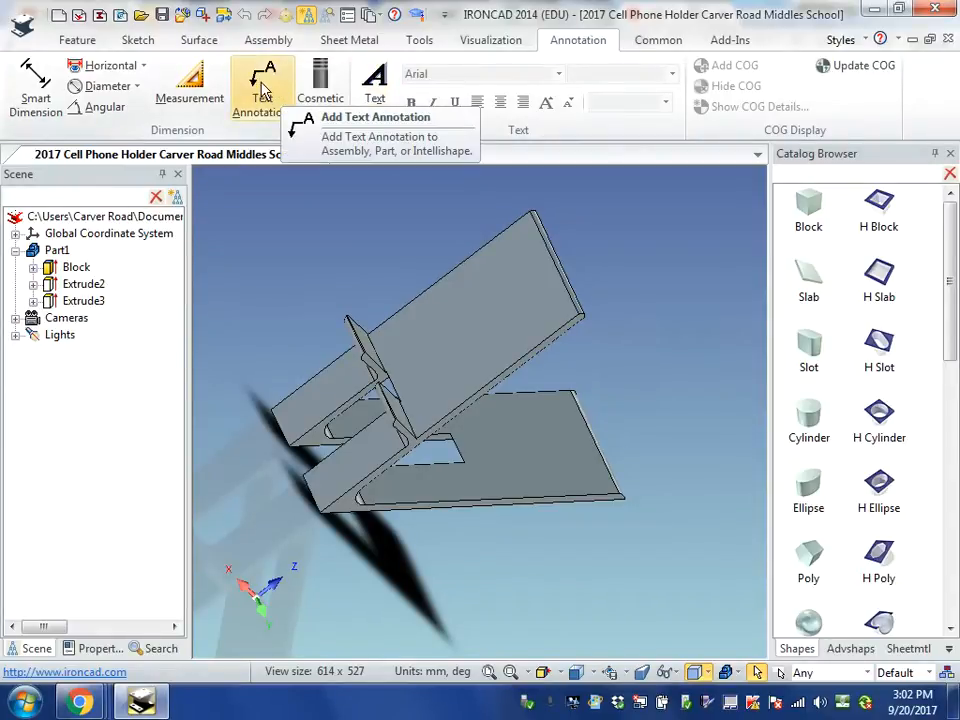
Step: Insert 3D text on the front face of the holder's upper plate, with a height of 9 mm and a depth of 3 mm
{"action": "left_click", "coordinate": [377, 80]}
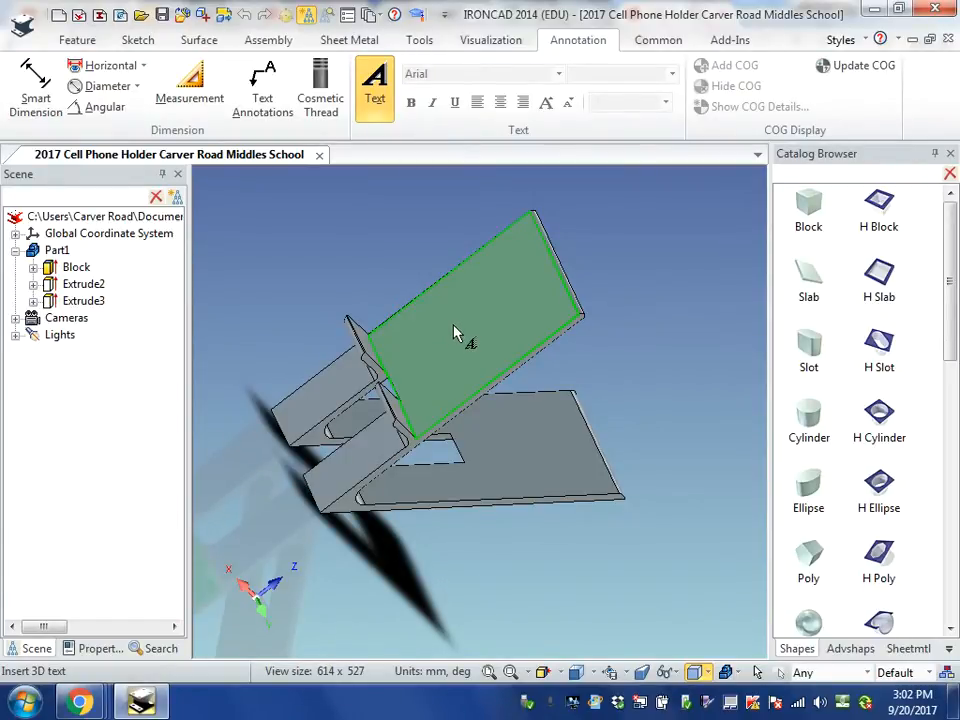
{"action": "left_click", "coordinate": [481, 320]}
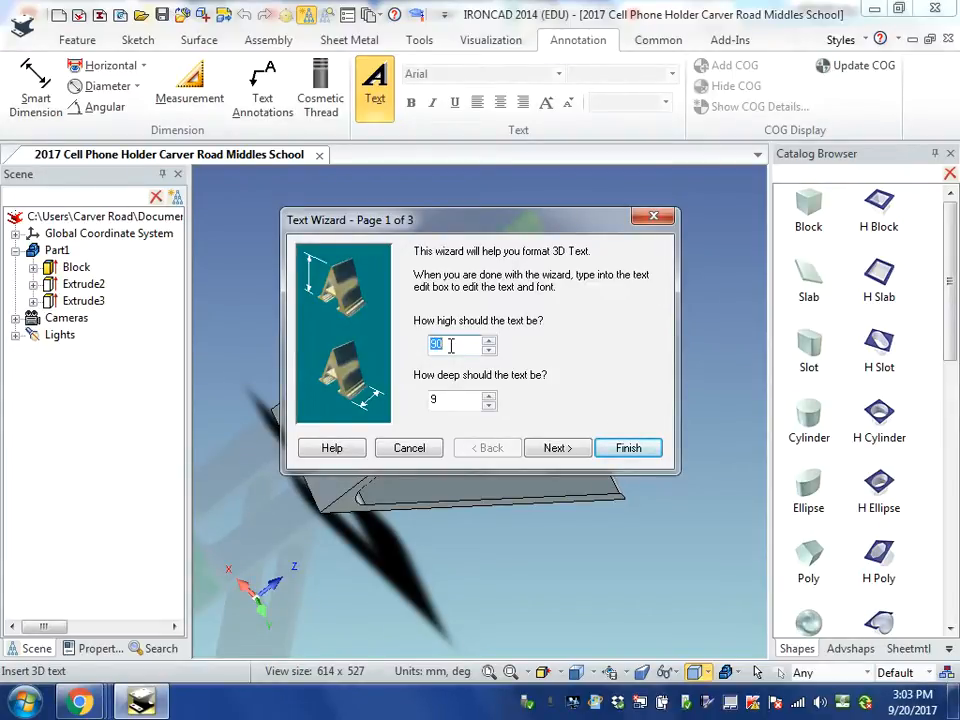
{"action": "type", "text": "9"}
{"action": "left_click", "coordinate": [464, 404]}
{"action": "double_click", "coordinate": [451, 399]}
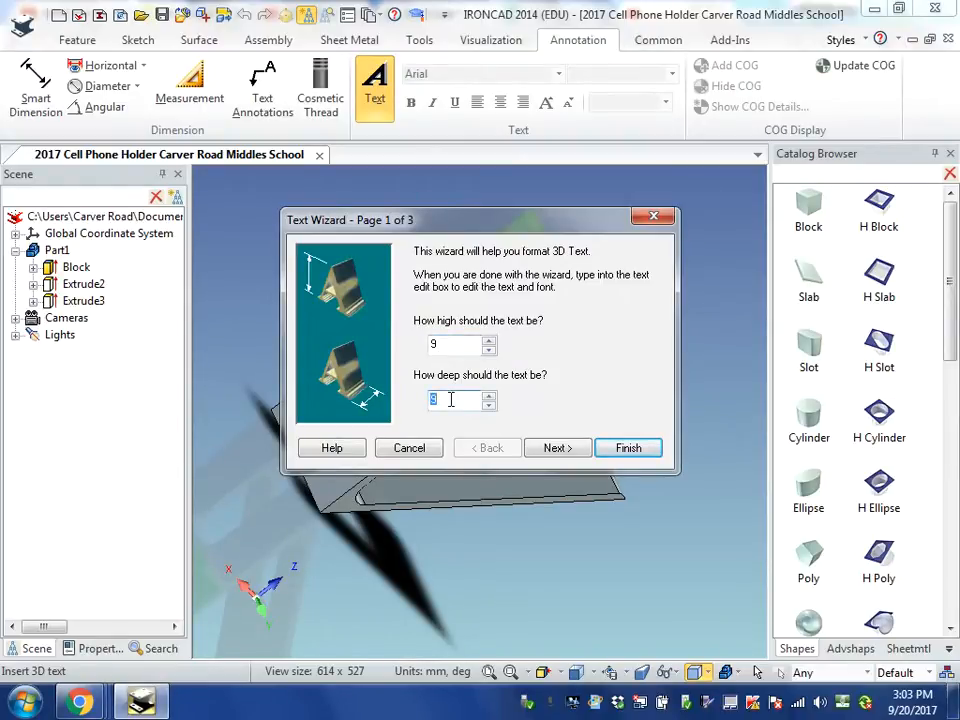
{"action": "type", "text": "3"}
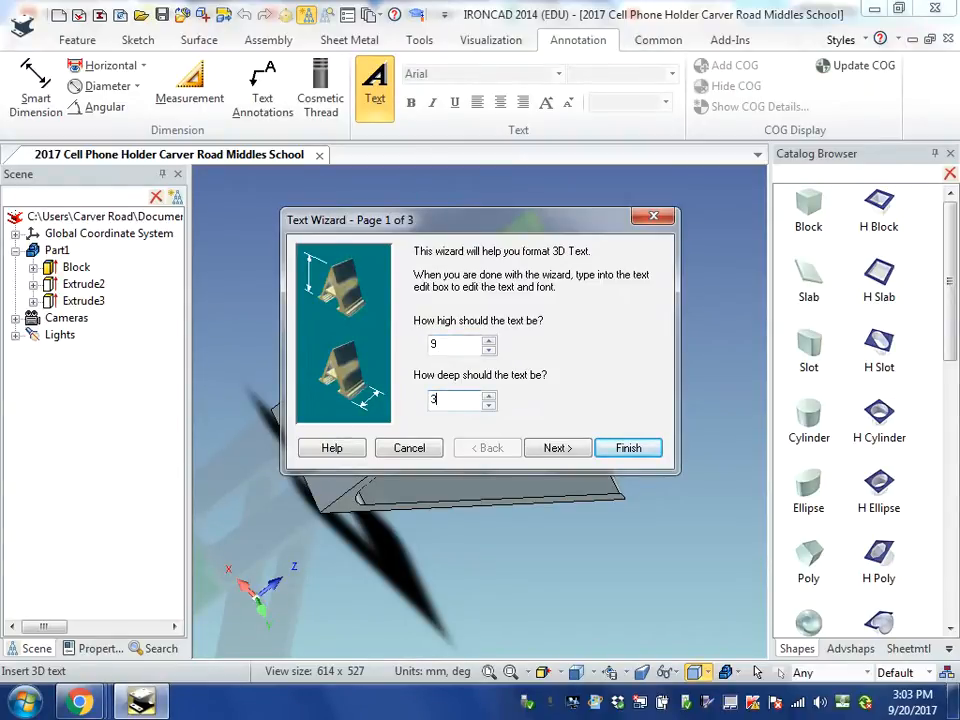
{"action": "left_click", "coordinate": [555, 448]}
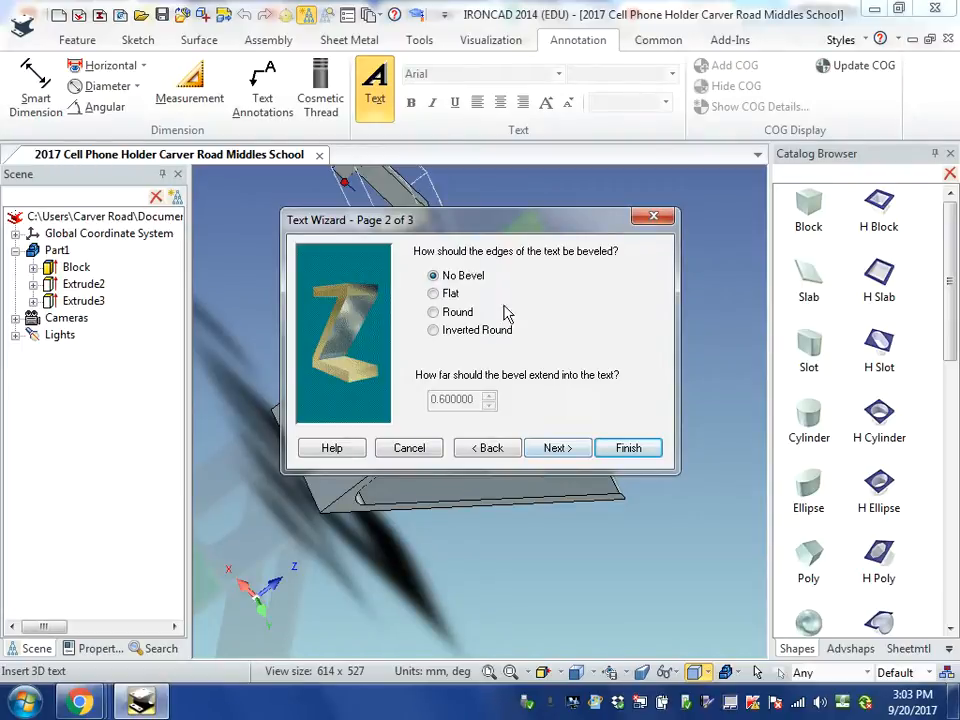
Step: Keep the text edges without bevel, set the text orientation to Back, and finish the Text Wizard
{"action": "left_click", "coordinate": [557, 453]}
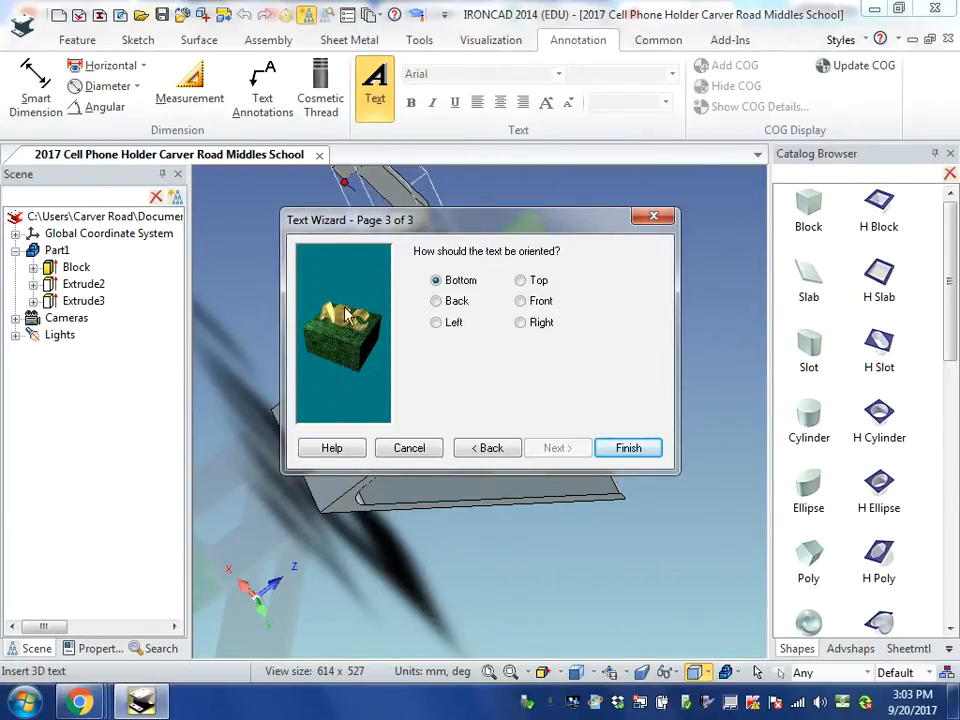
{"action": "left_click", "coordinate": [437, 301]}
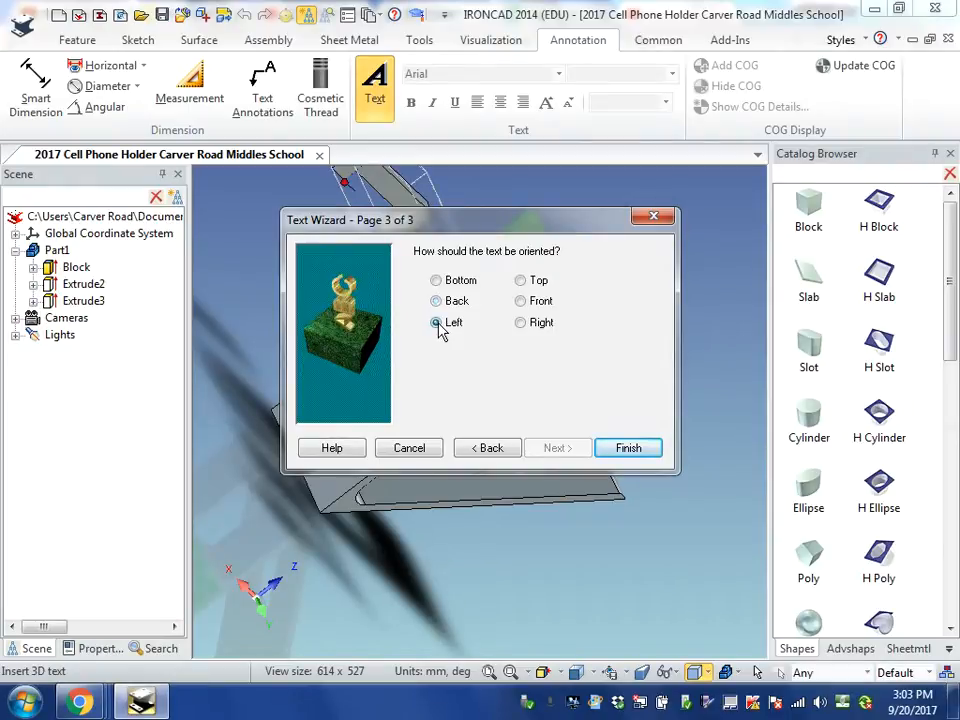
{"action": "left_click", "coordinate": [437, 323]}
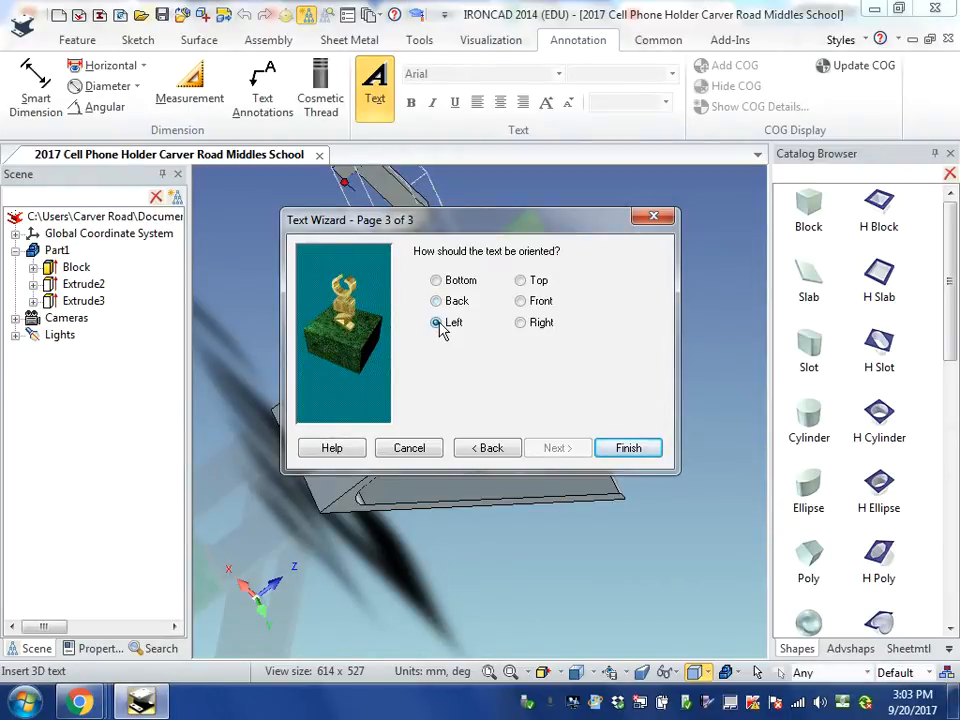
{"action": "left_click", "coordinate": [525, 285]}
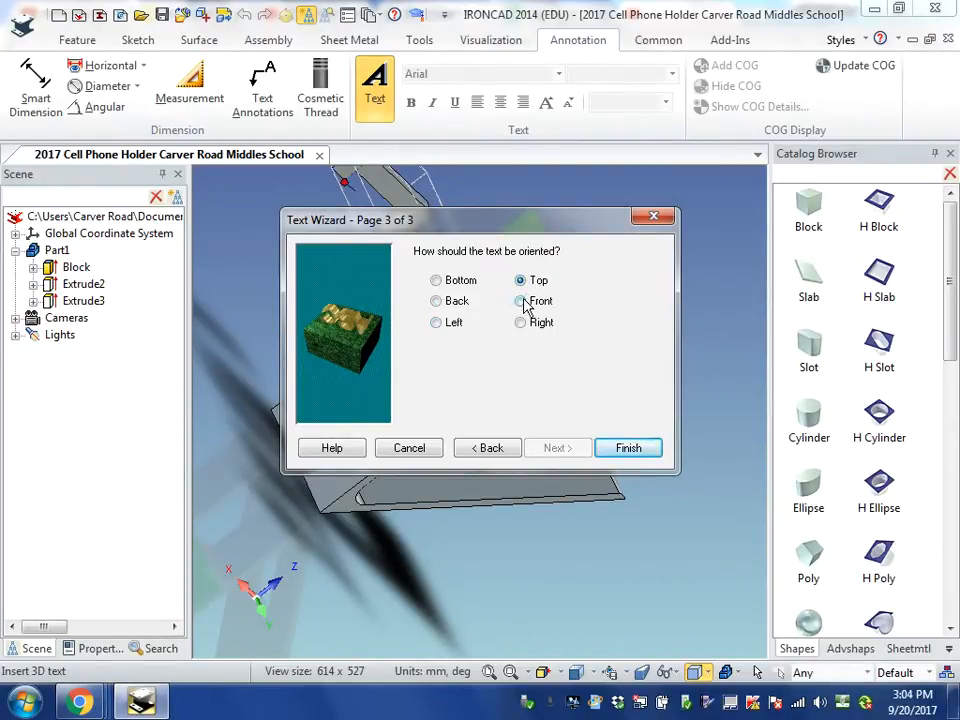
{"action": "left_click", "coordinate": [522, 301]}
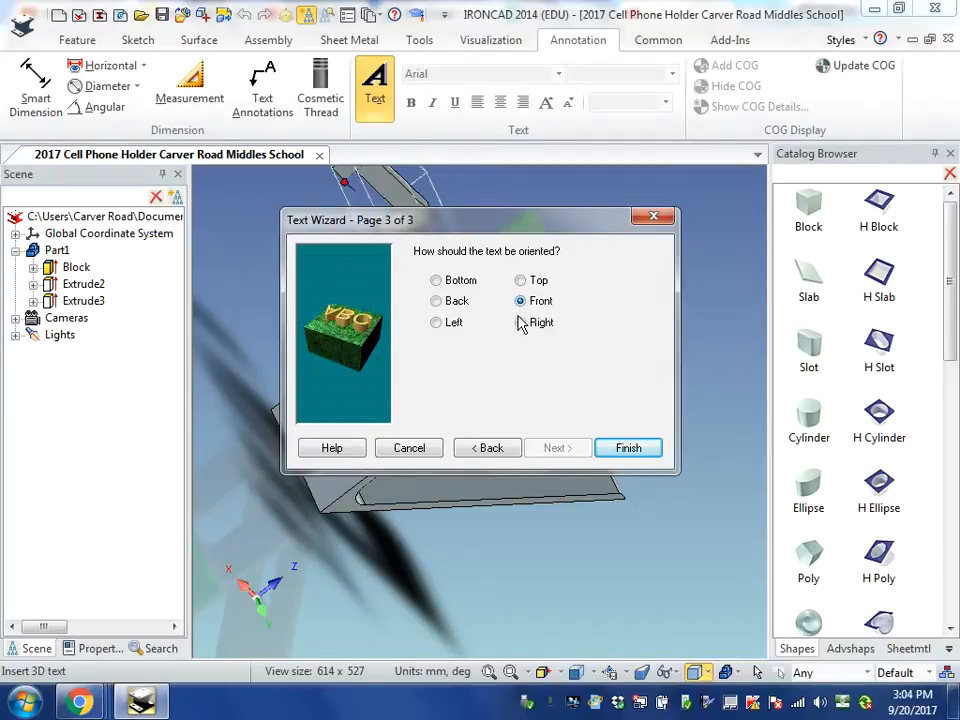
{"action": "left_click", "coordinate": [522, 324]}
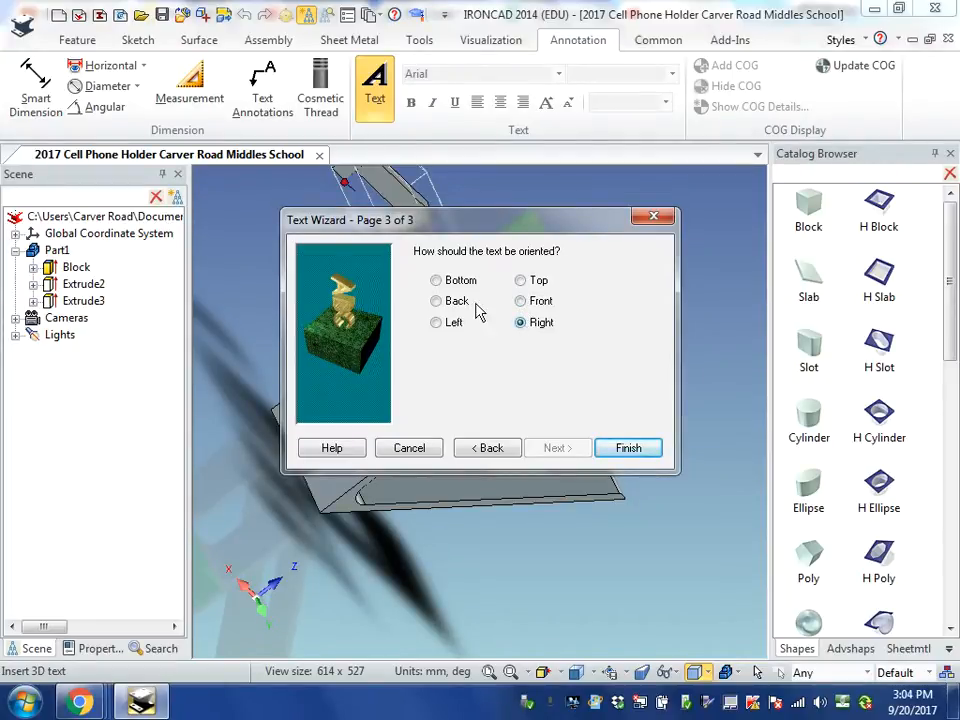
{"action": "left_click", "coordinate": [436, 302]}
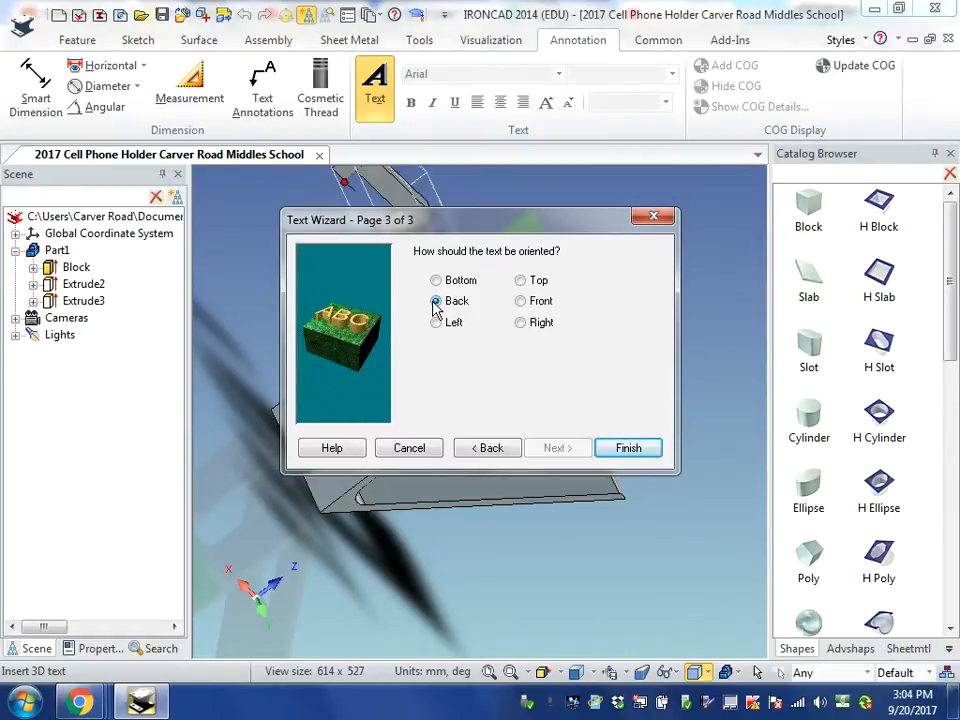
{"action": "left_click", "coordinate": [628, 449]}
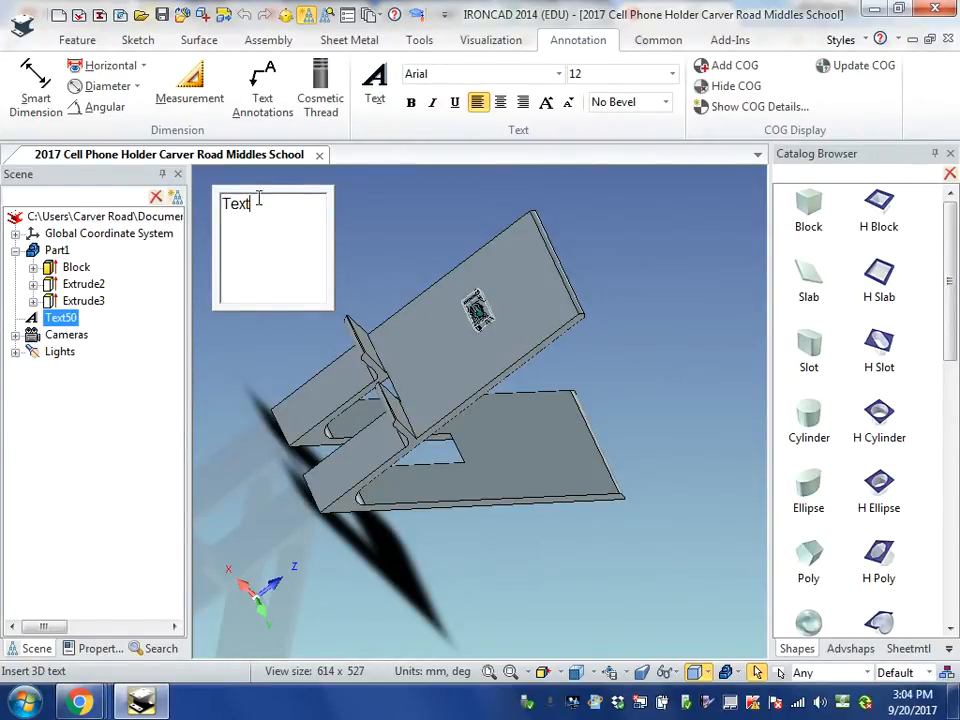
Step: Replace the placeholder wording of the 3D text with "Carver Road Middle School"
{"action": "left_click_drag", "start_coordinate": [257, 203], "coordinate": [222, 204]}
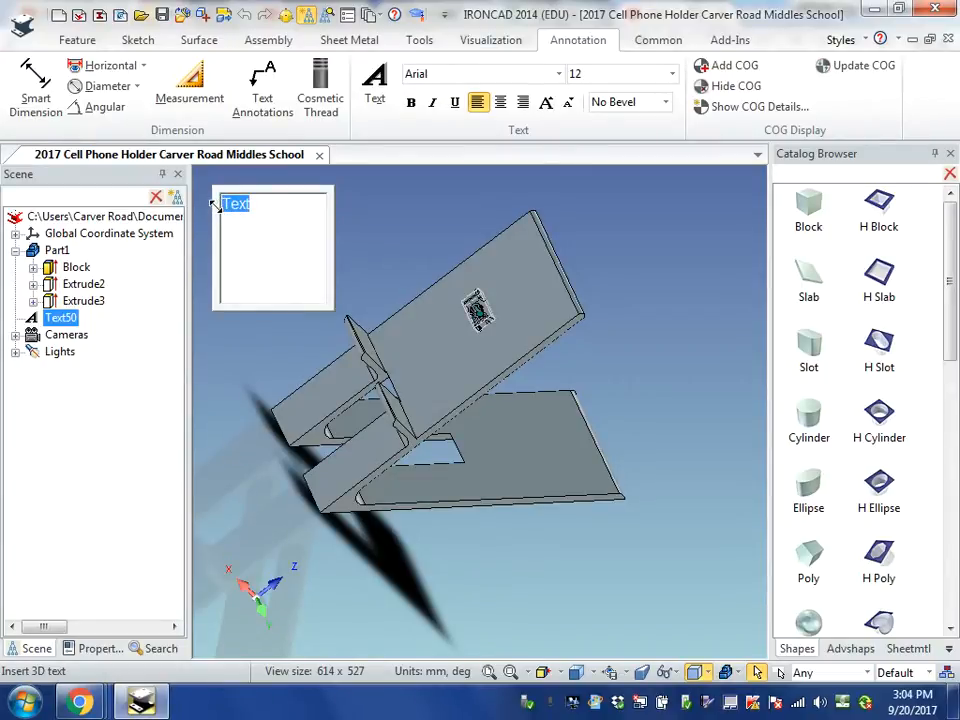
{"action": "type", "text": "Car"}
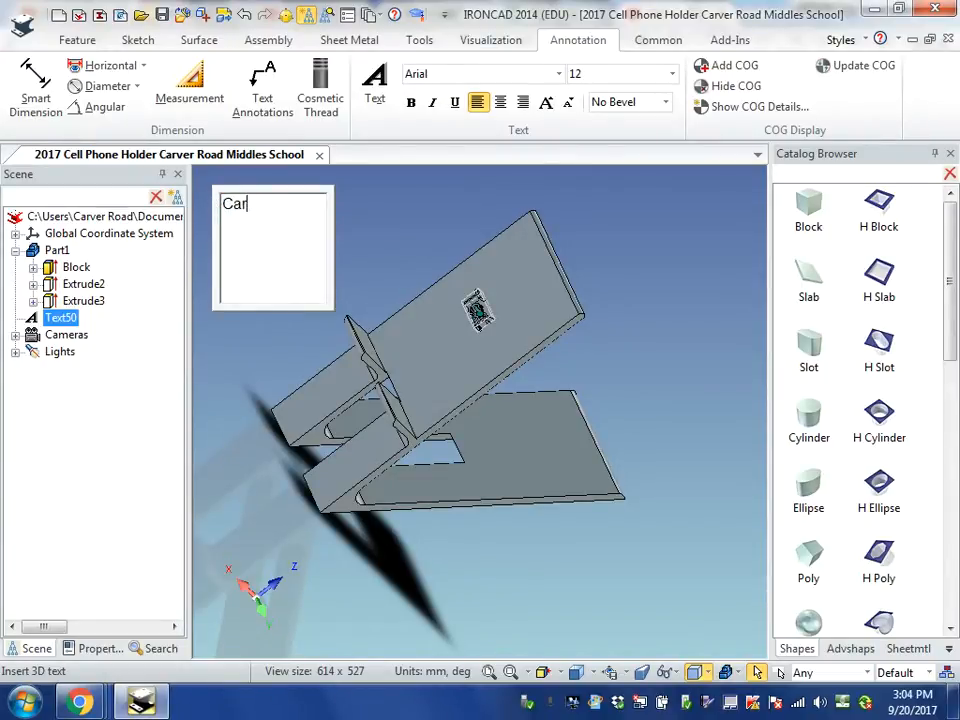
{"action": "type", "text": "ver Road Midd"}
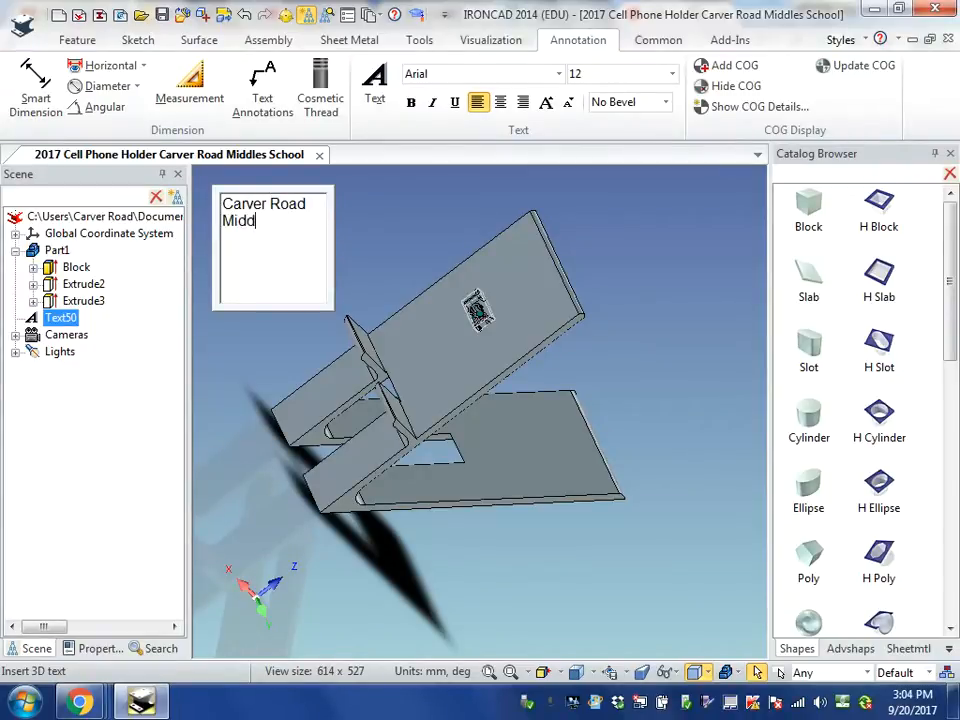
{"action": "type", "text": "le School"}
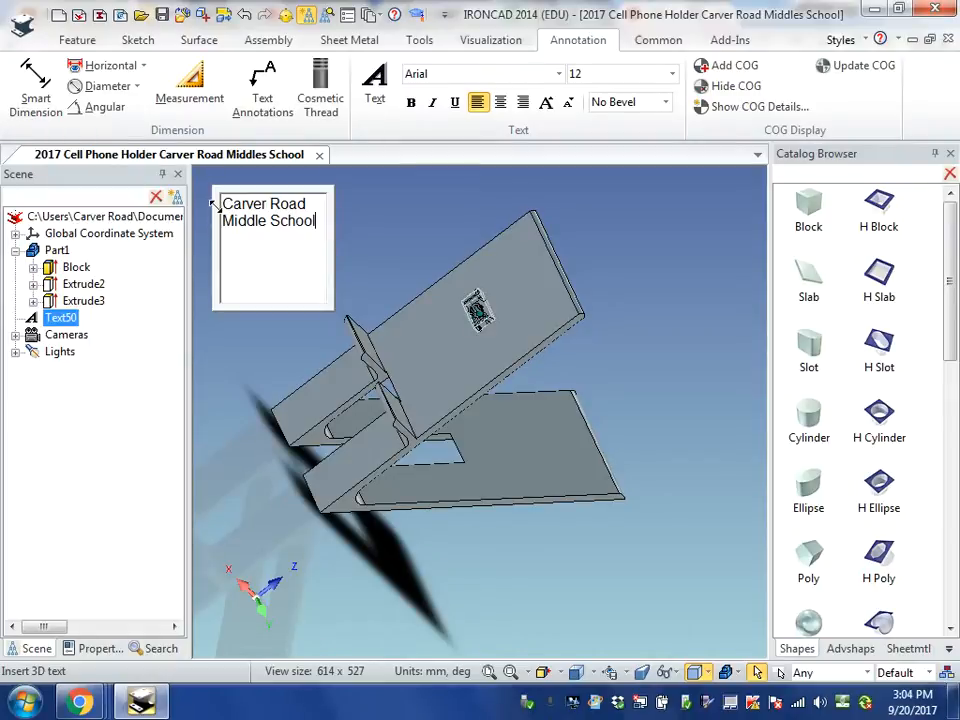
{"action": "key", "text": "Return"}
{"action": "key", "text": "BackSpace"}
{"action": "left_click", "coordinate": [452, 350]}
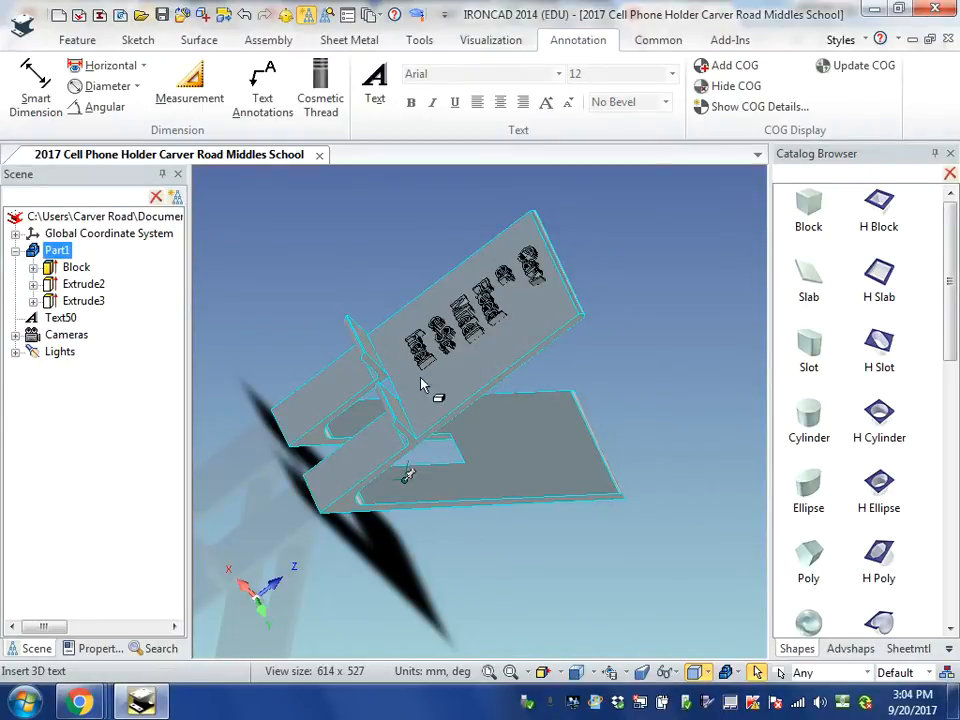
Step: Widen the 3D text's box to about 62 mm so the wording fits on two lines across the plate
{"action": "middle_click_drag", "start_coordinate": [312, 482], "coordinate": [445, 552]}
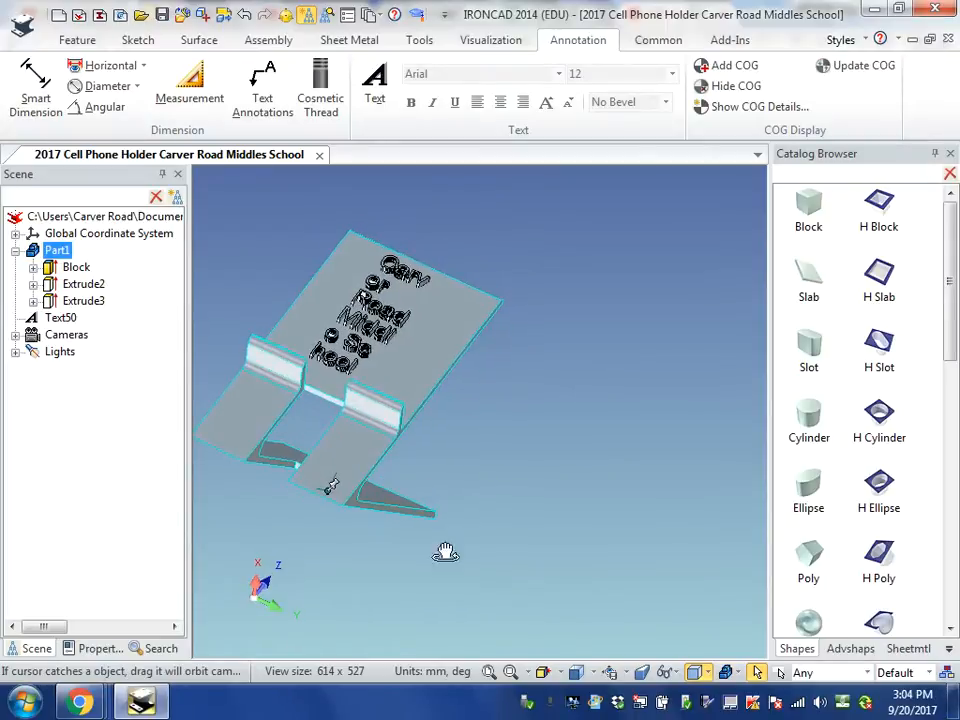
{"action": "left_click", "coordinate": [590, 671]}
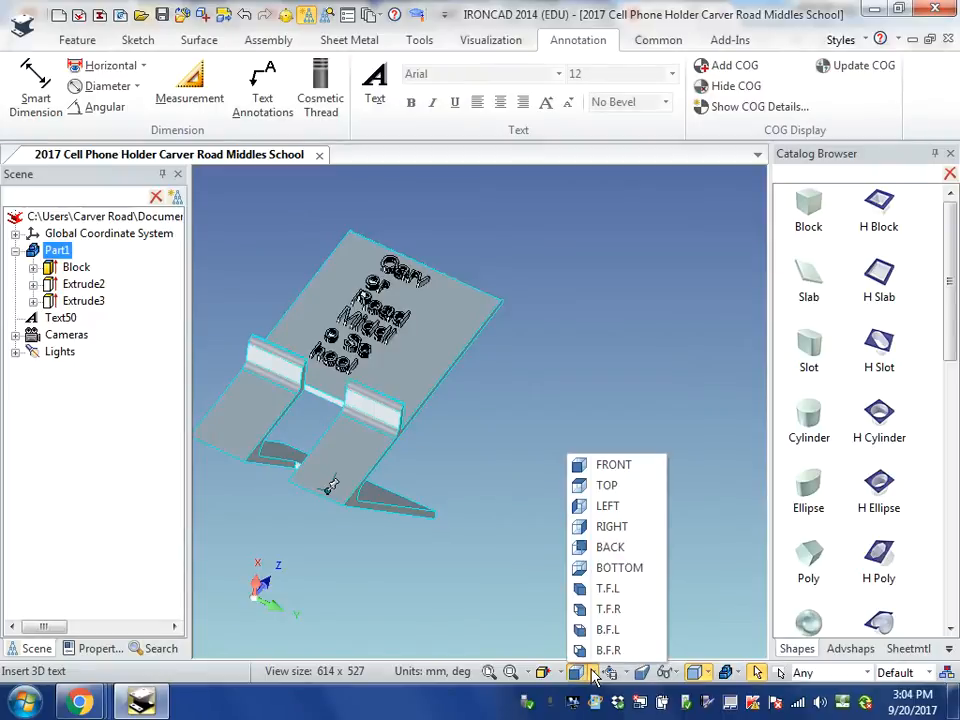
{"action": "left_click", "coordinate": [606, 466]}
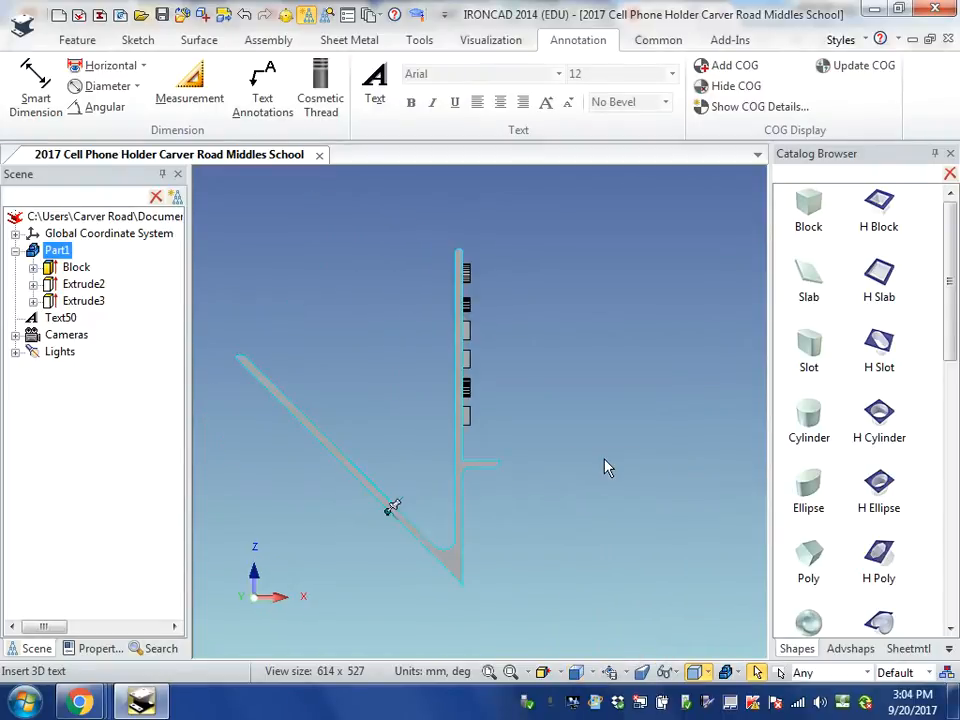
{"action": "left_click", "coordinate": [590, 671]}
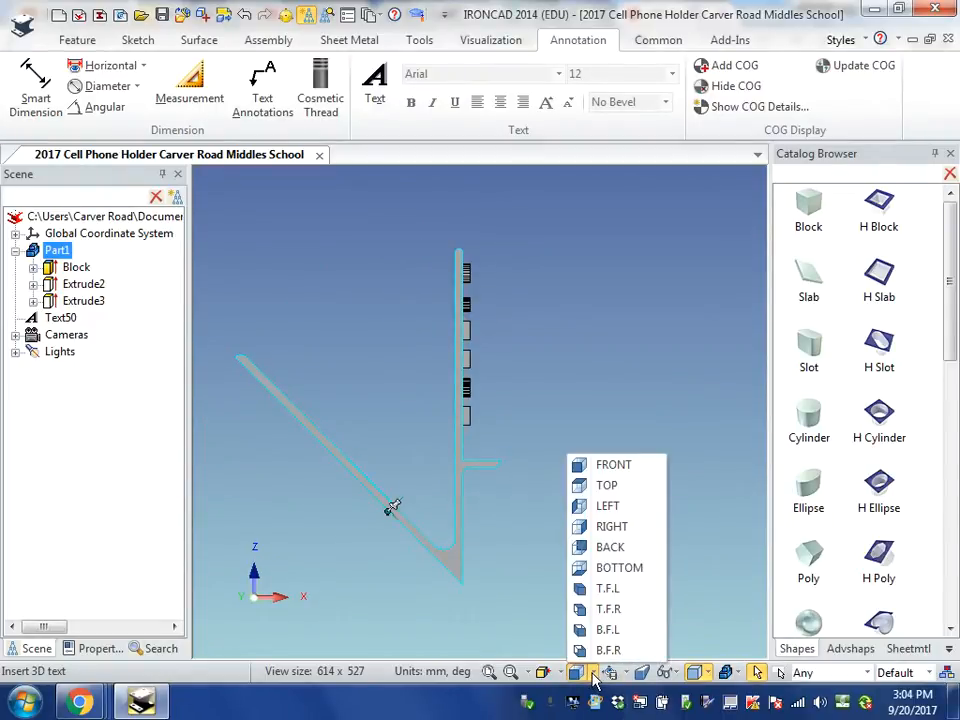
{"action": "left_click", "coordinate": [617, 513]}
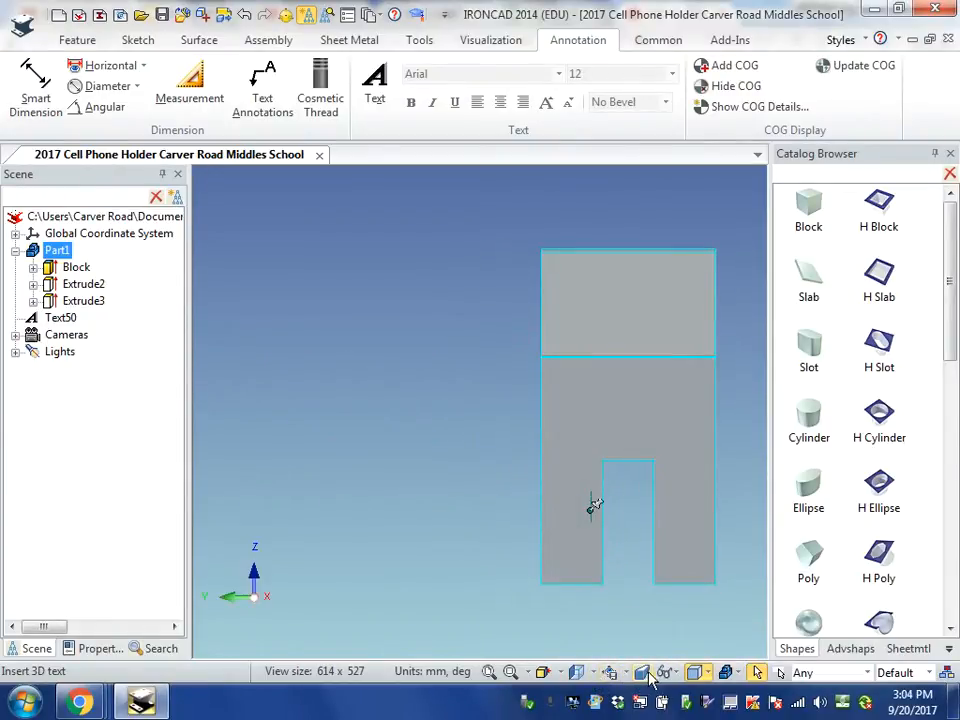
{"action": "left_click", "coordinate": [595, 675]}
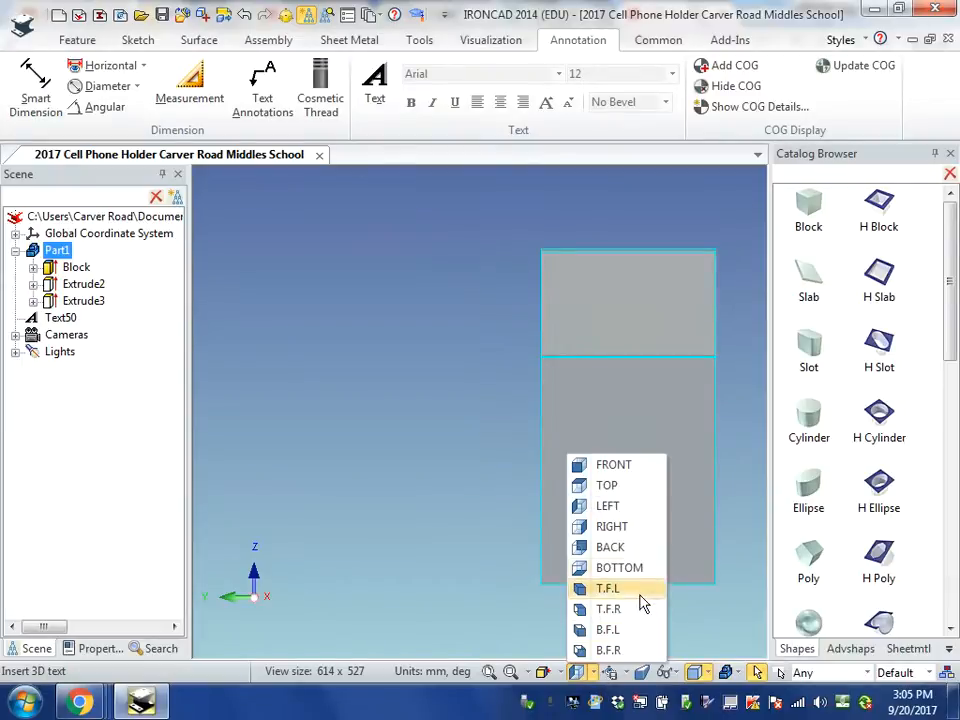
{"action": "left_click", "coordinate": [627, 528]}
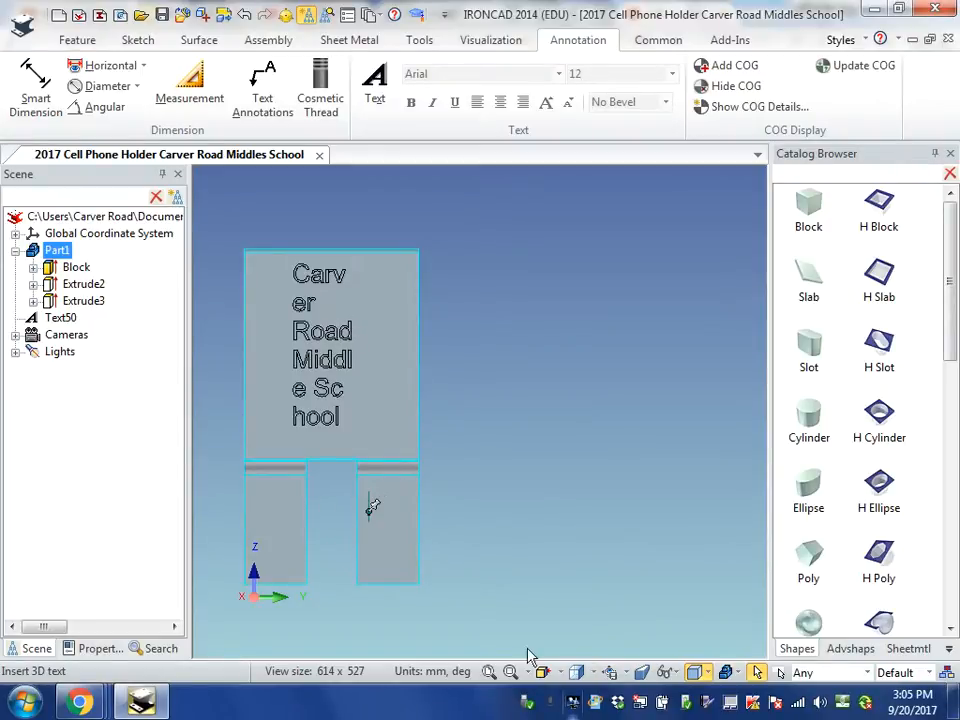
{"action": "left_click", "coordinate": [489, 673]}
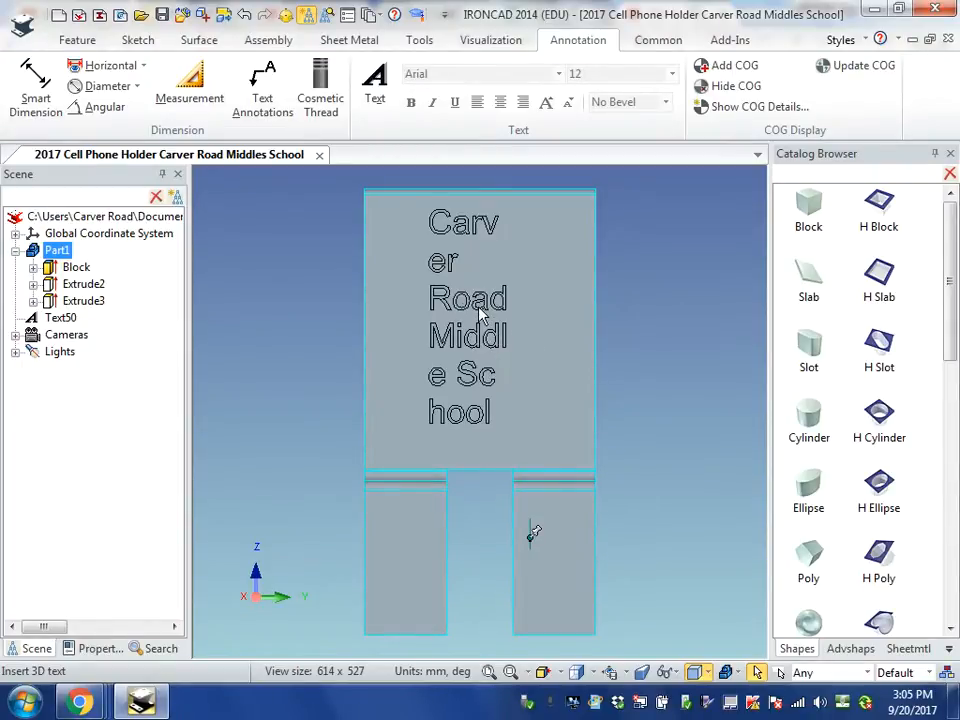
{"action": "left_click", "coordinate": [62, 317]}
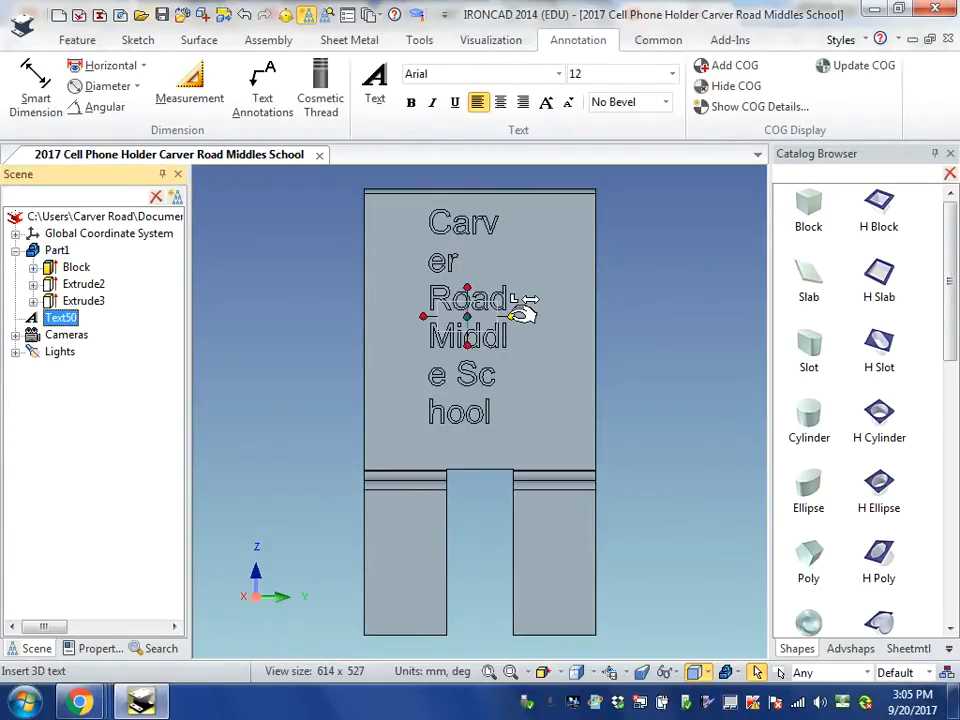
{"action": "left_click_drag", "start_coordinate": [525, 312], "coordinate": [586, 318]}
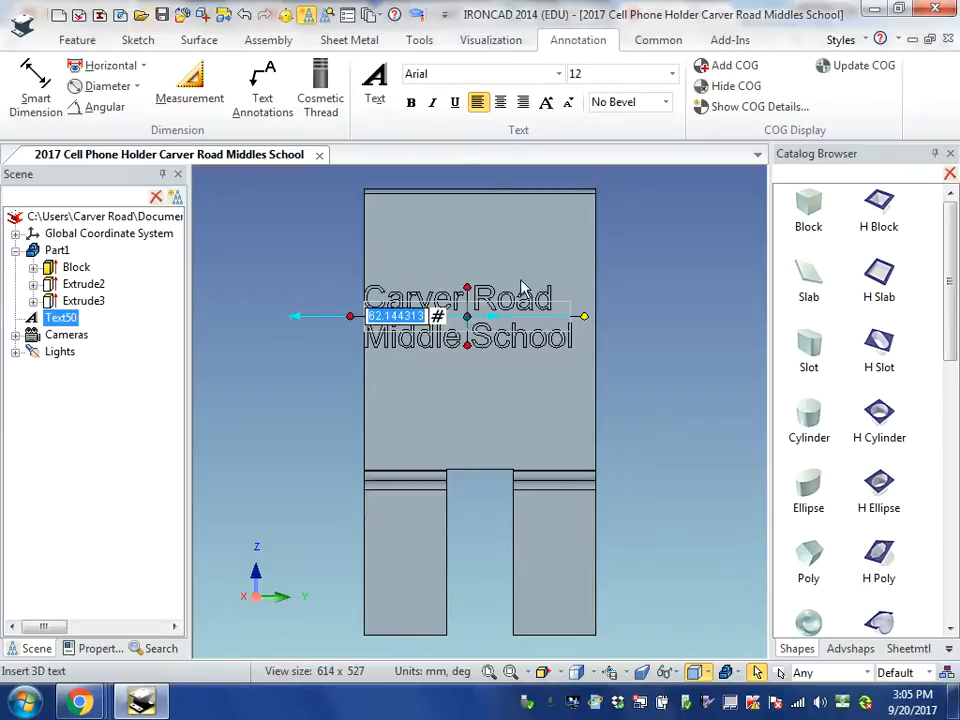
Step: Center-align the two lines of the 3D text
{"action": "left_click", "coordinate": [500, 107]}
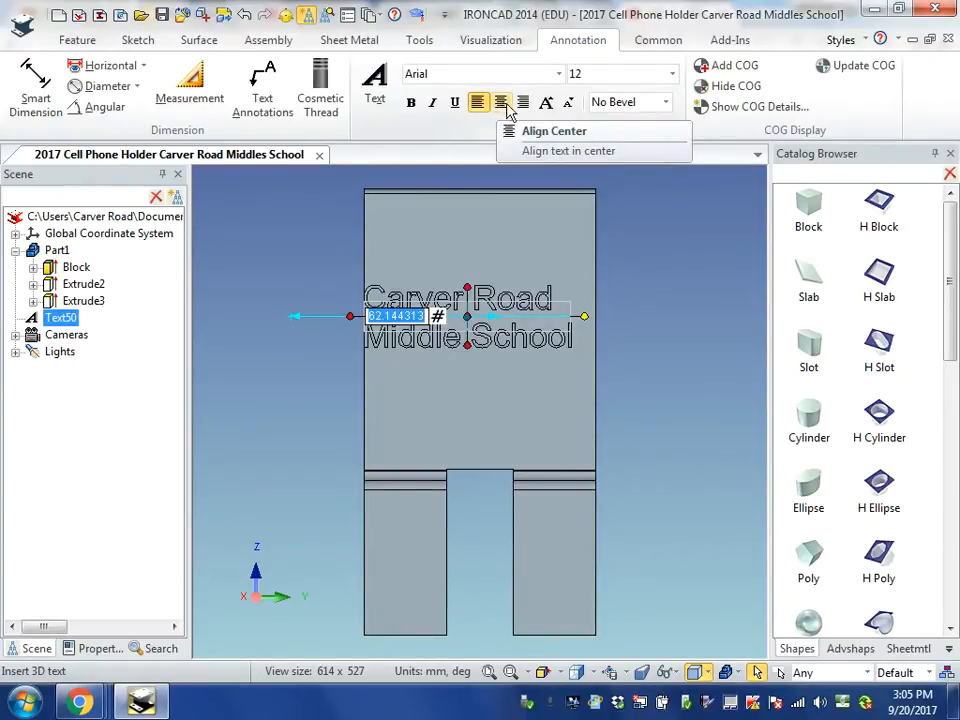
{"action": "left_click", "coordinate": [502, 104]}
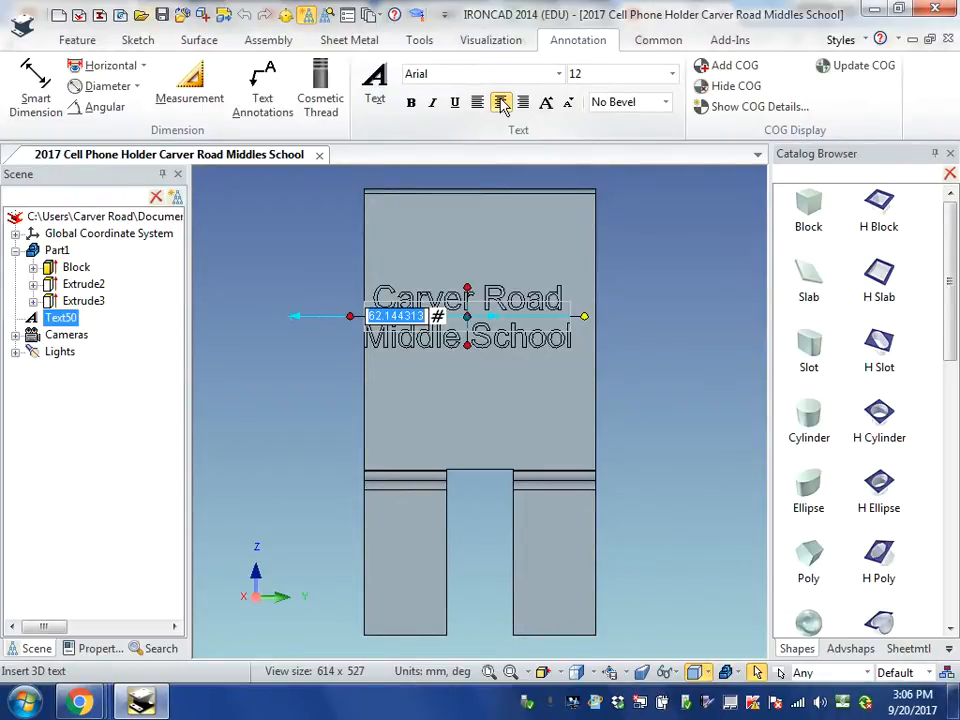
{"action": "left_click", "coordinate": [502, 104]}
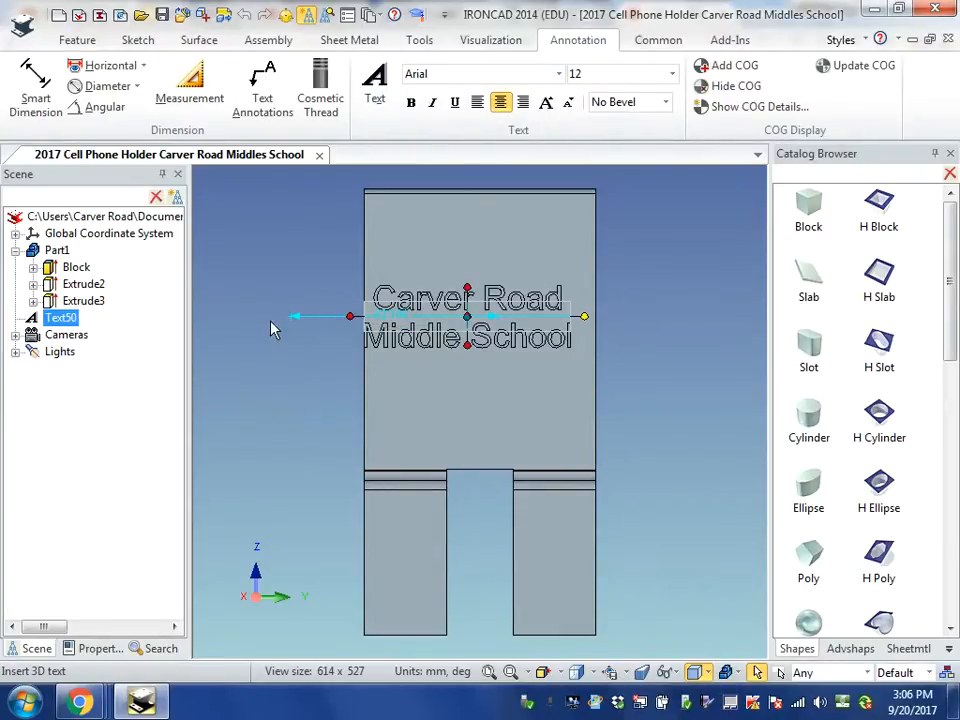
Step: Use the TriBall to slide the text sideways about 7.6 mm and then about 4.2 mm back, centring it between the plate's side edges
{"action": "left_click", "coordinate": [286, 17]}
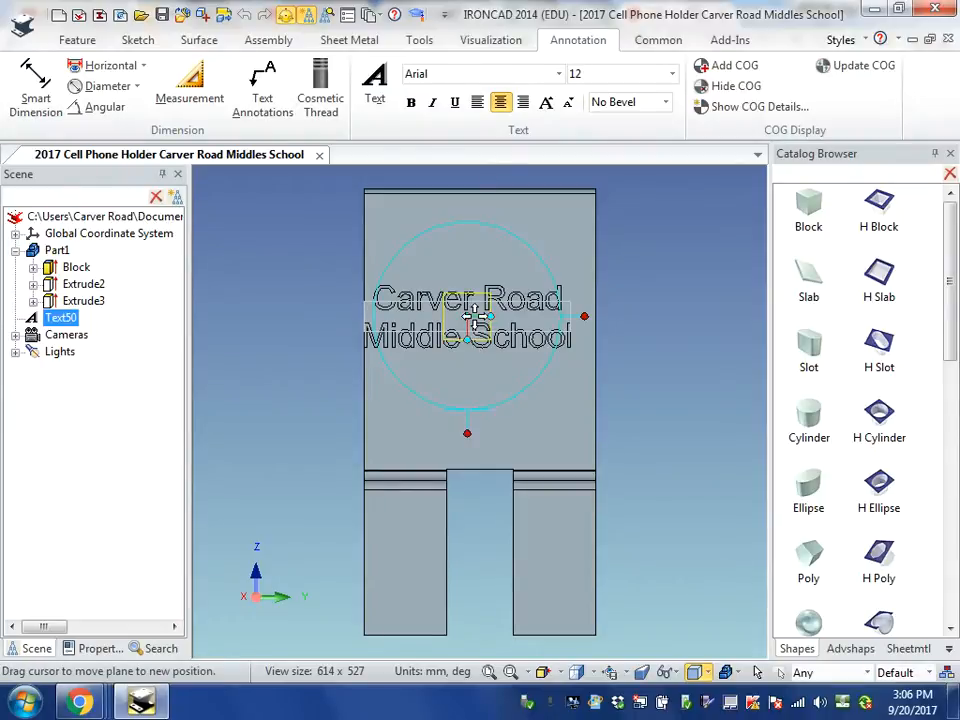
{"action": "left_click", "coordinate": [590, 316]}
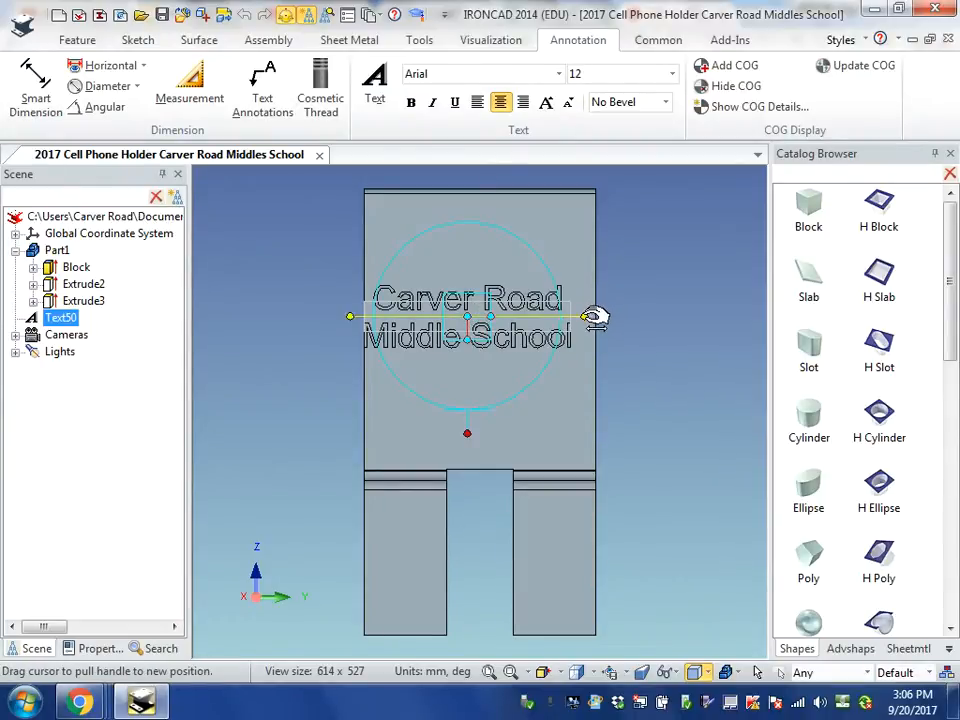
{"action": "left_click_drag", "start_coordinate": [594, 316], "coordinate": [639, 317]}
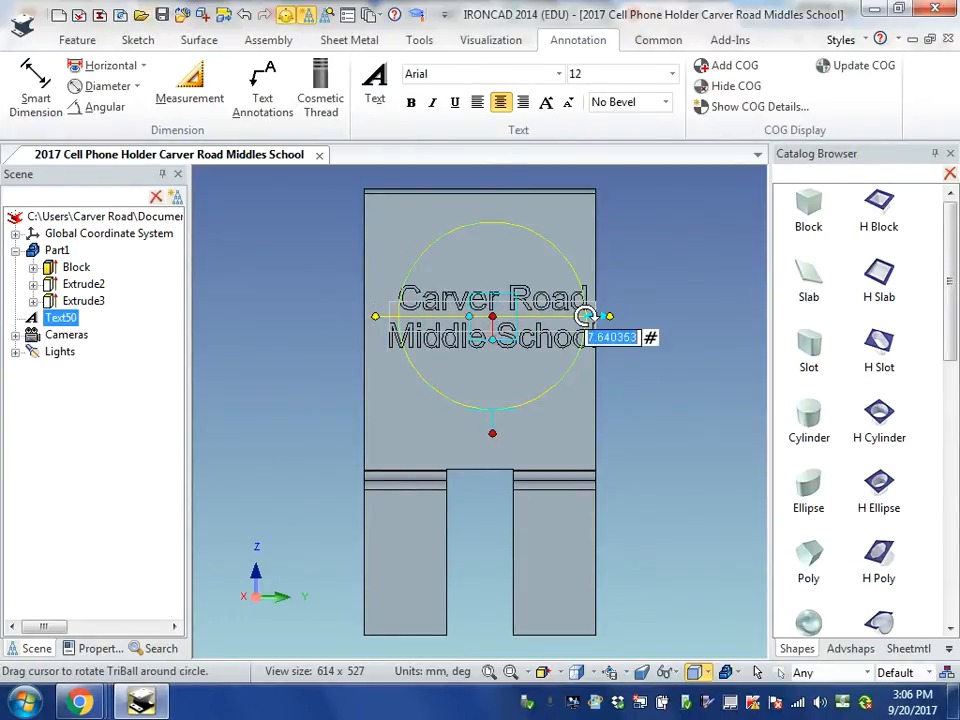
{"action": "left_click_drag", "start_coordinate": [377, 316], "coordinate": [363, 317]}
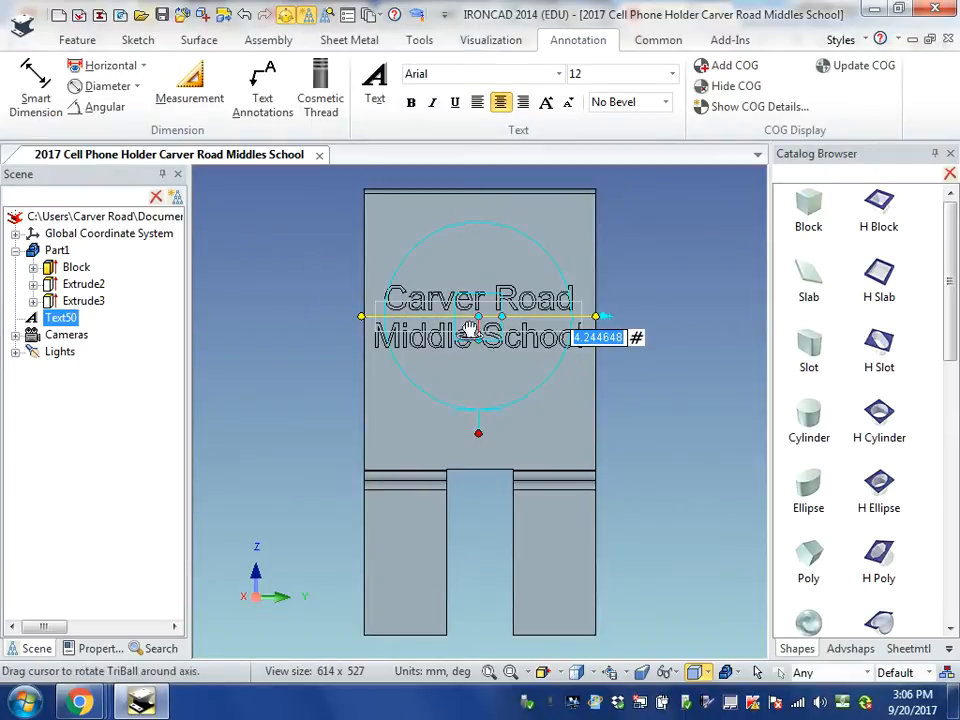
Step: Convert the 3D text to a solid, fitting both planar and curved surfaces
{"action": "left_click", "coordinate": [285, 15]}
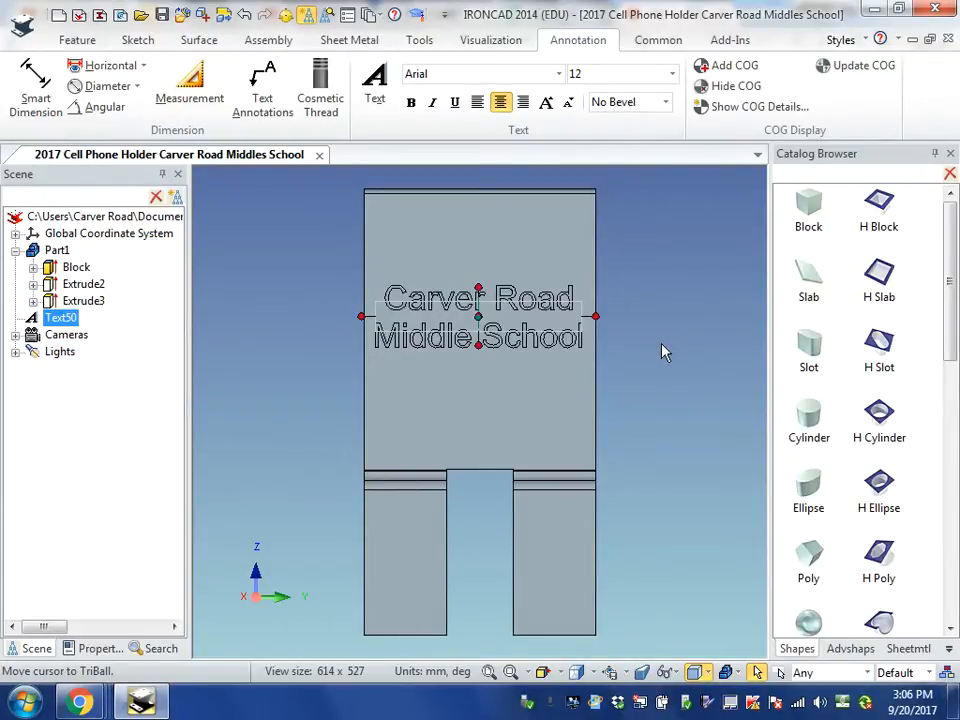
{"action": "mouse_move", "coordinate": [664, 349]}
{"action": "middle_mouse_down"}
{"action": "mouse_move", "coordinate": [649, 354]}
{"action": "mouse_move", "coordinate": [606, 336]}
{"action": "mouse_move", "coordinate": [559, 351]}
{"action": "mouse_move", "coordinate": [519, 381]}
{"action": "mouse_move", "coordinate": [767, 349]}
{"action": "mouse_move", "coordinate": [749, 362]}
{"action": "mouse_move", "coordinate": [574, 369]}
{"action": "mouse_move", "coordinate": [628, 371]}
{"action": "mouse_move", "coordinate": [660, 347]}
{"action": "mouse_move", "coordinate": [669, 358]}
{"action": "mouse_move", "coordinate": [669, 349]}
{"action": "middle_mouse_up"}
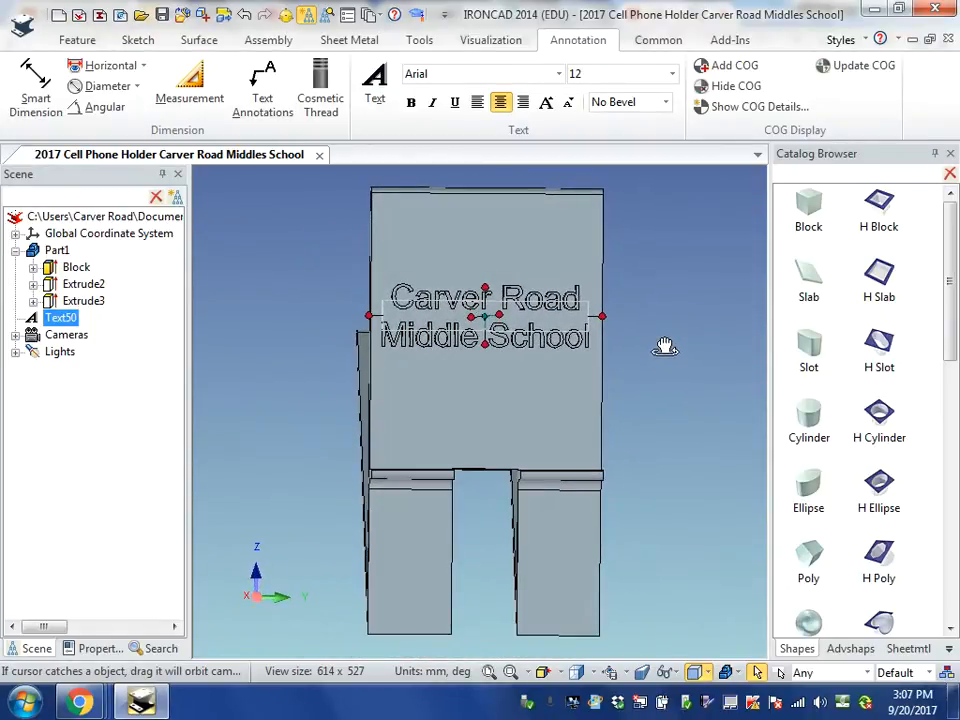
{"action": "left_click", "coordinate": [419, 42]}
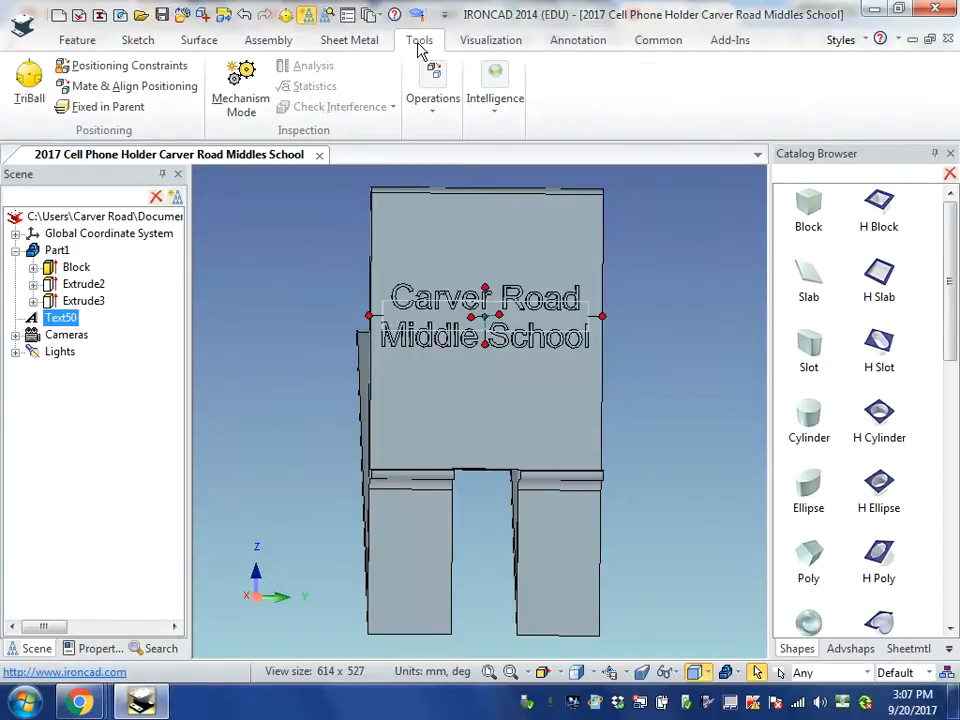
{"action": "left_click", "coordinate": [434, 115]}
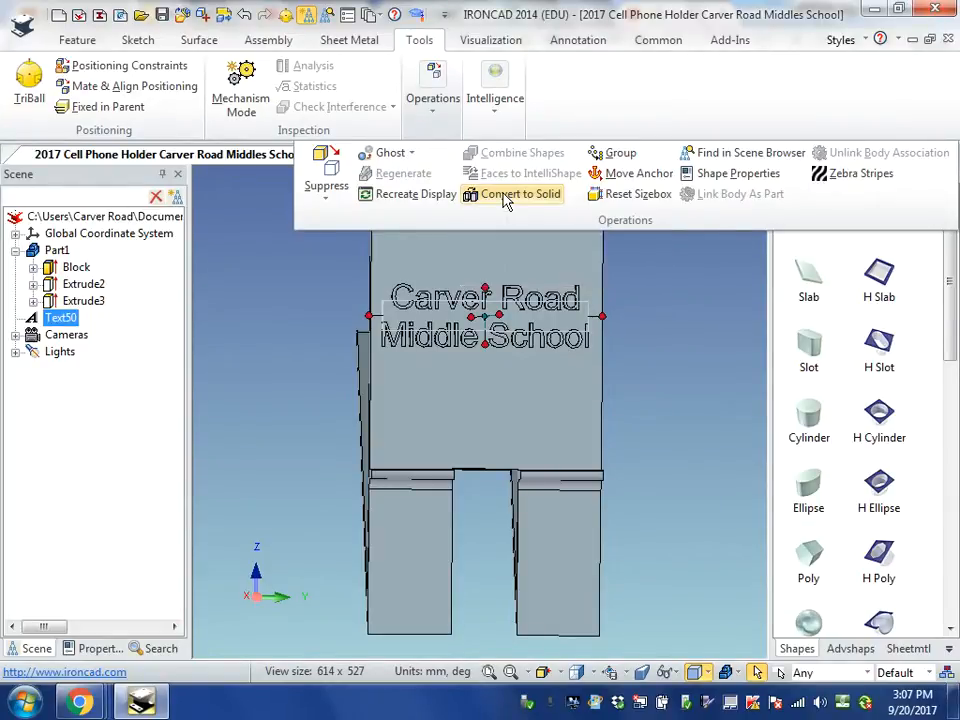
{"action": "key", "text": "Escape"}
{"action": "left_click", "coordinate": [86, 300]}
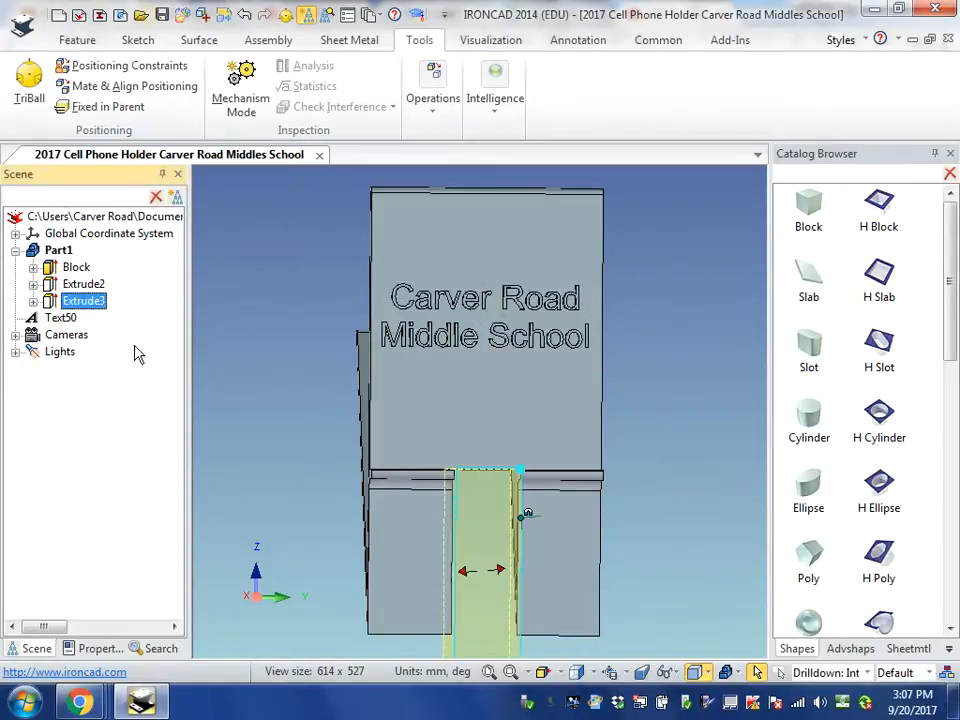
{"action": "left_click", "coordinate": [59, 318]}
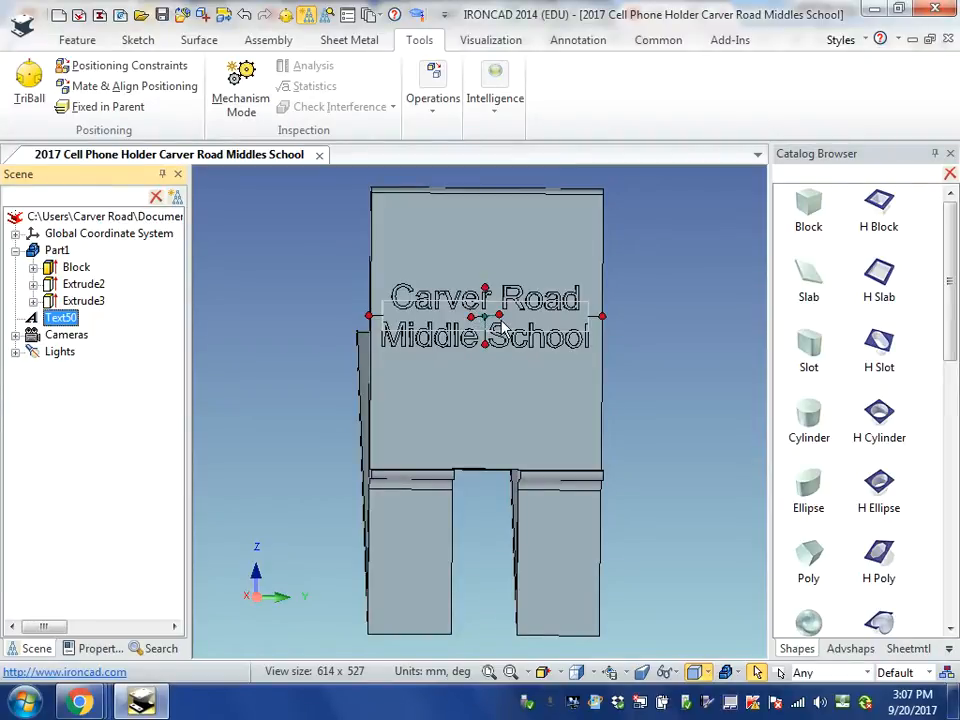
{"action": "left_click", "coordinate": [436, 118]}
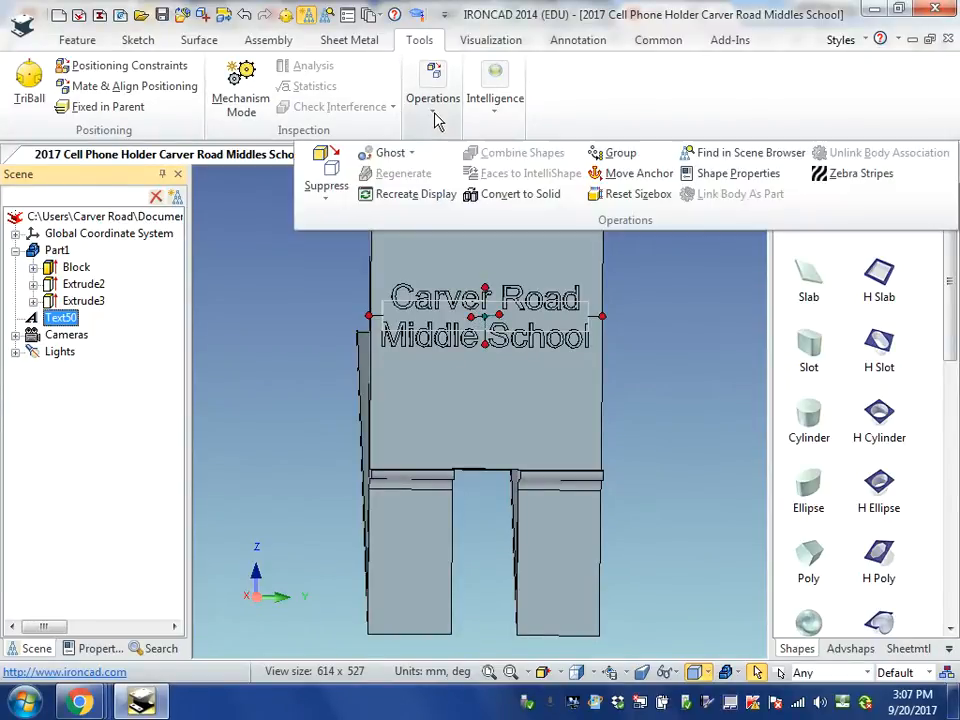
{"action": "left_click", "coordinate": [516, 196]}
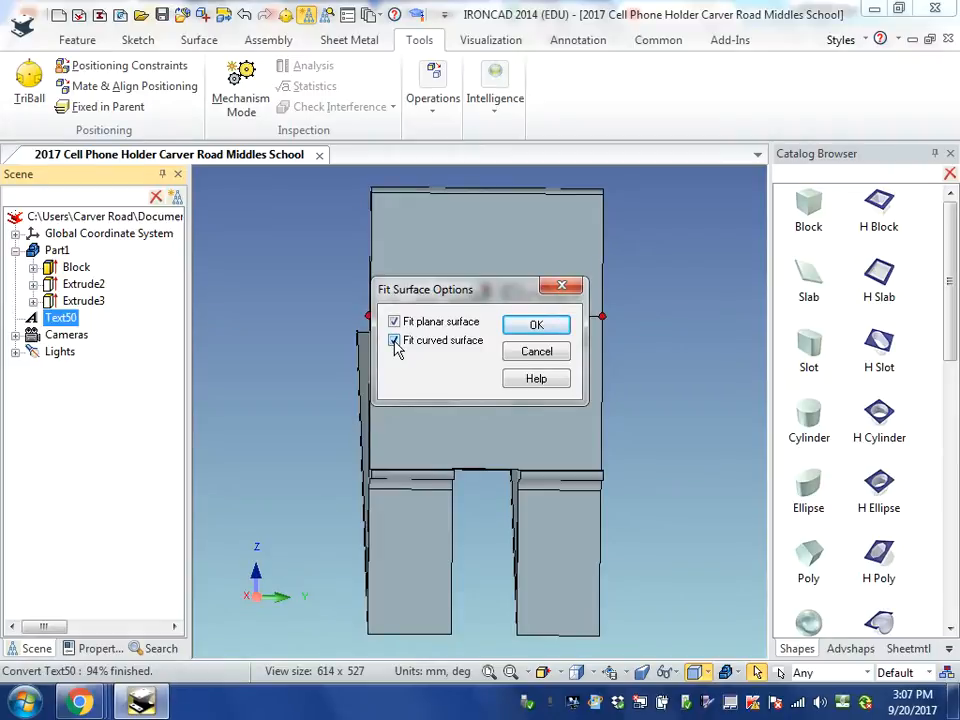
{"action": "left_click", "coordinate": [536, 326]}
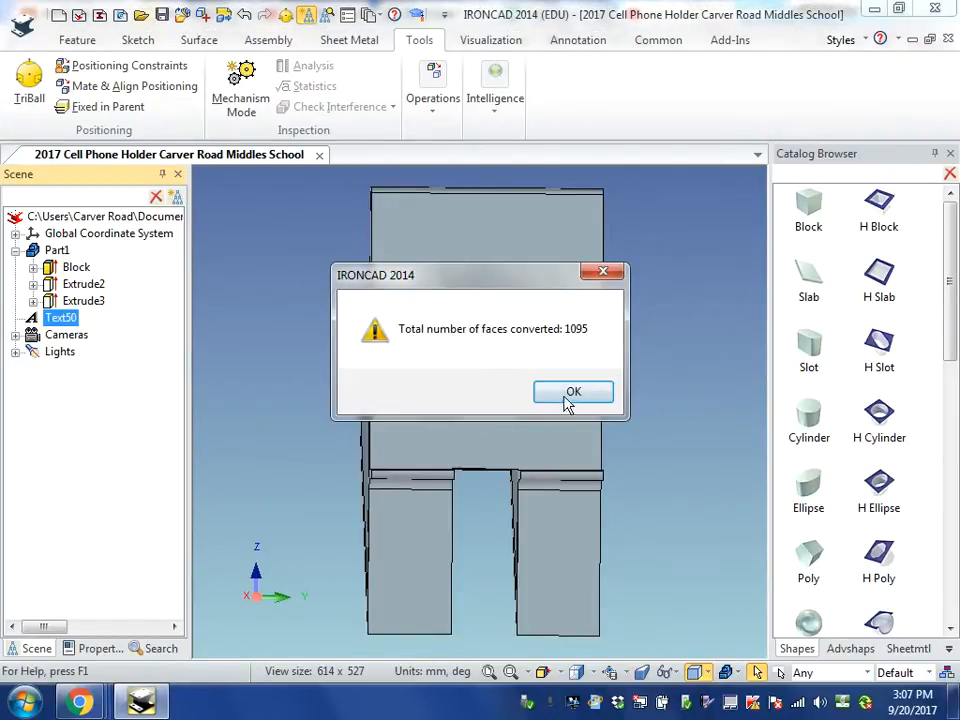
{"action": "left_click", "coordinate": [574, 394]}
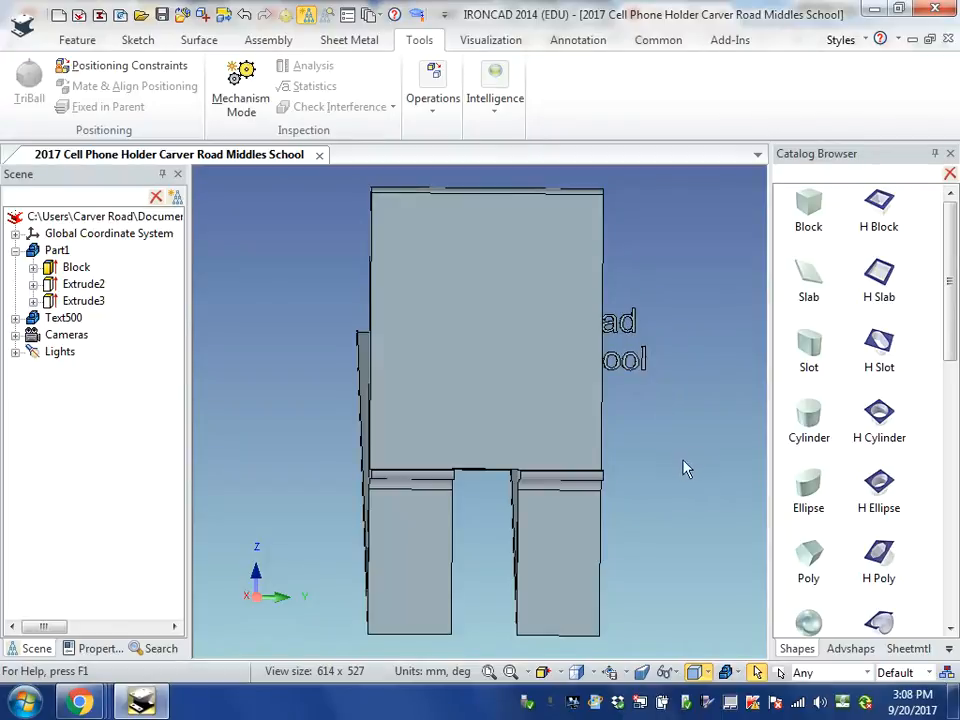
Step: Use the TriBall to move the solid text about 18 mm forward so it protrudes from the front plate
{"action": "middle_click_drag", "start_coordinate": [686, 499], "coordinate": [666, 497]}
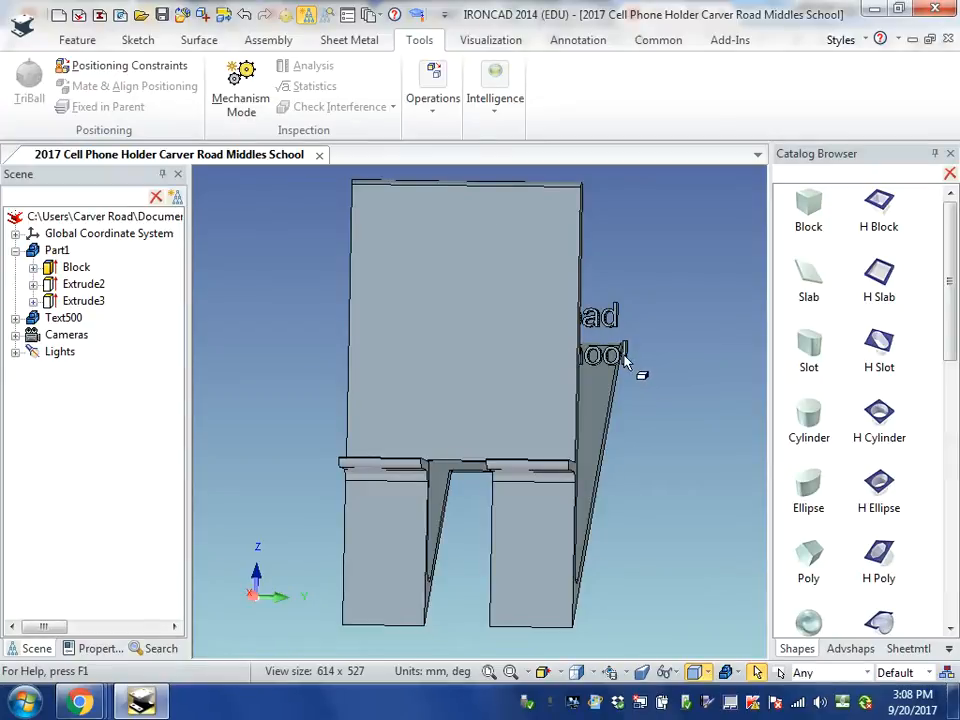
{"action": "left_click", "coordinate": [52, 318]}
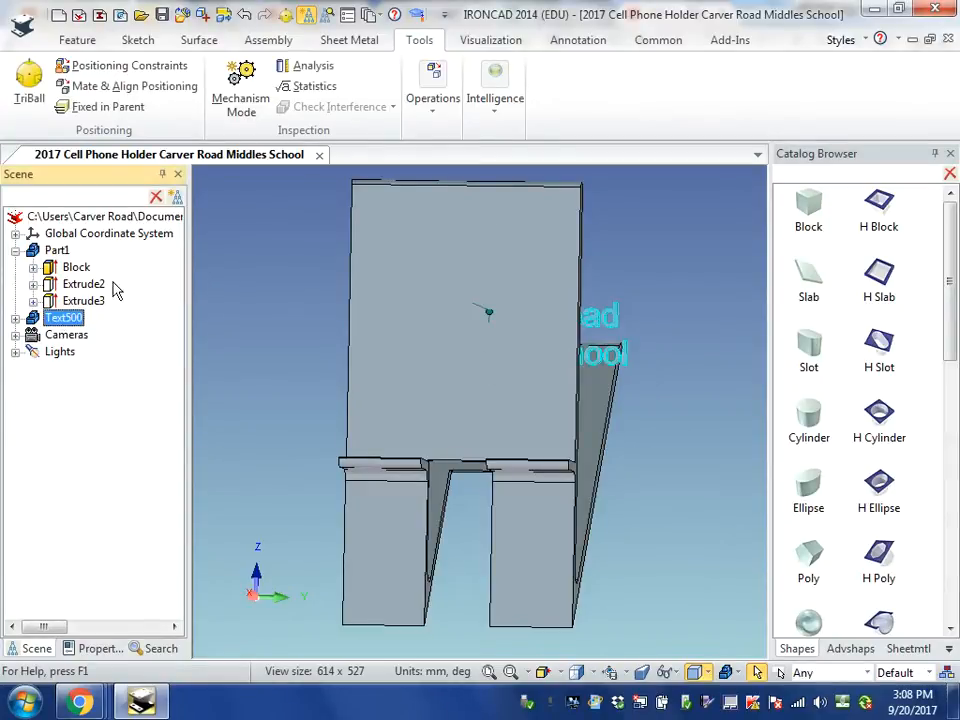
{"action": "left_click", "coordinate": [286, 17]}
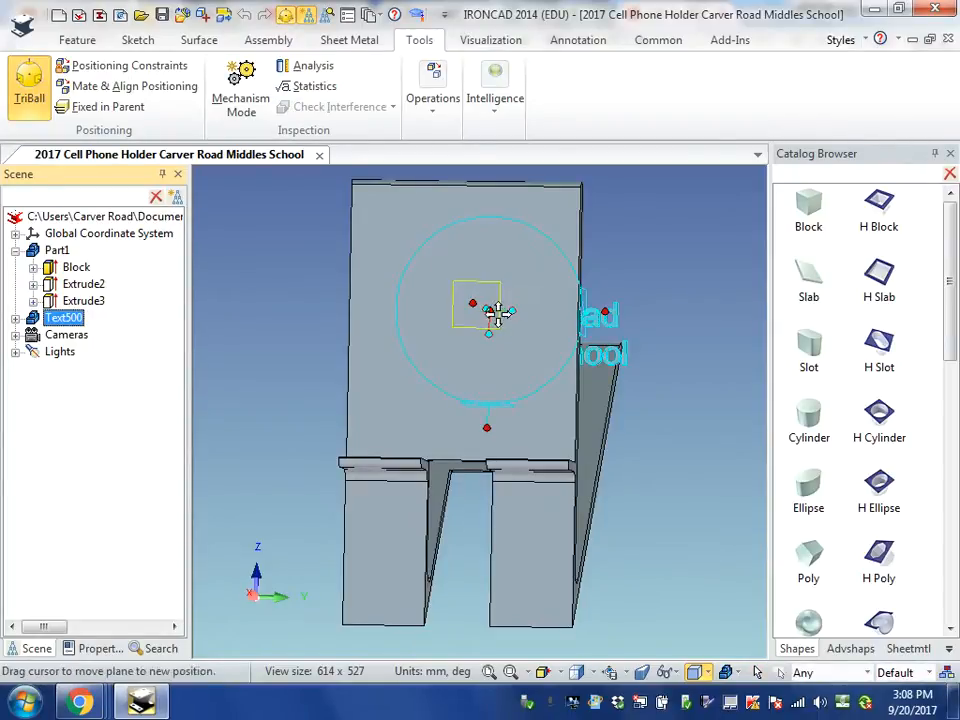
{"action": "middle_click_drag", "start_coordinate": [632, 434], "coordinate": [578, 447]}
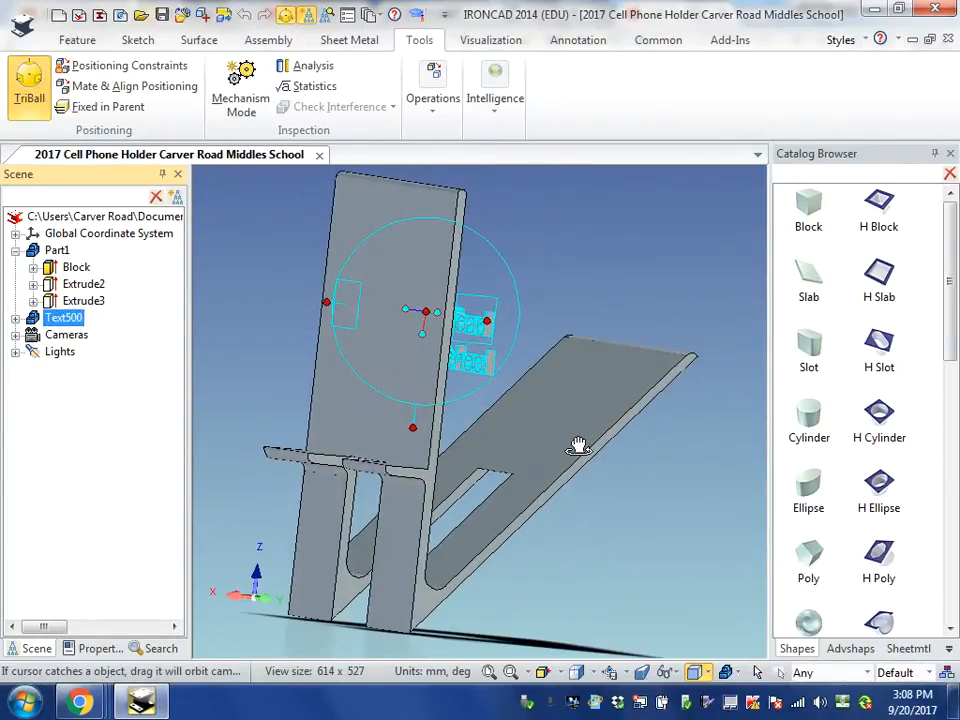
{"action": "left_click", "coordinate": [336, 307]}
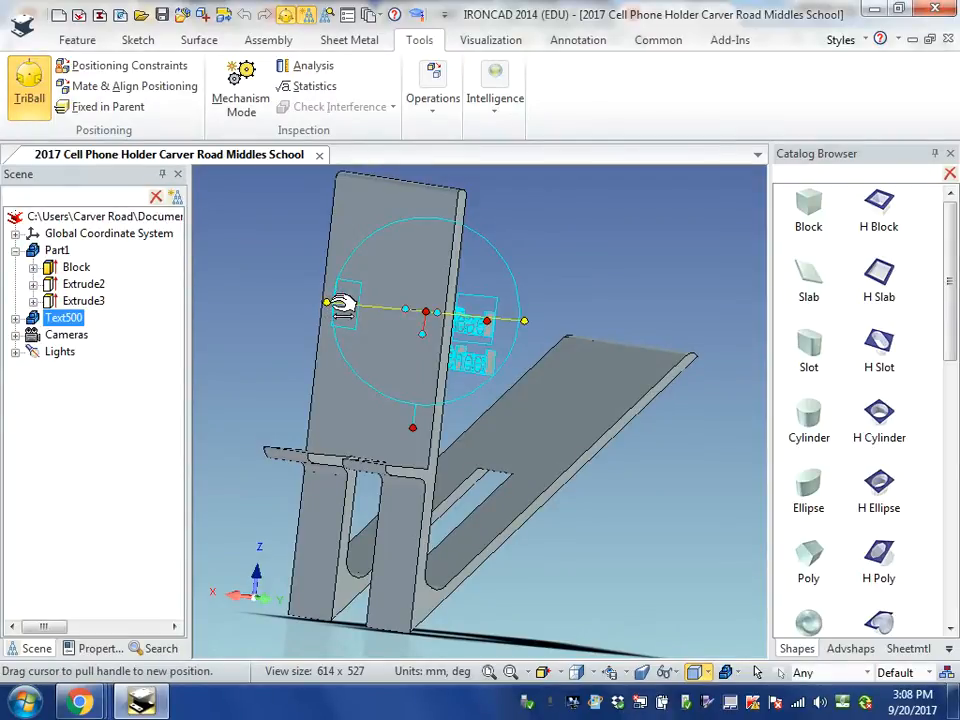
{"action": "left_click_drag", "start_coordinate": [336, 305], "coordinate": [279, 299]}
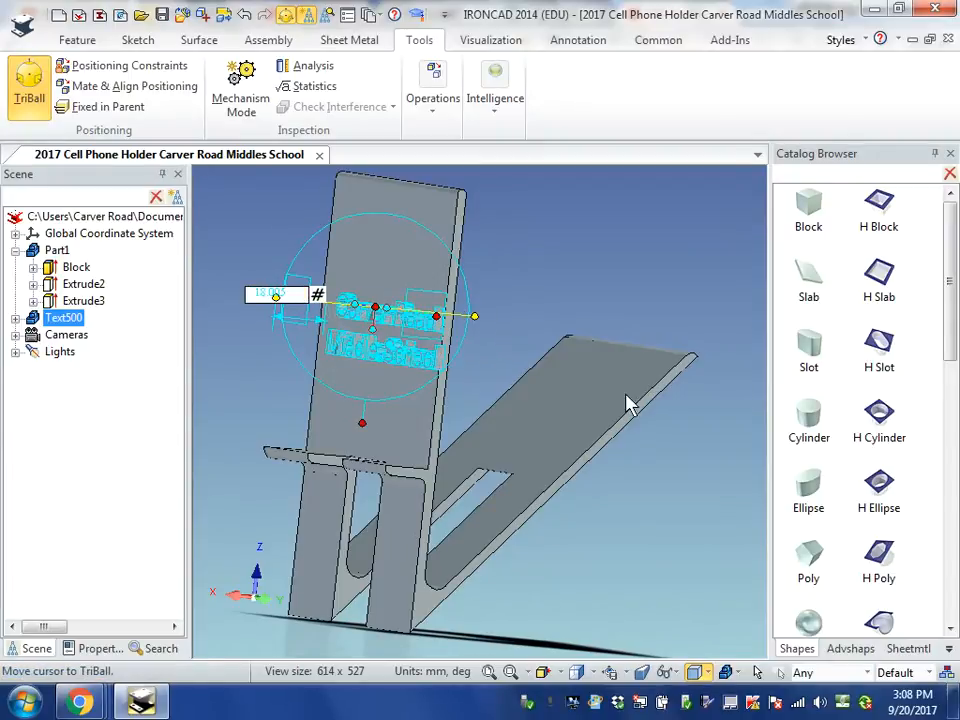
{"action": "middle_click_drag", "start_coordinate": [677, 521], "coordinate": [736, 519]}
{"action": "left_click_drag", "start_coordinate": [741, 519], "coordinate": [731, 519]}
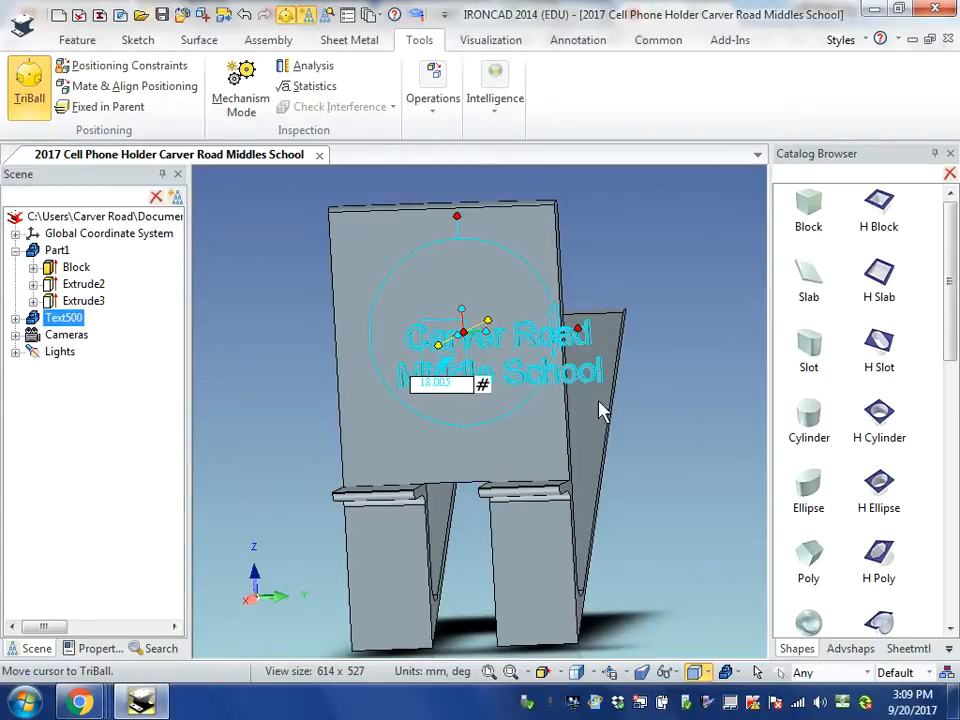
{"action": "left_click", "coordinate": [286, 16]}
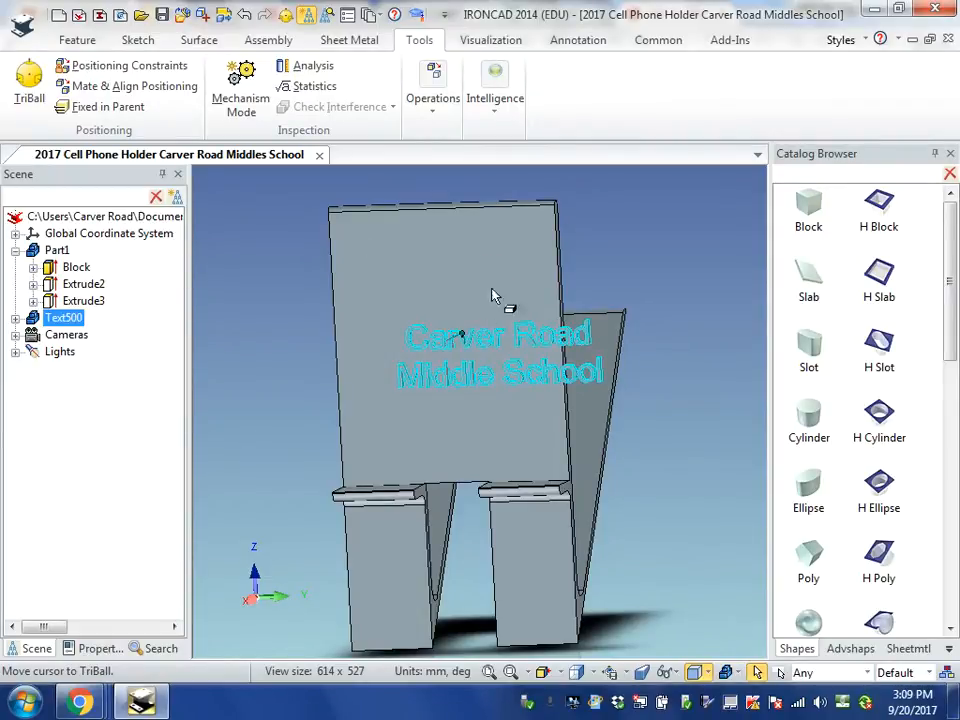
Step: Collapse the cell phone holder part in the scene tree and hide it, leaving only the solid text shown
{"action": "left_click", "coordinate": [15, 250]}
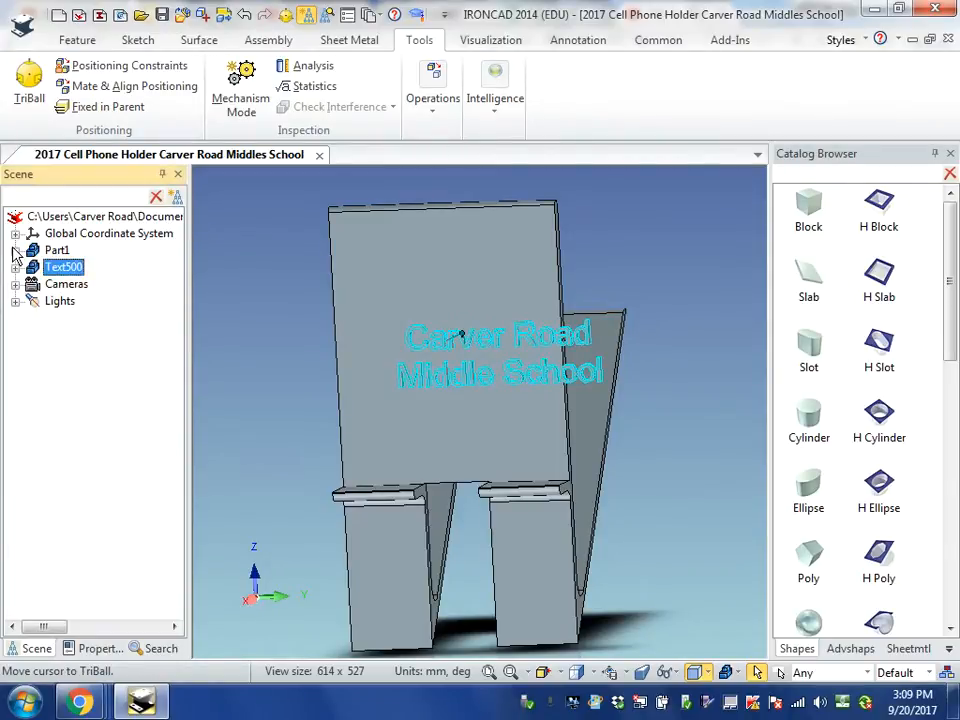
{"action": "right_click", "coordinate": [15, 252]}
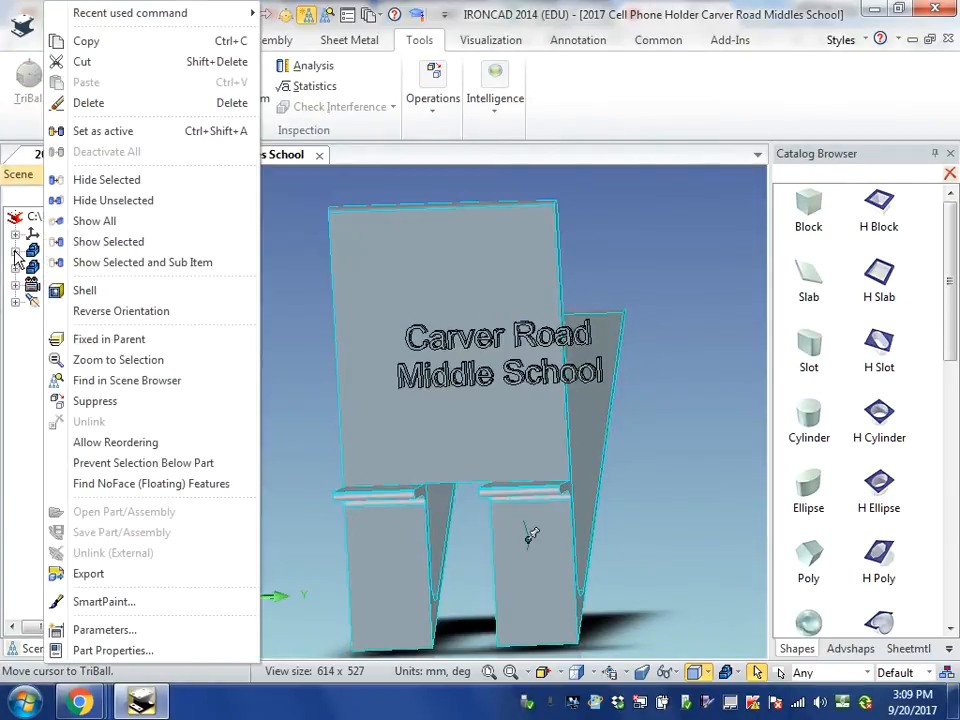
{"action": "left_click", "coordinate": [106, 182]}
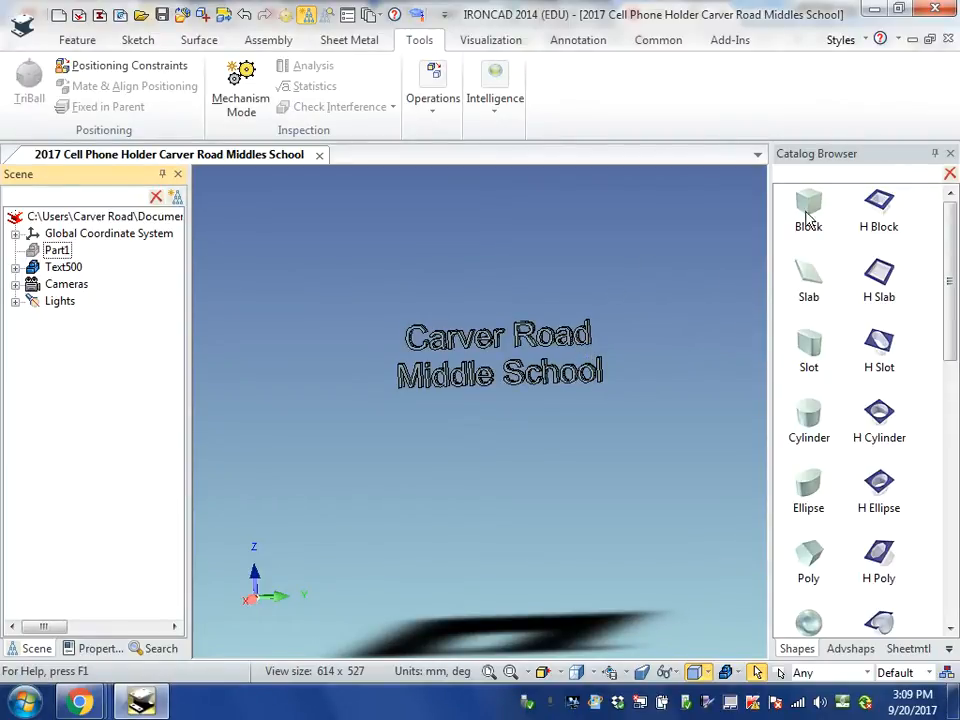
Step: Add a catalog Block to the scene above the solid text
{"action": "left_click_drag", "start_coordinate": [812, 203], "coordinate": [640, 302]}
{"action": "left_click_drag", "start_coordinate": [527, 276], "coordinate": [514, 264]}
{"action": "left_click", "coordinate": [478, 250]}
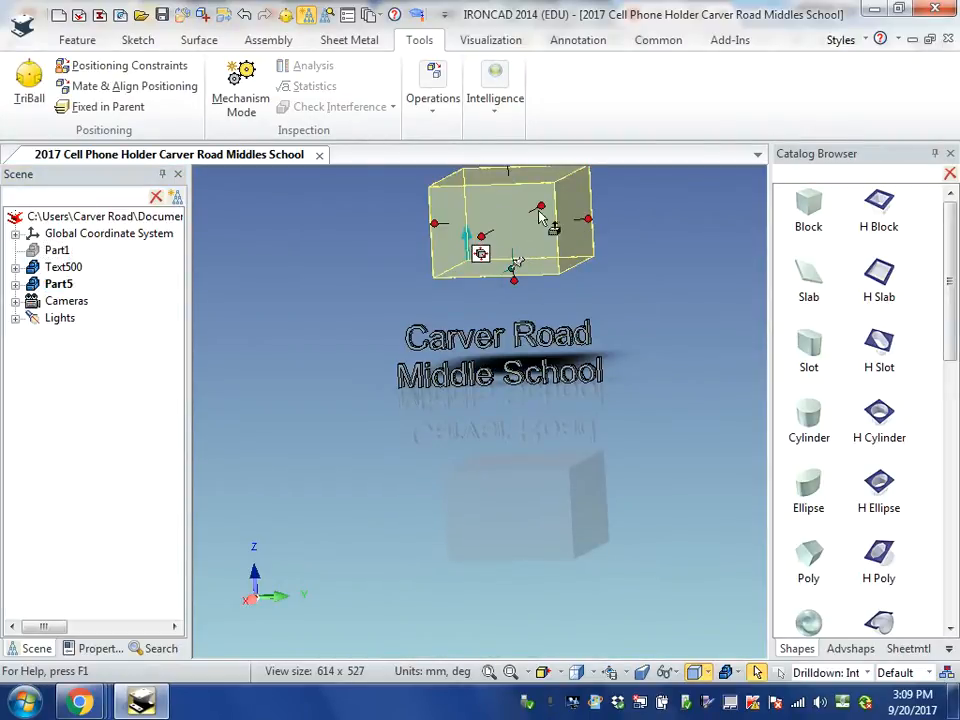
Step: Resize the new block to a length of 3 mm, a width of 70 mm and a height of 40 mm
{"action": "right_click", "coordinate": [482, 238]}
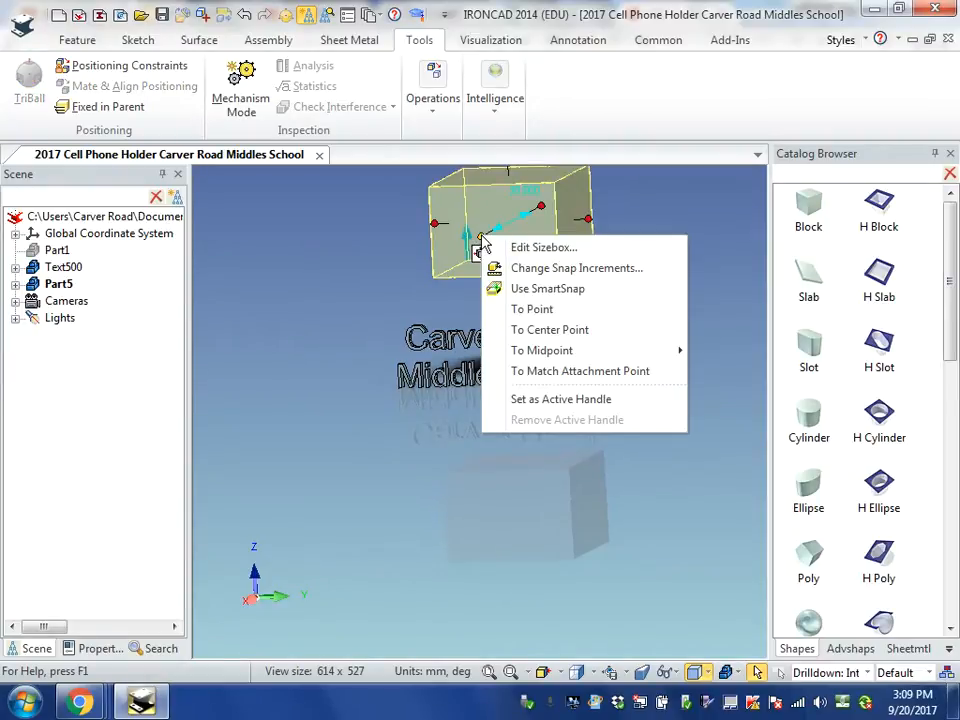
{"action": "left_click", "coordinate": [540, 248]}
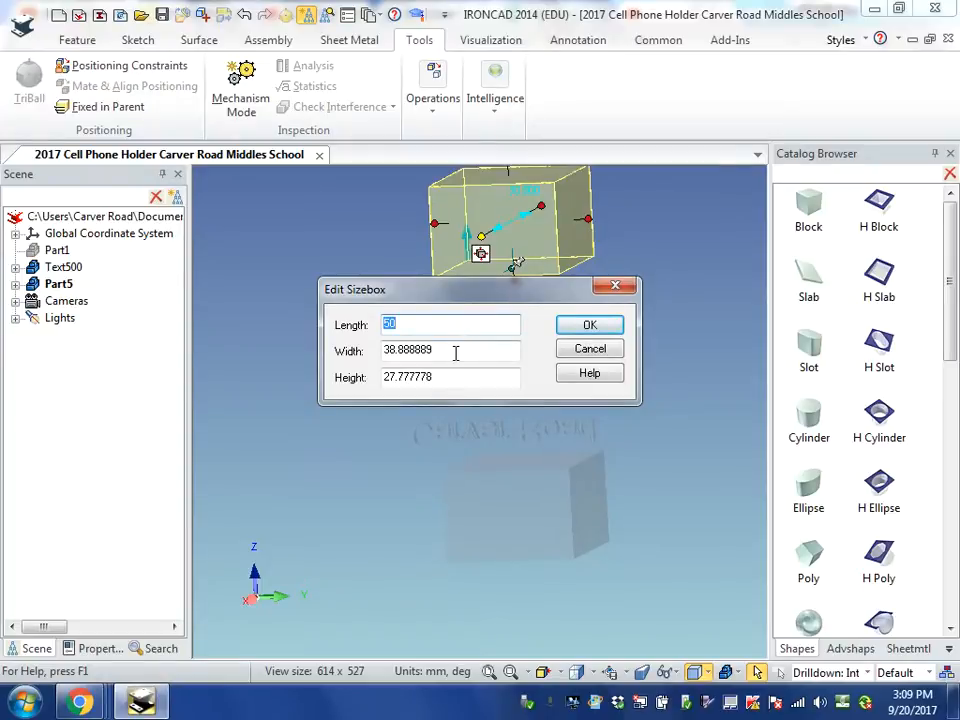
{"action": "left_click_drag", "start_coordinate": [454, 354], "coordinate": [385, 365]}
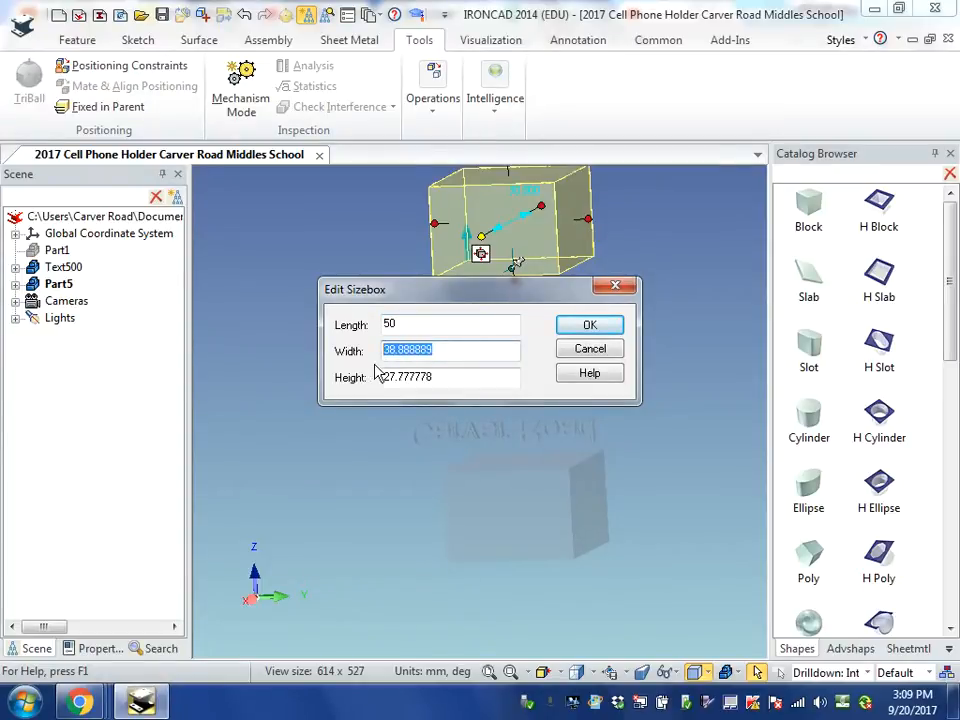
{"action": "type", "text": "70"}
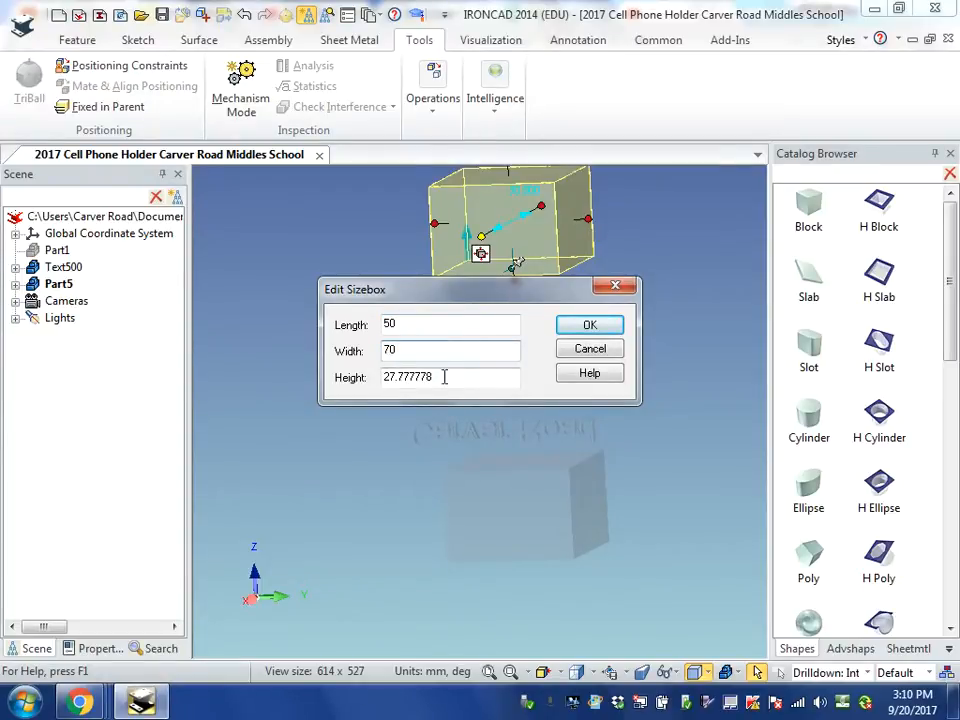
{"action": "left_click_drag", "start_coordinate": [450, 378], "coordinate": [368, 389]}
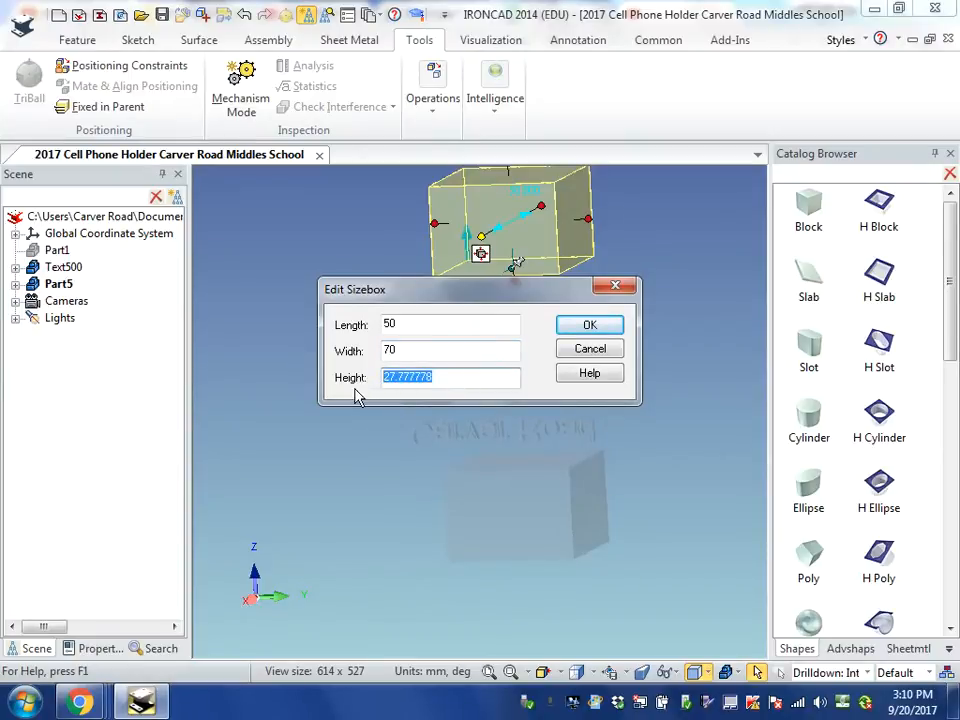
{"action": "type", "text": "4"}
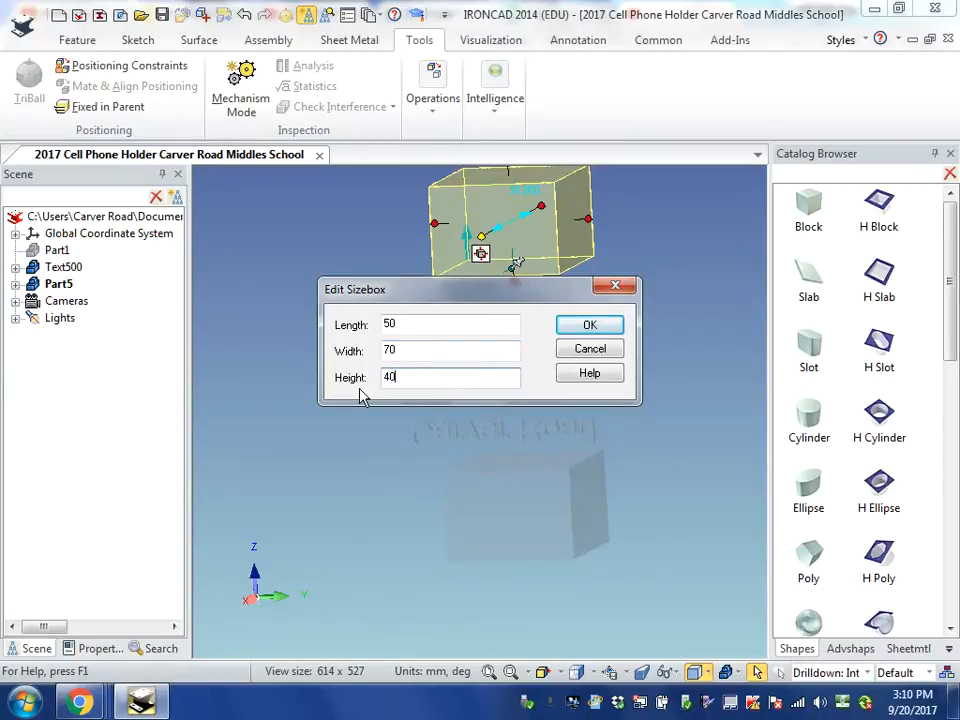
{"action": "type", "text": "0"}
{"action": "left_click_drag", "start_coordinate": [409, 324], "coordinate": [375, 326]}
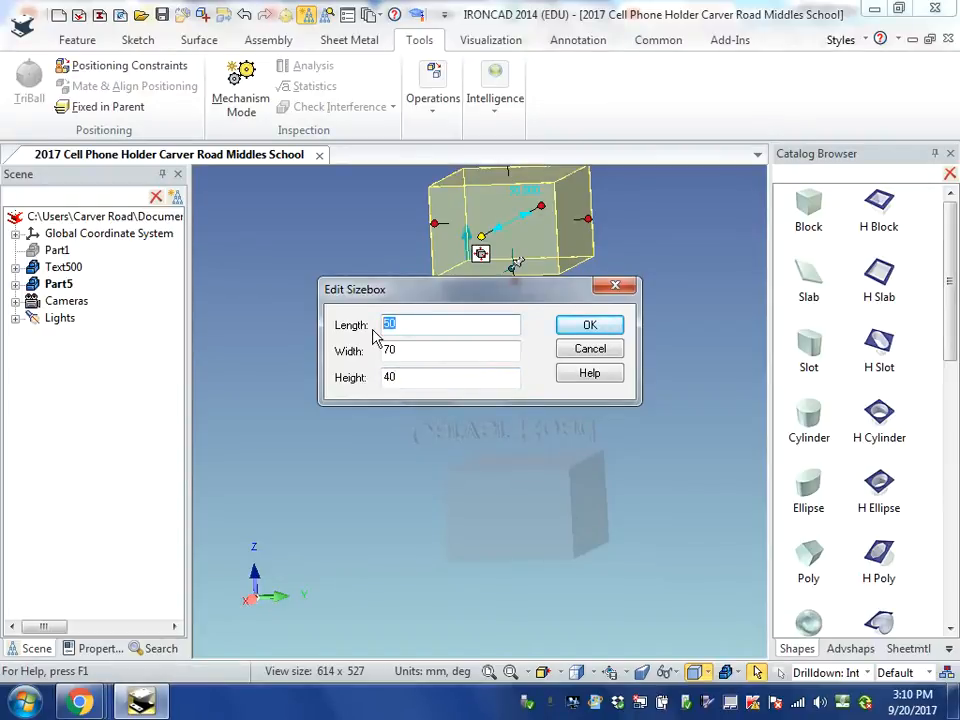
{"action": "type", "text": "3"}
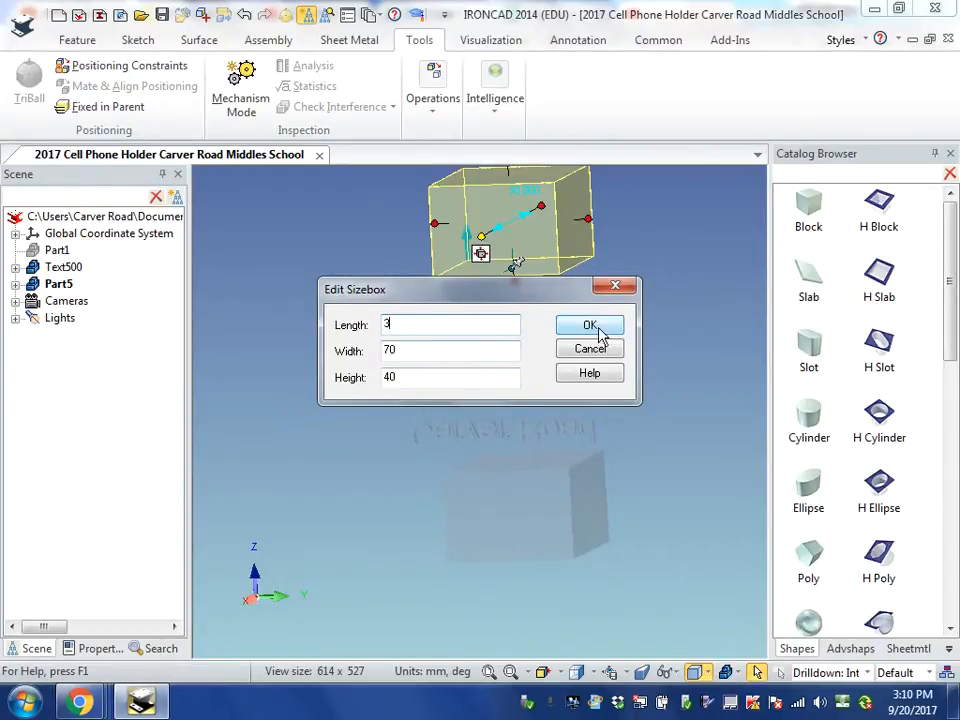
{"action": "left_click", "coordinate": [598, 330]}
{"action": "left_click", "coordinate": [697, 401]}
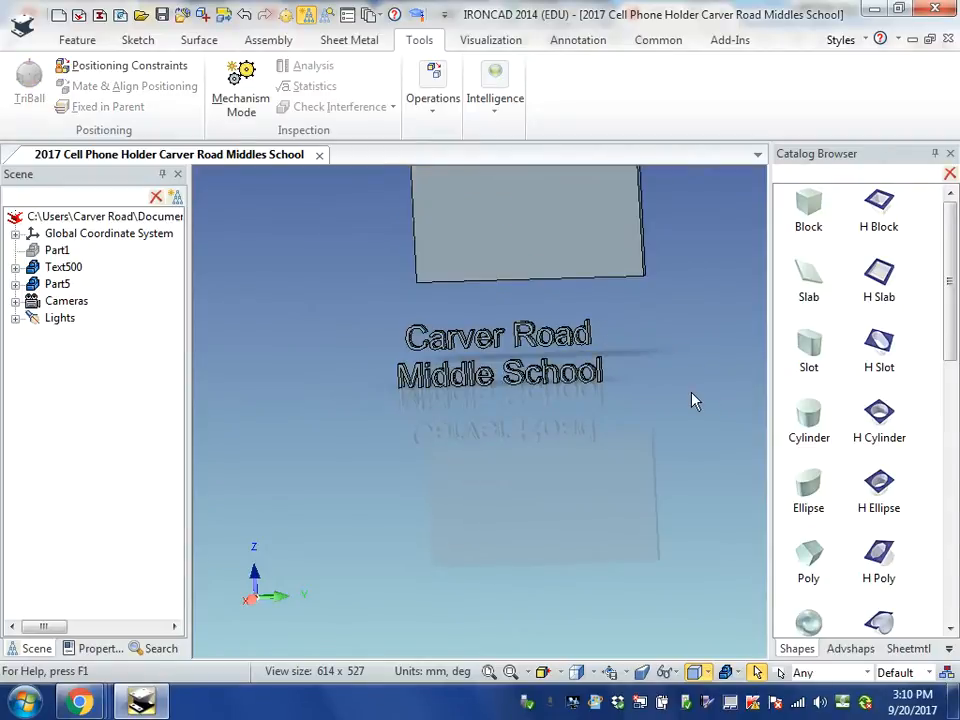
Step: Use the TriBall's To Point option to move the solid text onto the lower front corner of the block
{"action": "middle_click_drag", "start_coordinate": [740, 349], "coordinate": [694, 362]}
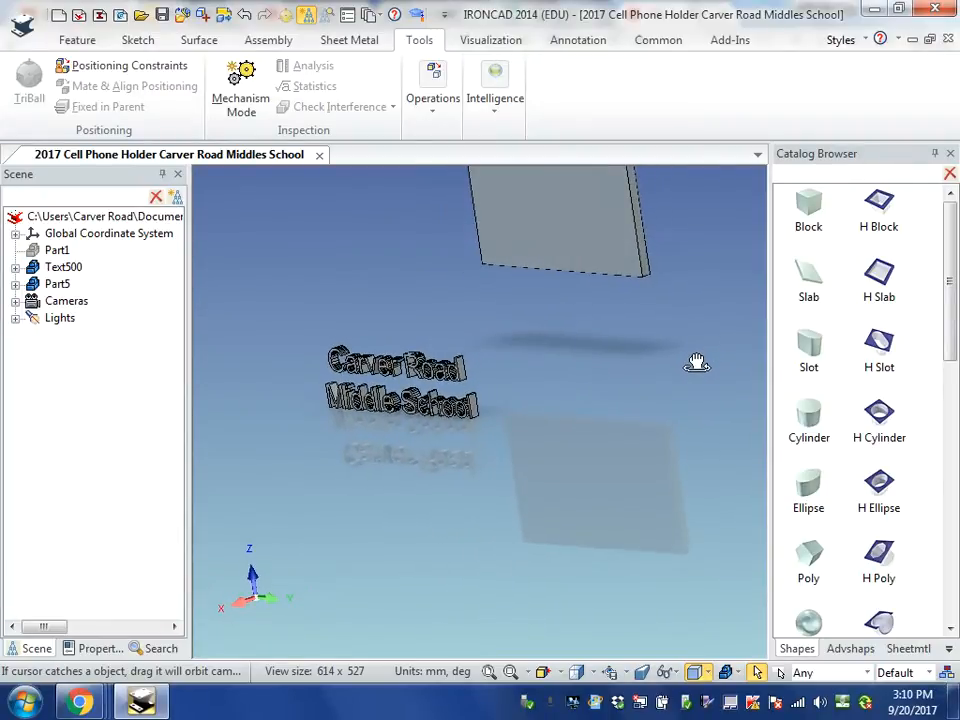
{"action": "left_click", "coordinate": [422, 372]}
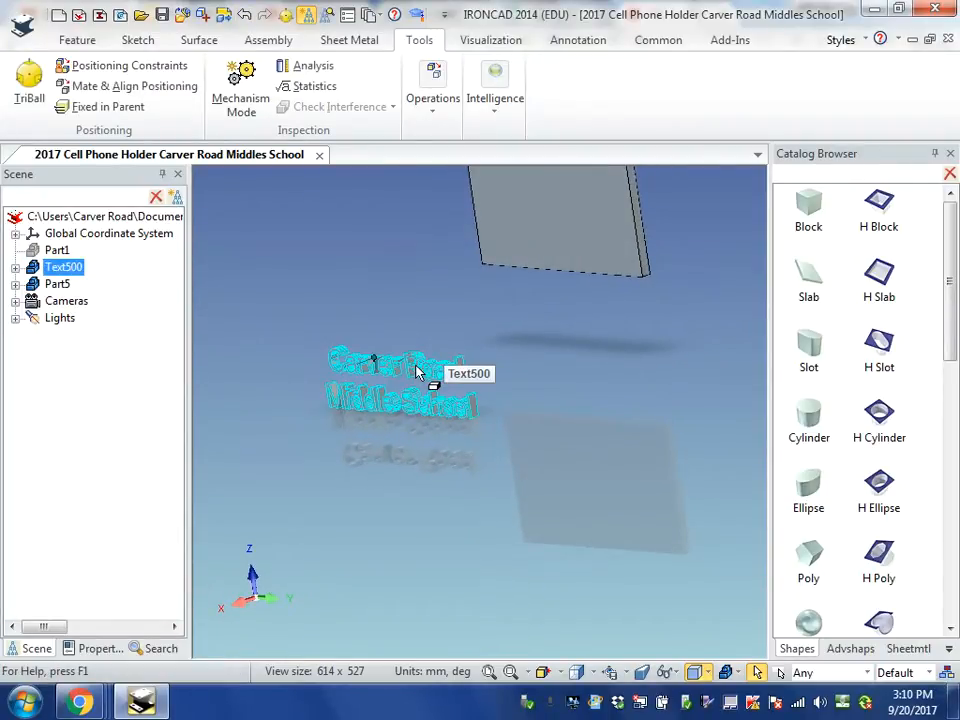
{"action": "left_click", "coordinate": [285, 15]}
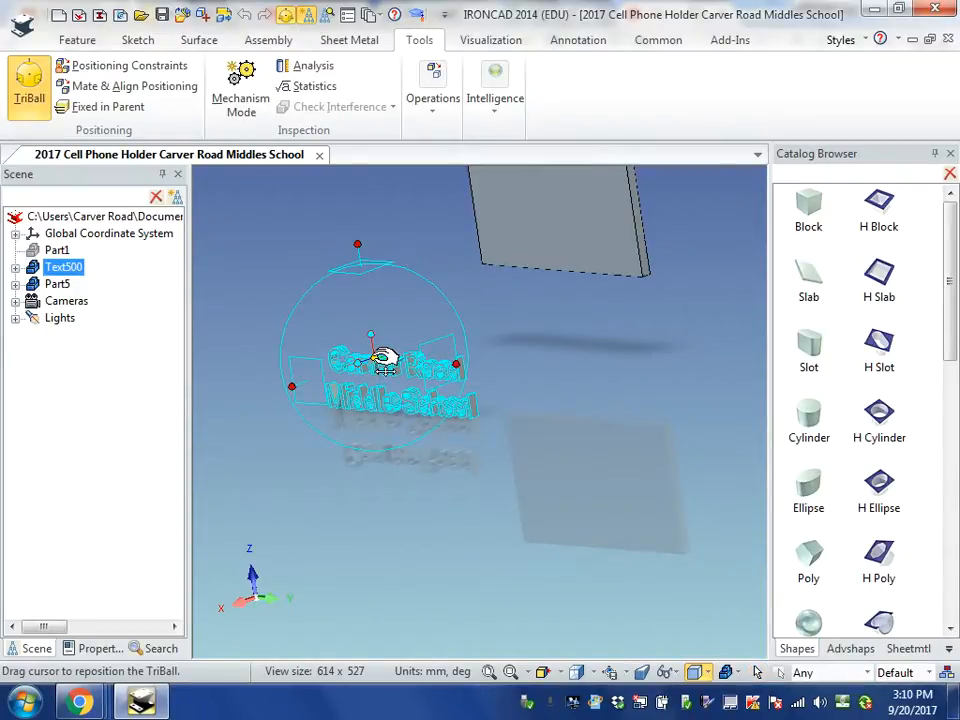
{"action": "right_click_drag", "start_coordinate": [385, 362], "coordinate": [375, 364]}
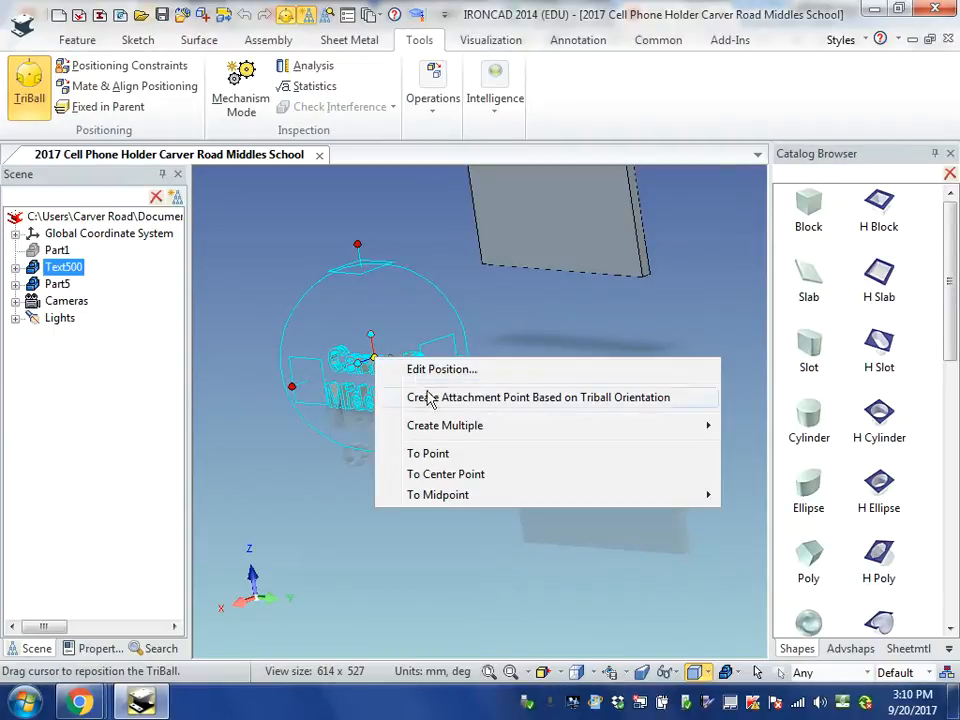
{"action": "left_click", "coordinate": [430, 454]}
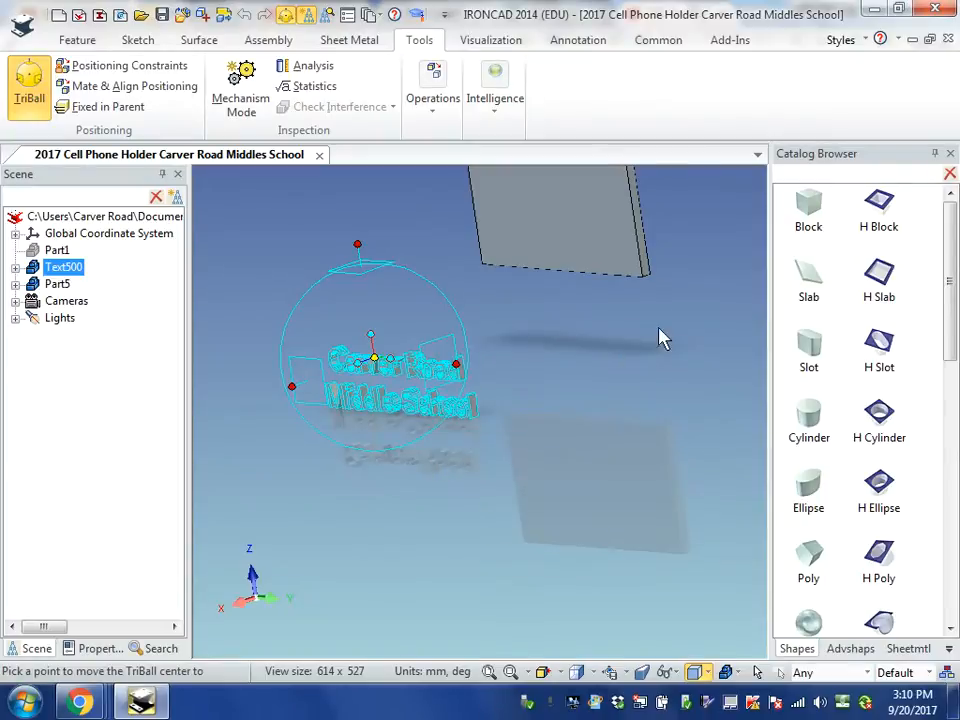
{"action": "left_click", "coordinate": [643, 278]}
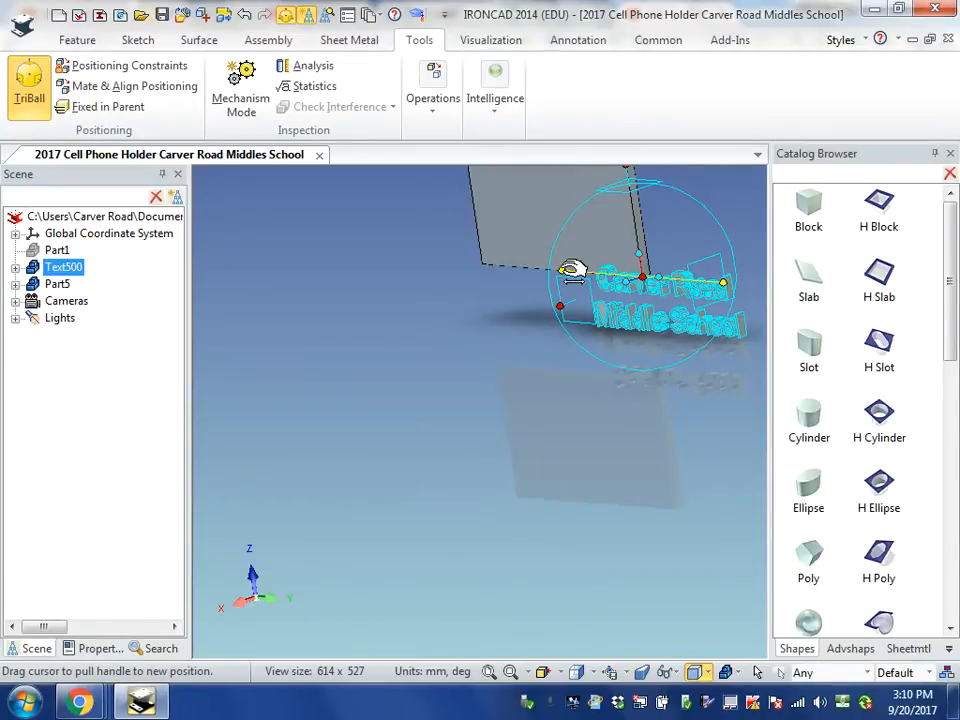
Step: Slide the solid text about 42 mm along the block's width so it sits in front of the block
{"action": "left_click_drag", "start_coordinate": [572, 270], "coordinate": [466, 263]}
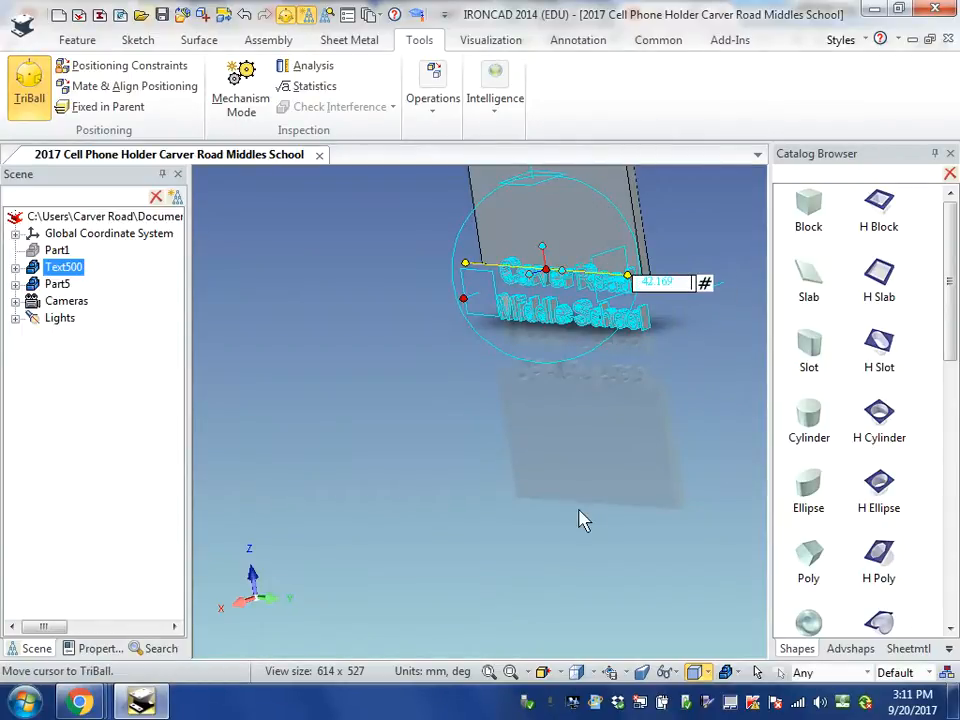
{"action": "middle_click_drag", "start_coordinate": [381, 347], "coordinate": [390, 324]}
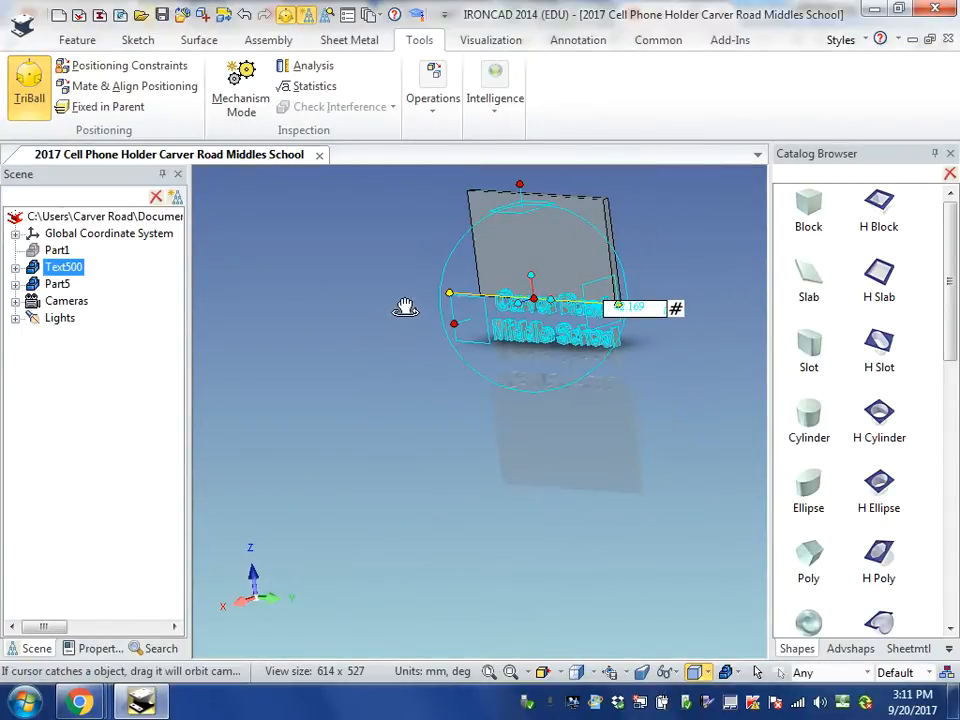
{"action": "scroll", "coordinate": [465, 499], "scroll_direction": "up", "scroll_amount": 2}
{"action": "scroll", "coordinate": [463, 309], "scroll_direction": "down", "scroll_amount": 4}
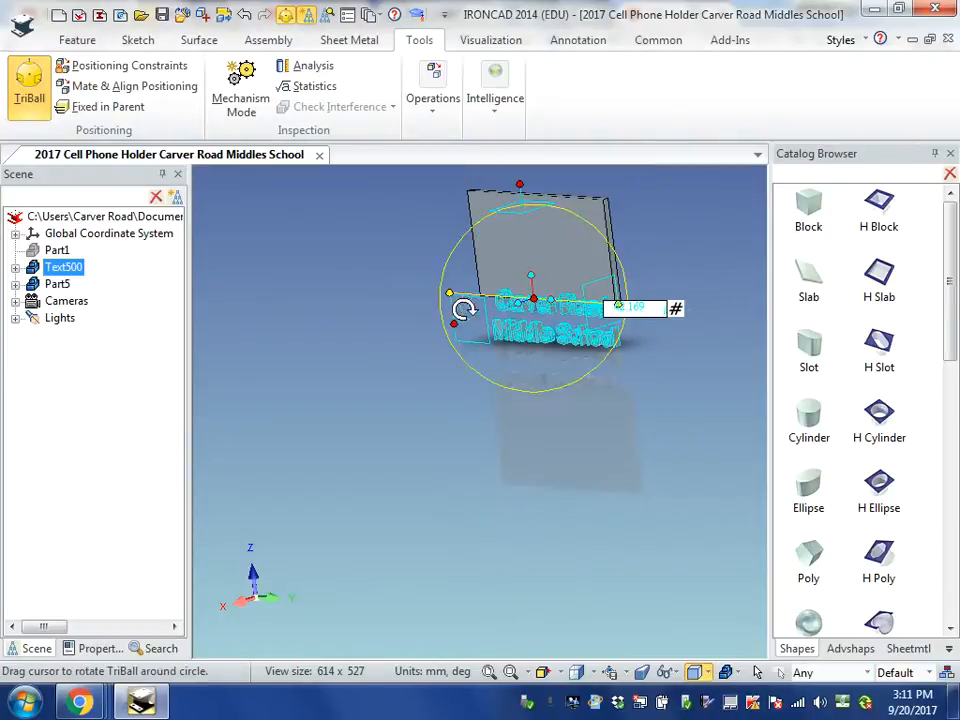
Step: Raise the solid text about 27 mm with the TriBall so it lies within the block's height
{"action": "left_click", "coordinate": [592, 672]}
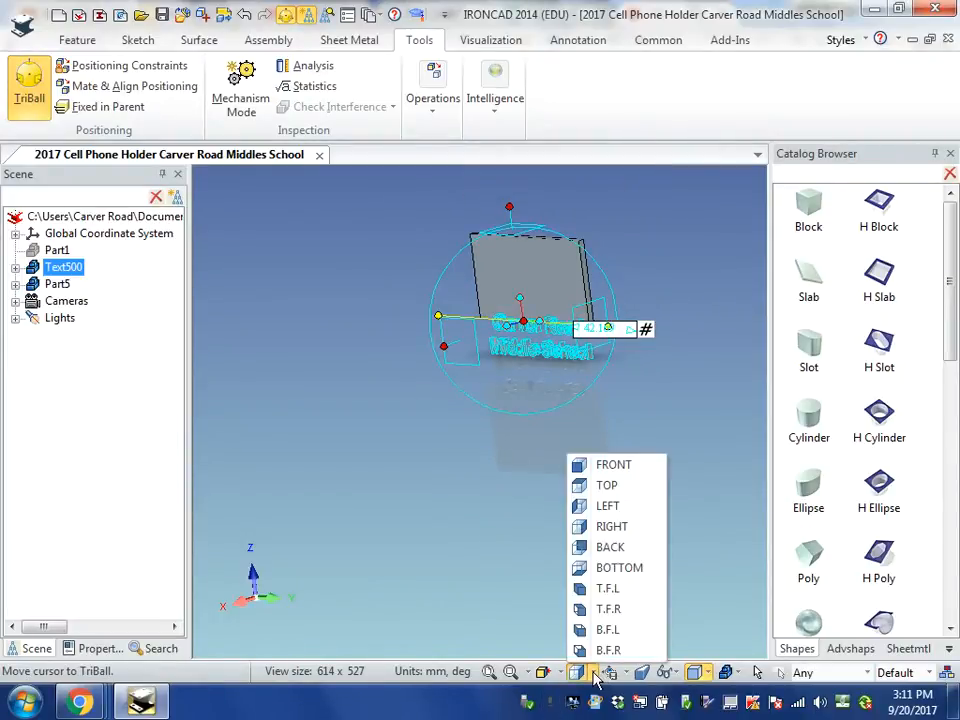
{"action": "left_click", "coordinate": [584, 526]}
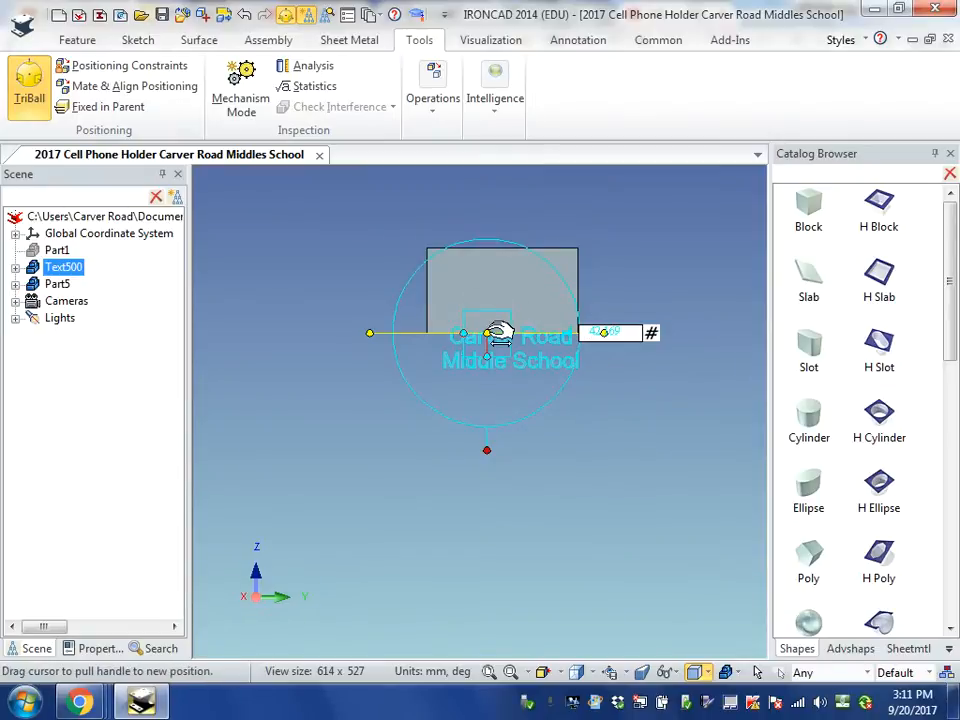
{"action": "left_click", "coordinate": [492, 452]}
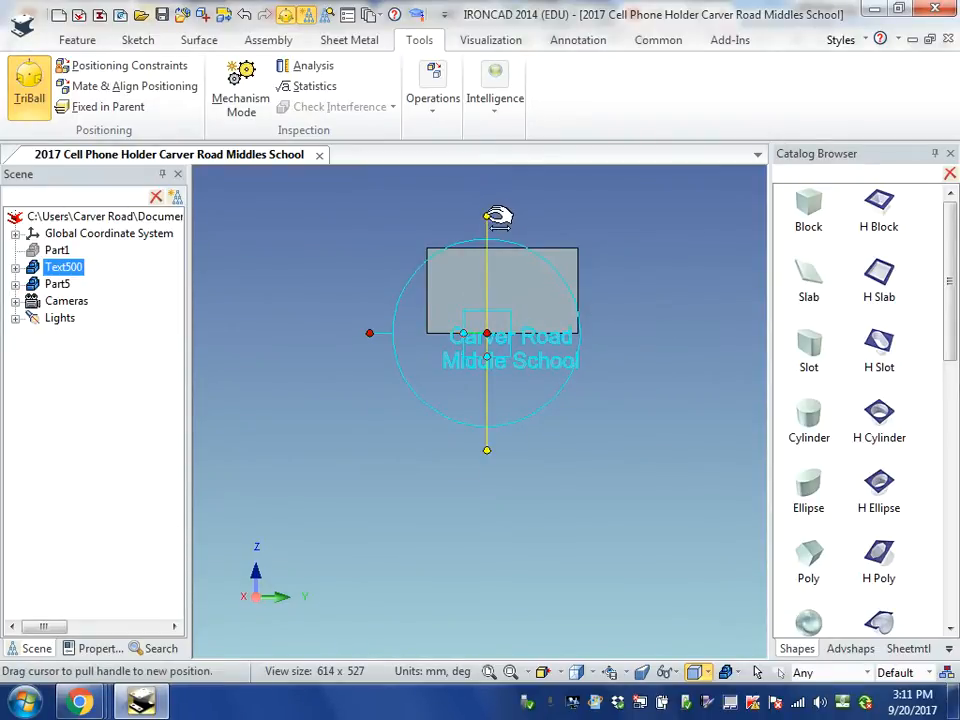
{"action": "left_click_drag", "start_coordinate": [497, 216], "coordinate": [487, 161]}
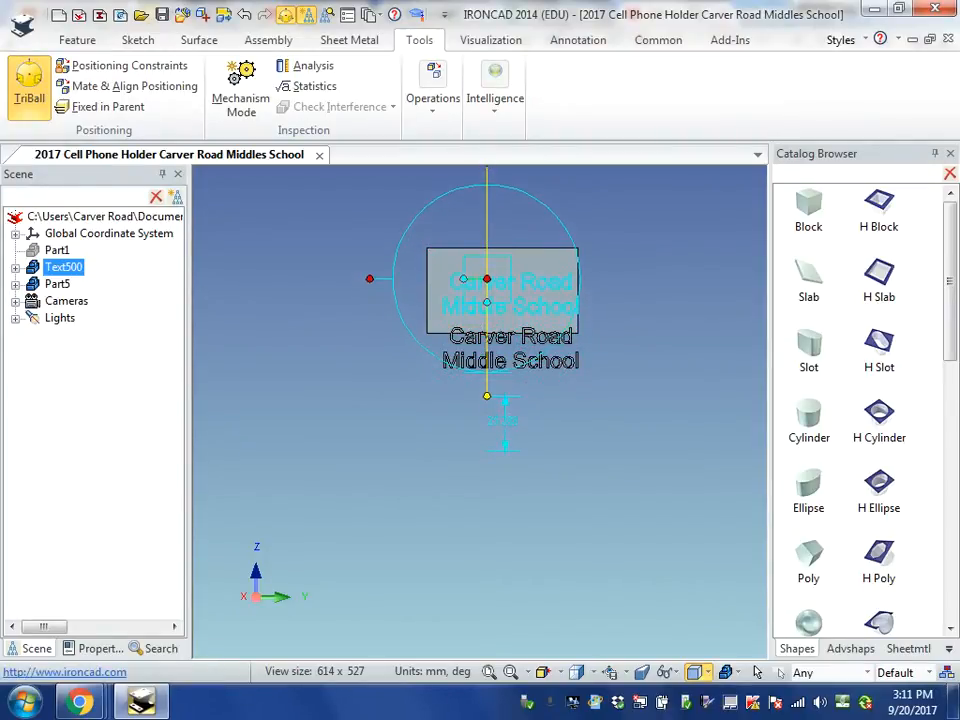
{"action": "left_click_drag", "start_coordinate": [487, 396], "coordinate": [487, 392]}
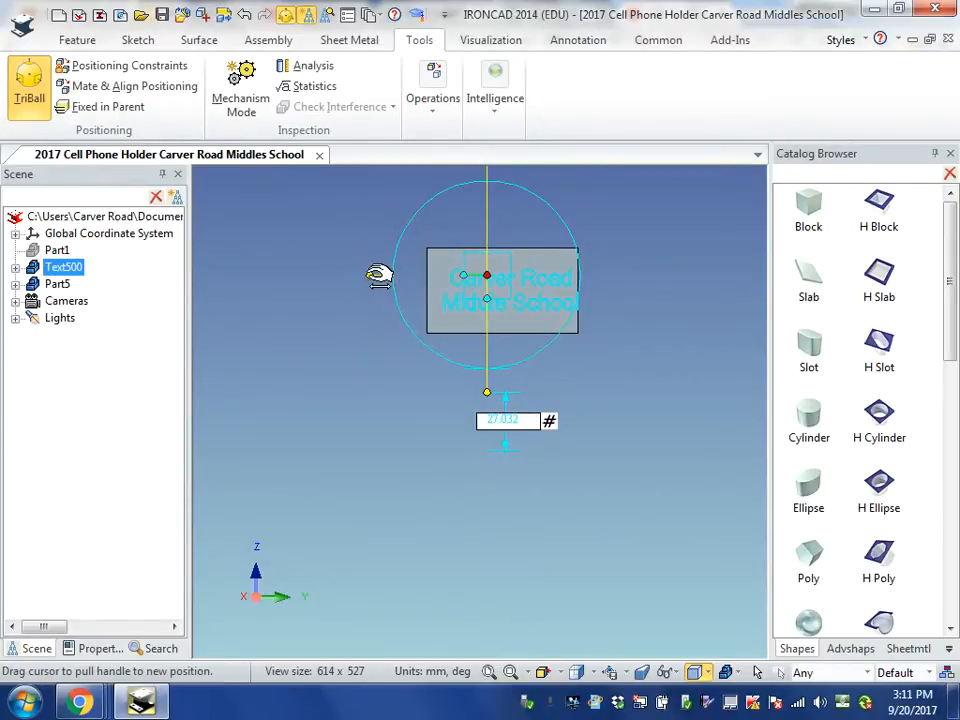
Step: Center the text across the block by shifting it about 4.4 mm toward negative Y and about 0.9 mm back
{"action": "mouse_move", "coordinate": [379, 277]}
{"action": "left_mouse_down"}
{"action": "mouse_move", "coordinate": [364, 275]}
{"action": "mouse_move", "coordinate": [368, 283]}
{"action": "left_mouse_up"}
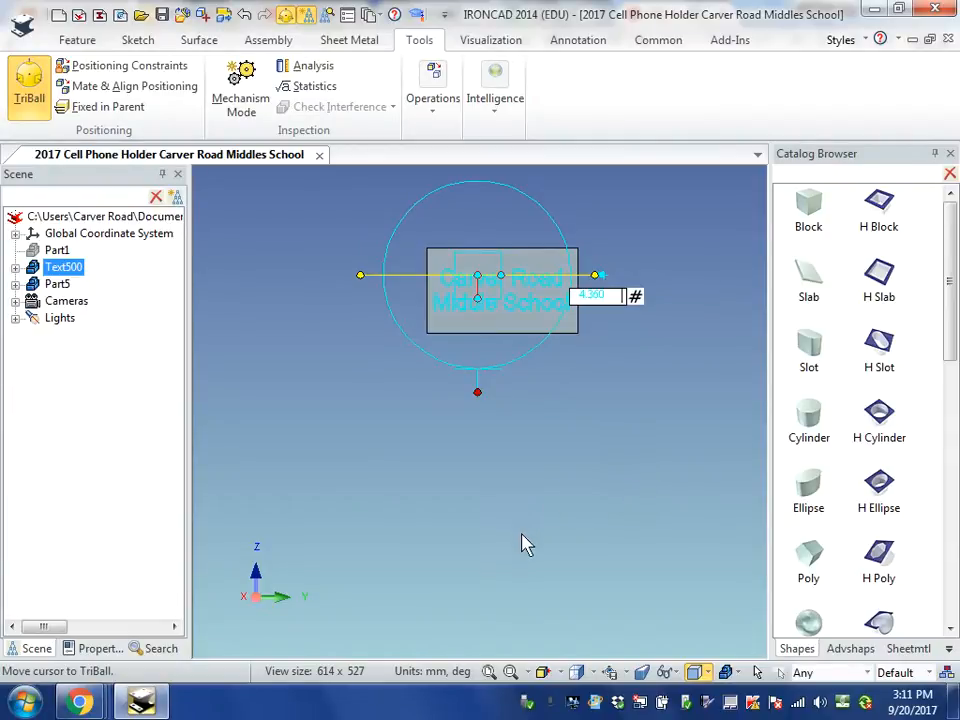
{"action": "left_click", "coordinate": [534, 478]}
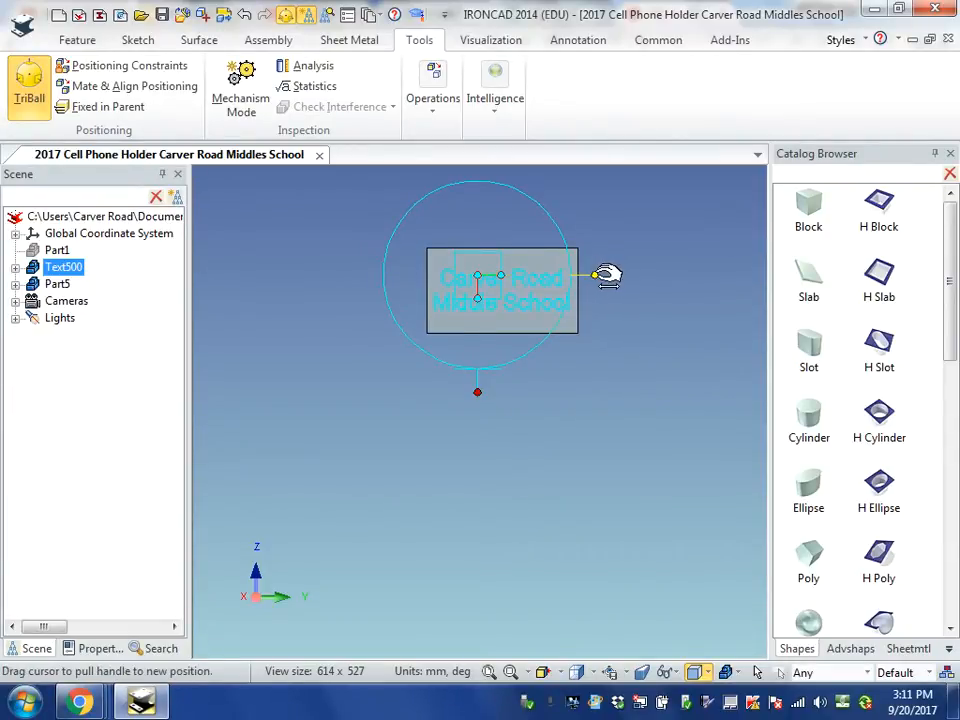
{"action": "left_click_drag", "start_coordinate": [607, 276], "coordinate": [597, 275]}
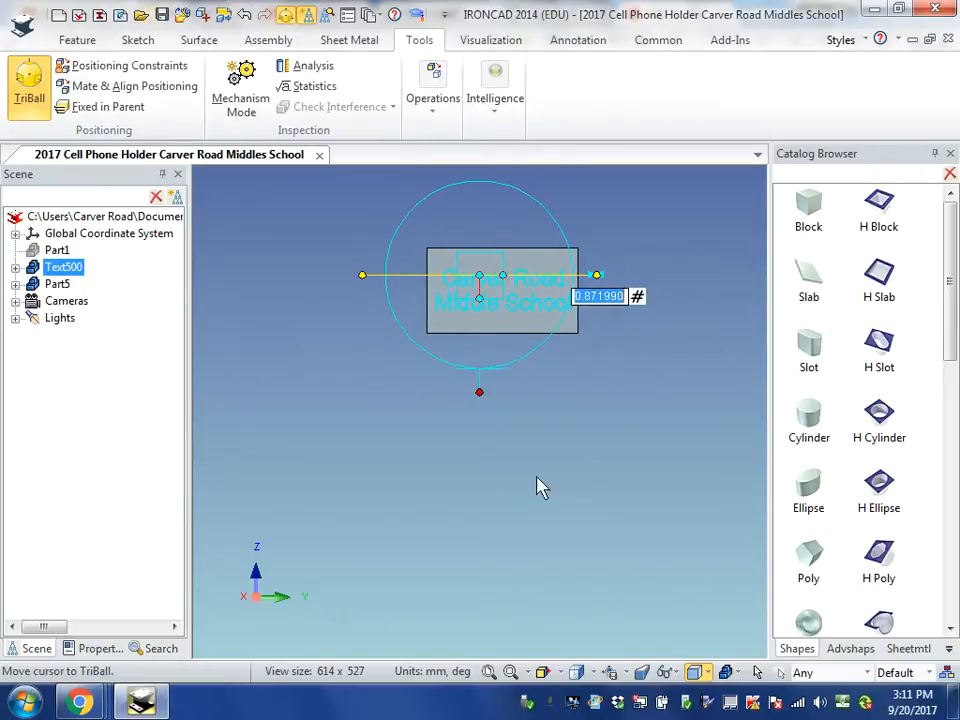
{"action": "left_click", "coordinate": [284, 16]}
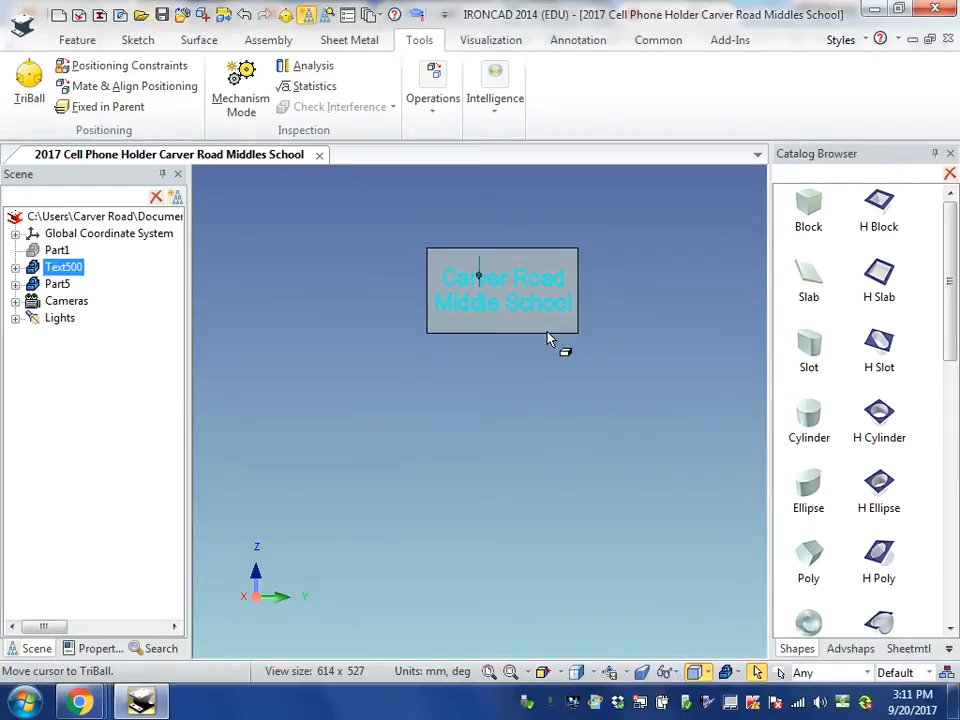
Step: Narrow the block from both sides until its width matches the ends of the "Middle School" line
{"action": "left_click", "coordinate": [505, 316]}
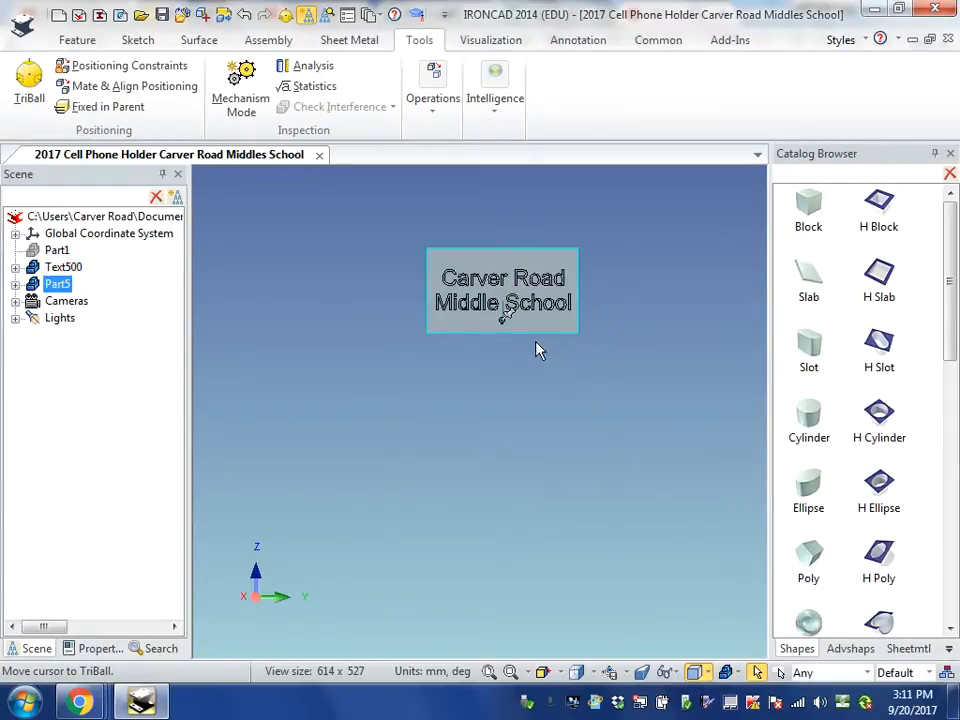
{"action": "key", "text": "F10"}
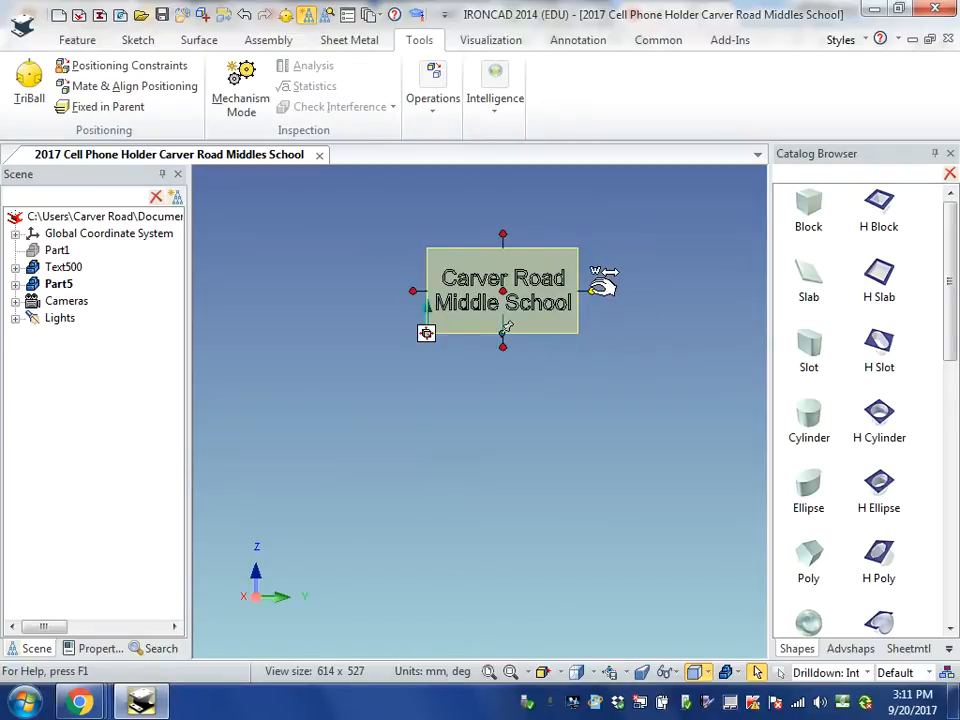
{"action": "left_click", "coordinate": [510, 672]}
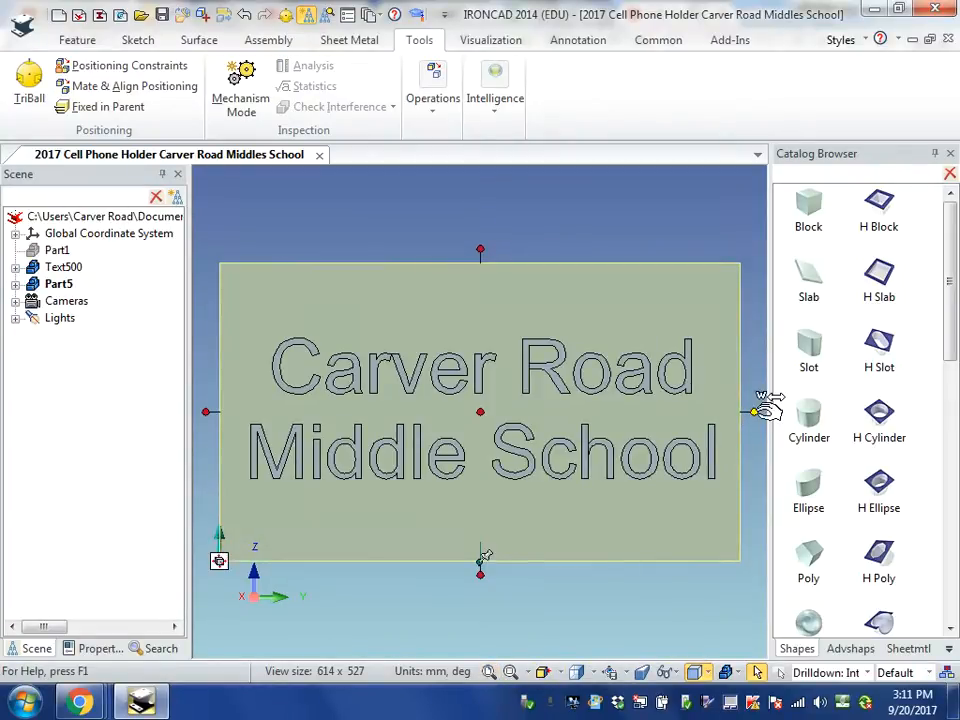
{"action": "left_click_drag", "start_coordinate": [754, 411], "coordinate": [733, 411]}
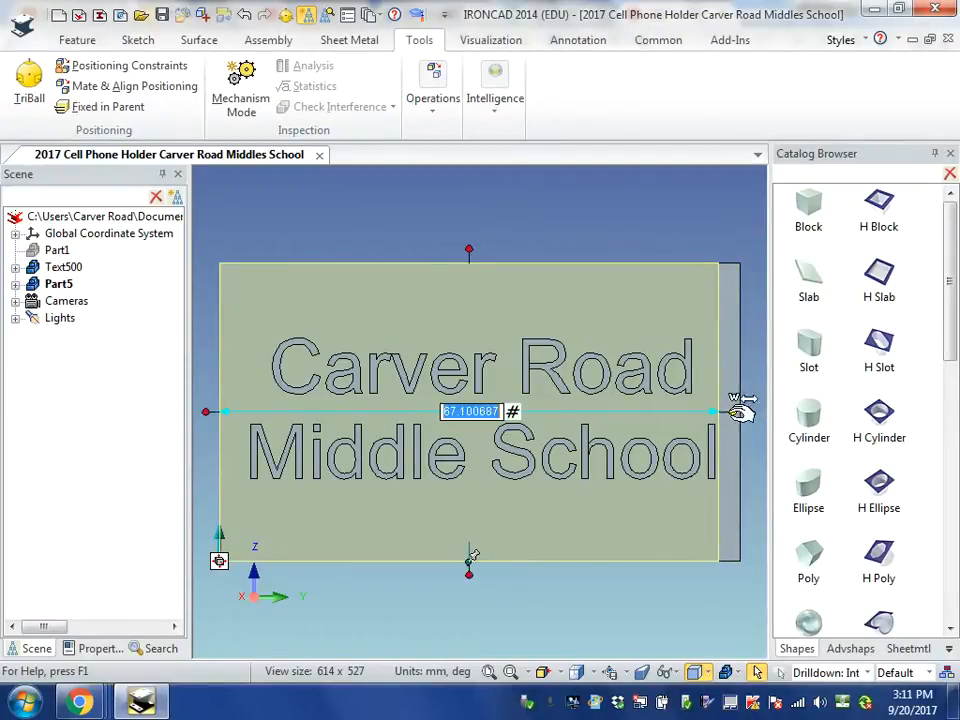
{"action": "left_click_drag", "start_coordinate": [215, 410], "coordinate": [238, 412]}
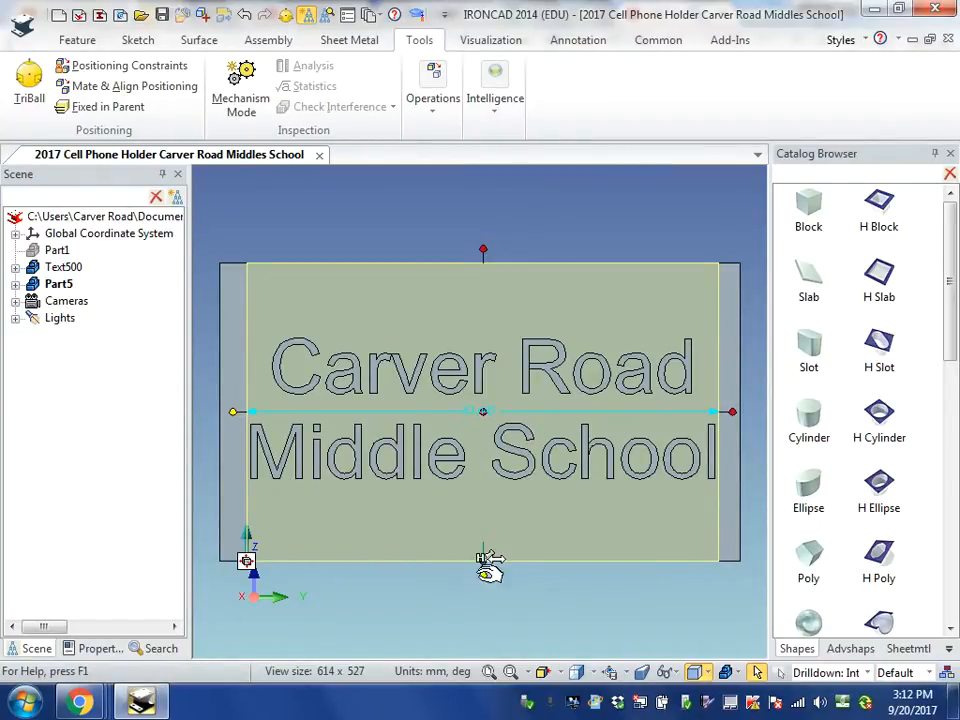
Step: Pull the block's lower and upper faces in to the text's edges, reducing its height to about 19.7 mm
{"action": "left_click_drag", "start_coordinate": [491, 563], "coordinate": [503, 493]}
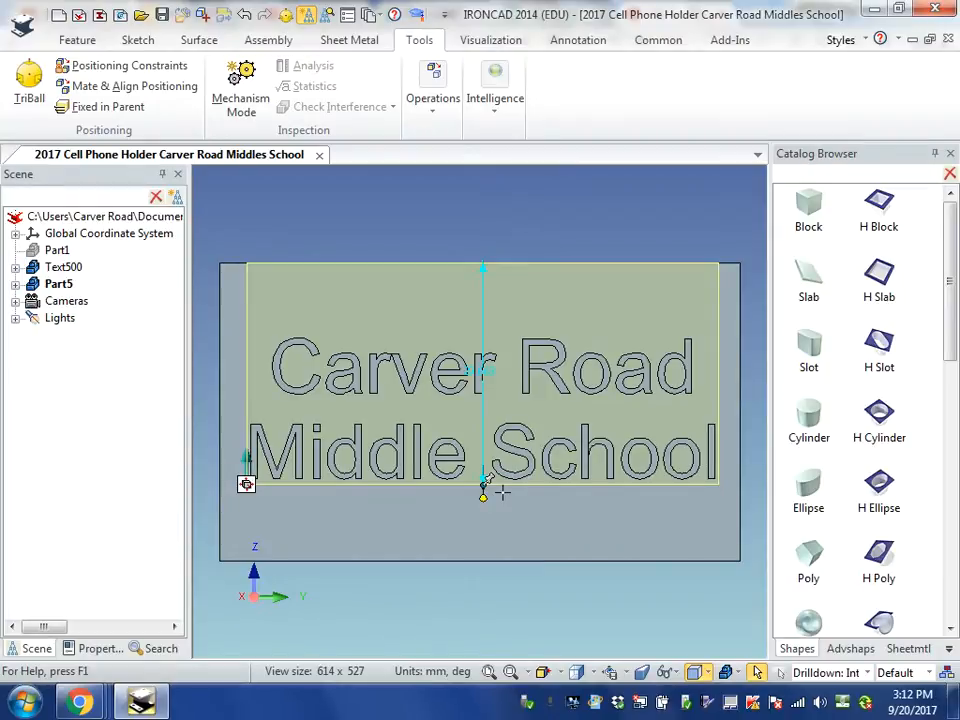
{"action": "left_click_drag", "start_coordinate": [505, 492], "coordinate": [509, 492]}
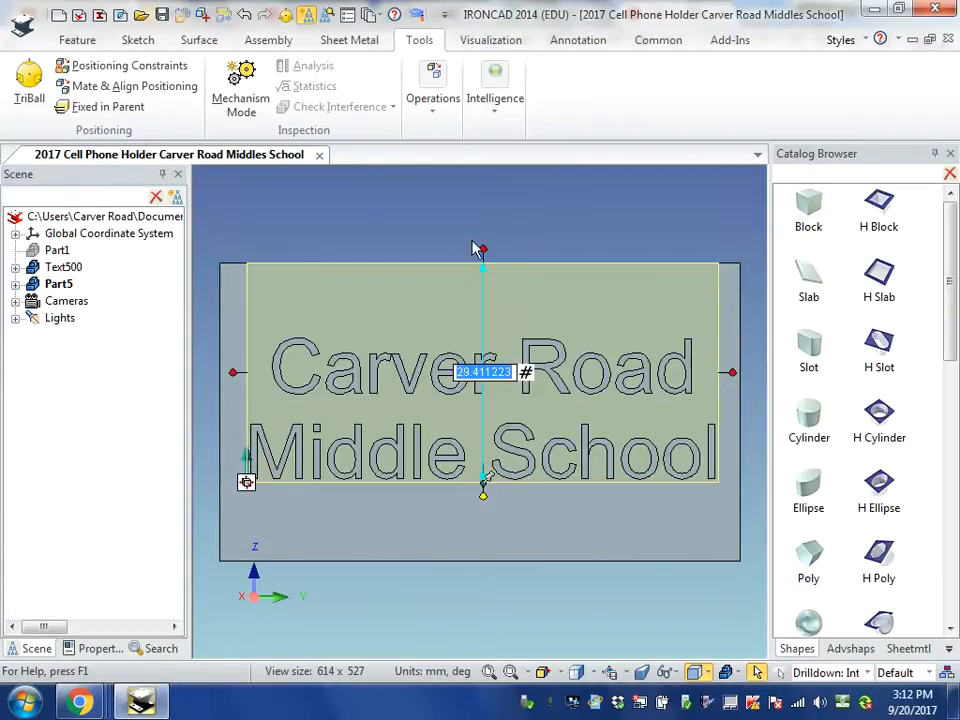
{"action": "left_click_drag", "start_coordinate": [491, 246], "coordinate": [468, 318]}
{"action": "left_click_drag", "start_coordinate": [466, 320], "coordinate": [466, 324]}
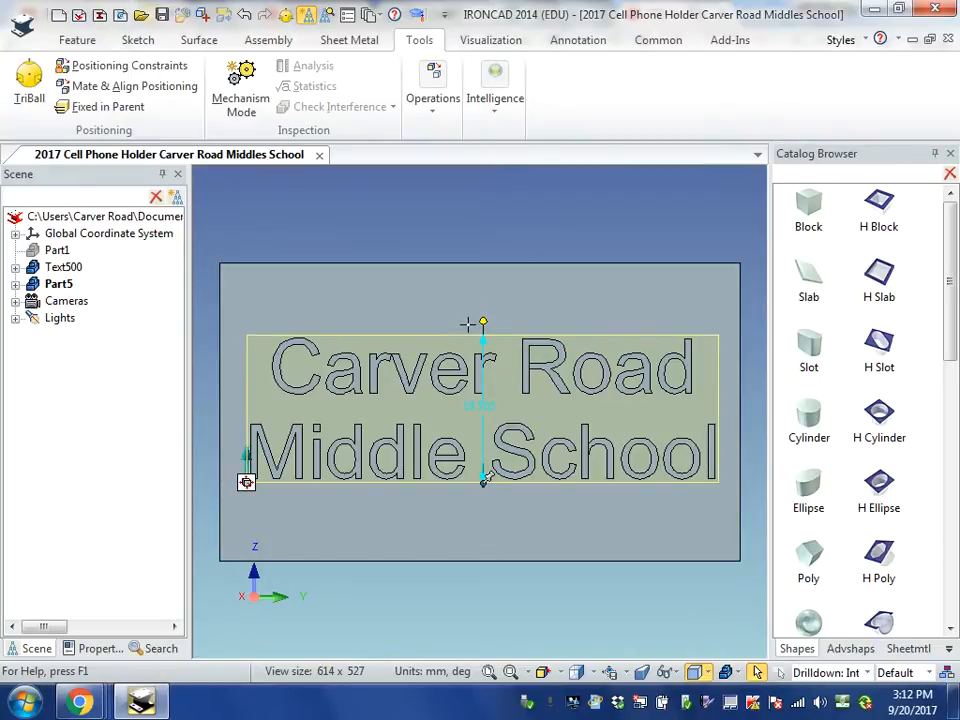
{"action": "left_click", "coordinate": [466, 324]}
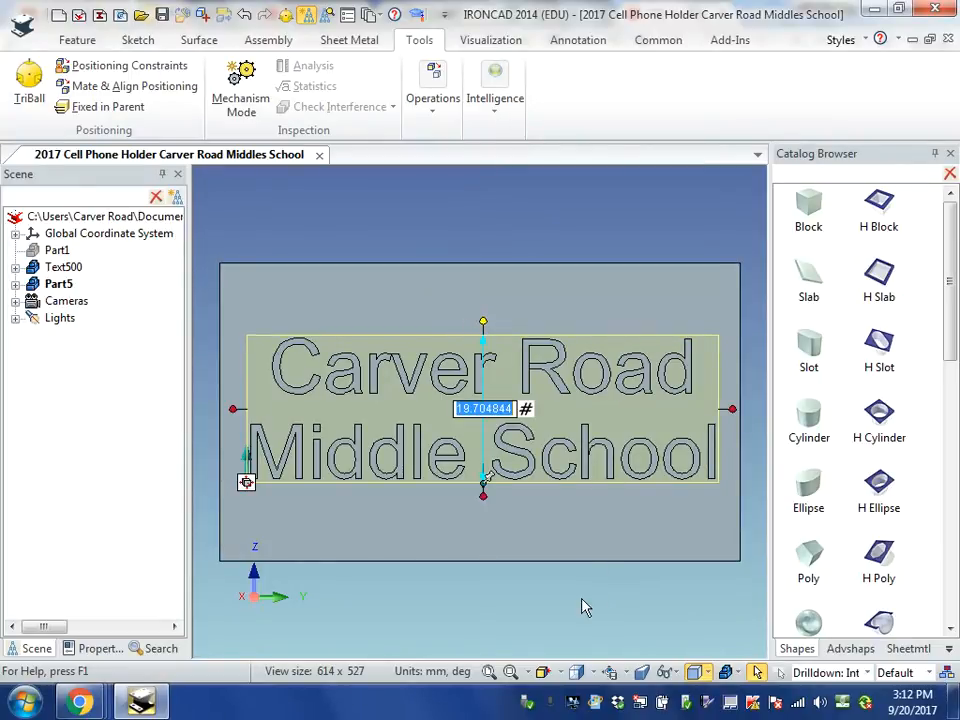
{"action": "left_click", "coordinate": [524, 621]}
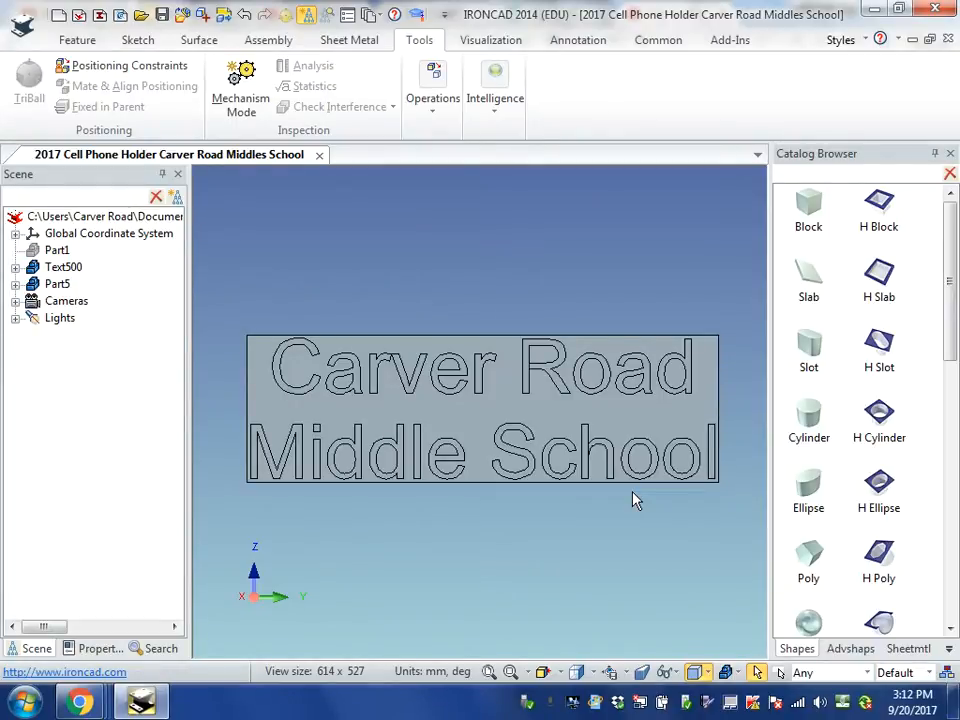
Step: Try to move the backing block about 19 mm away behind the solid text with the TriBall
{"action": "middle_click_drag", "start_coordinate": [666, 536], "coordinate": [566, 527]}
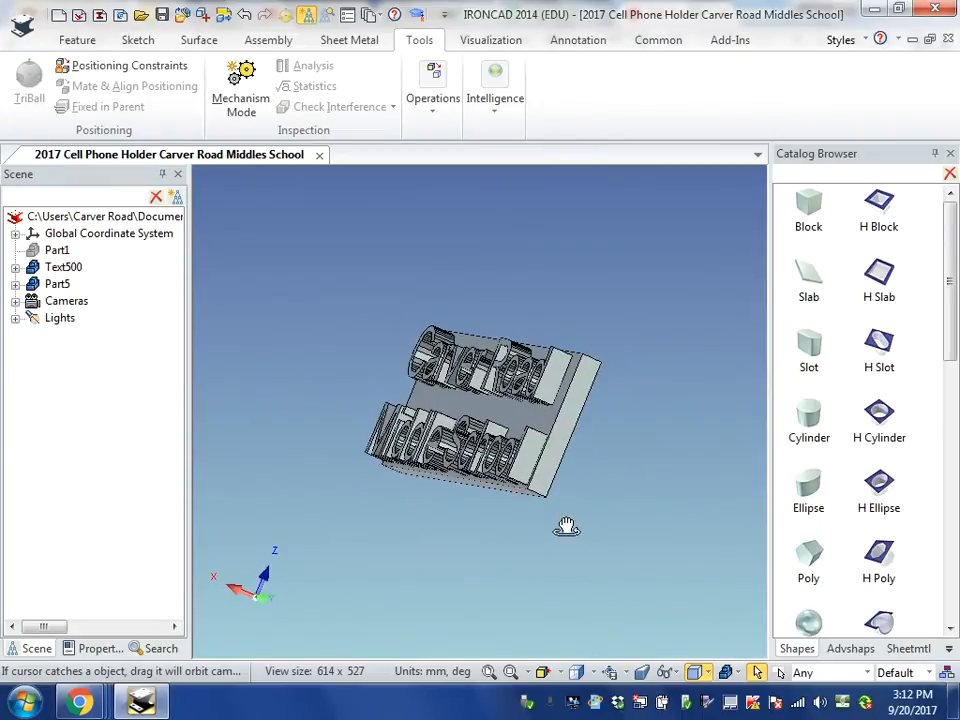
{"action": "left_click", "coordinate": [563, 427]}
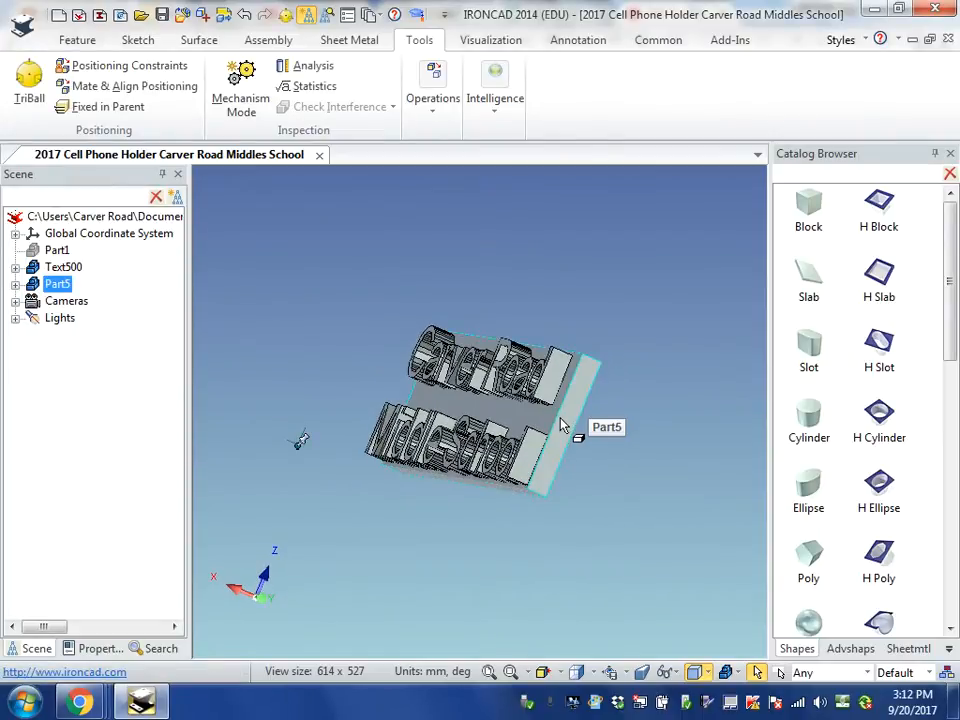
{"action": "left_click", "coordinate": [285, 16]}
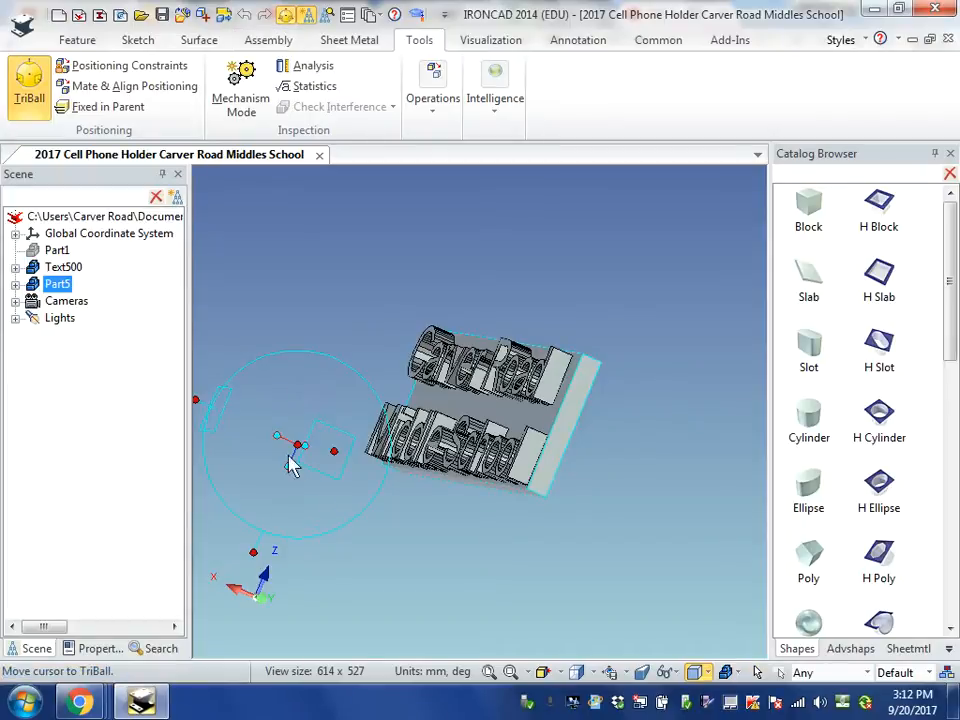
{"action": "left_click", "coordinate": [198, 399]}
{"action": "left_click_drag", "start_coordinate": [405, 489], "coordinate": [523, 542]}
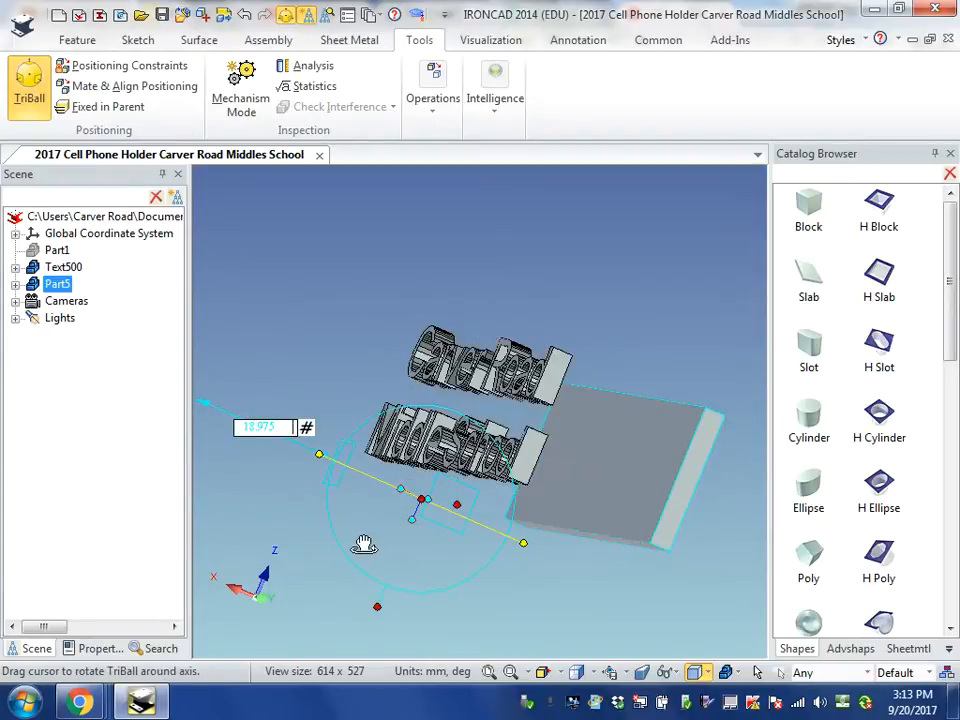
{"action": "left_click_drag", "start_coordinate": [588, 570], "coordinate": [663, 568]}
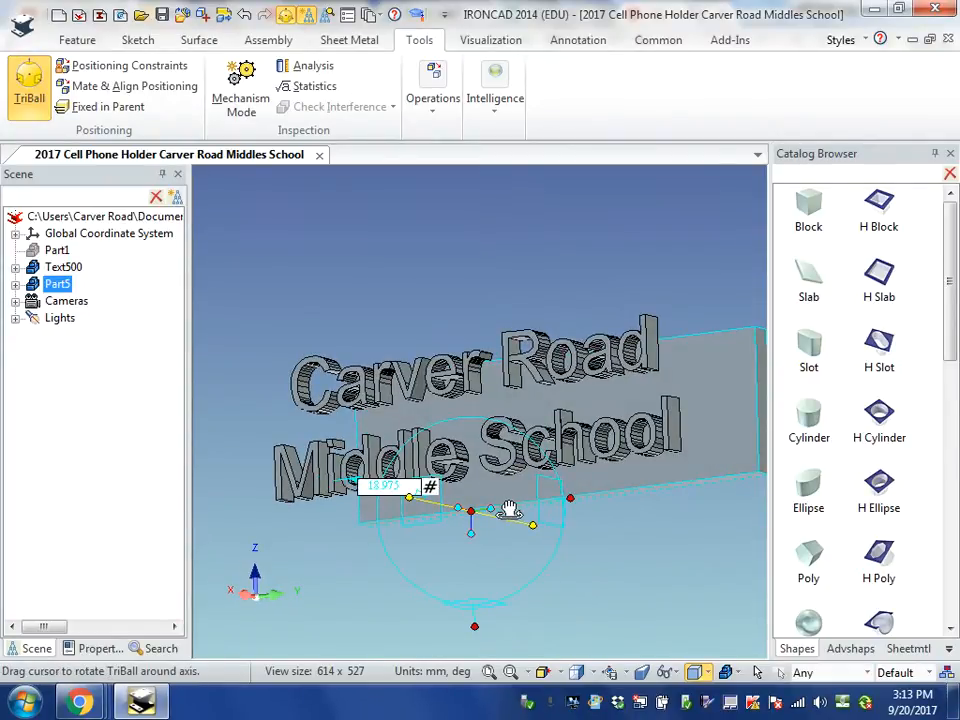
{"action": "left_click_drag", "start_coordinate": [512, 505], "coordinate": [511, 508]}
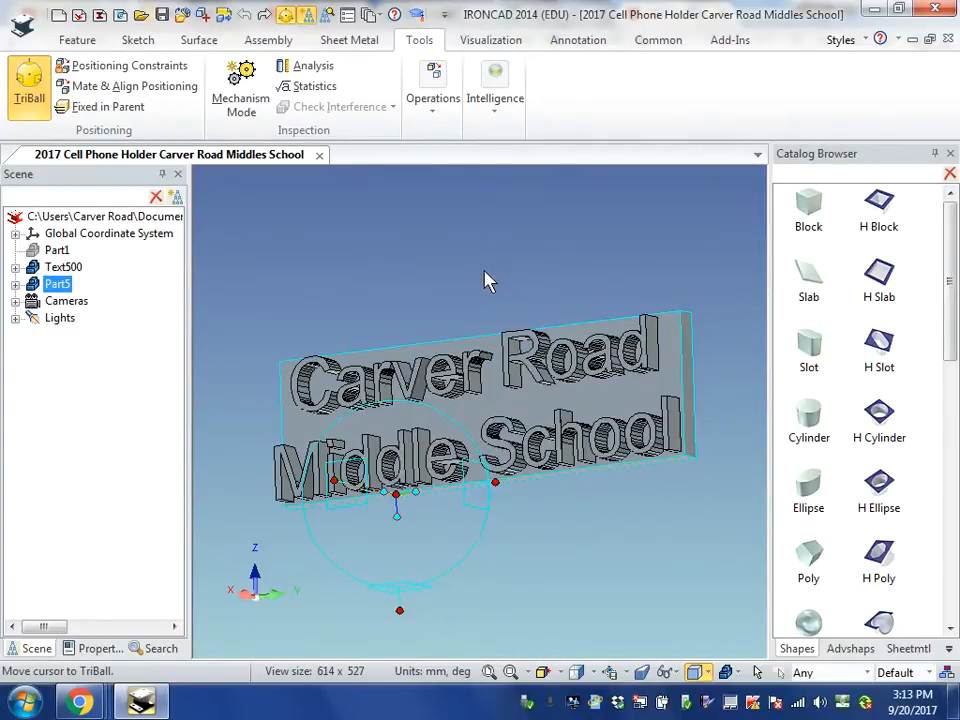
{"action": "key", "text": "F10"}
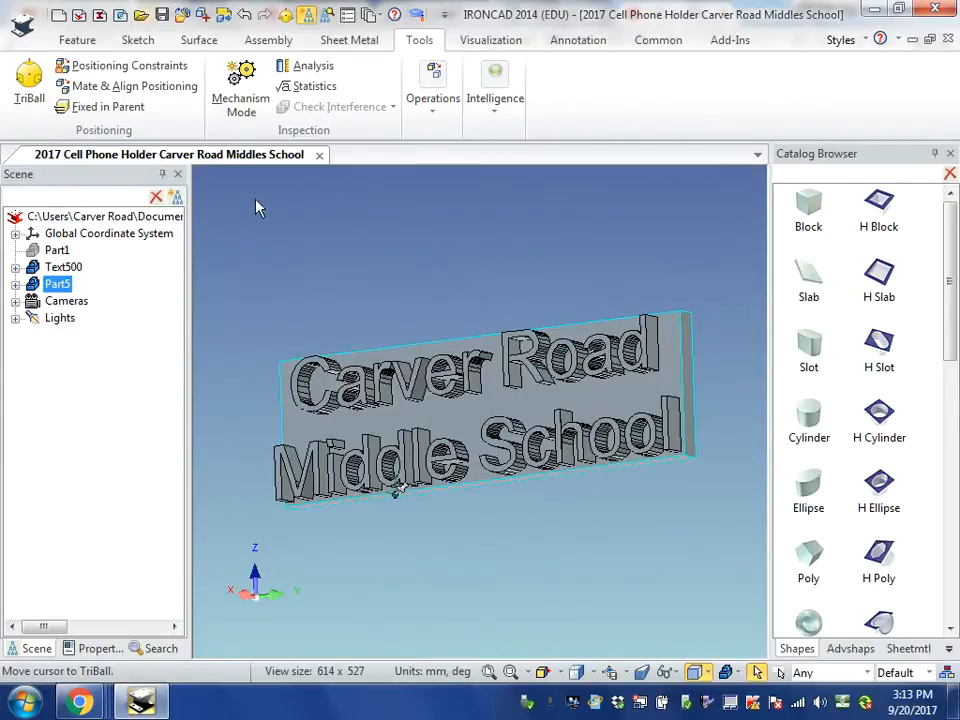
Step: Unite the backing block and the solid "Carver Road Middle School" text into one part with a Boolean union
{"action": "left_click", "coordinate": [630, 397]}
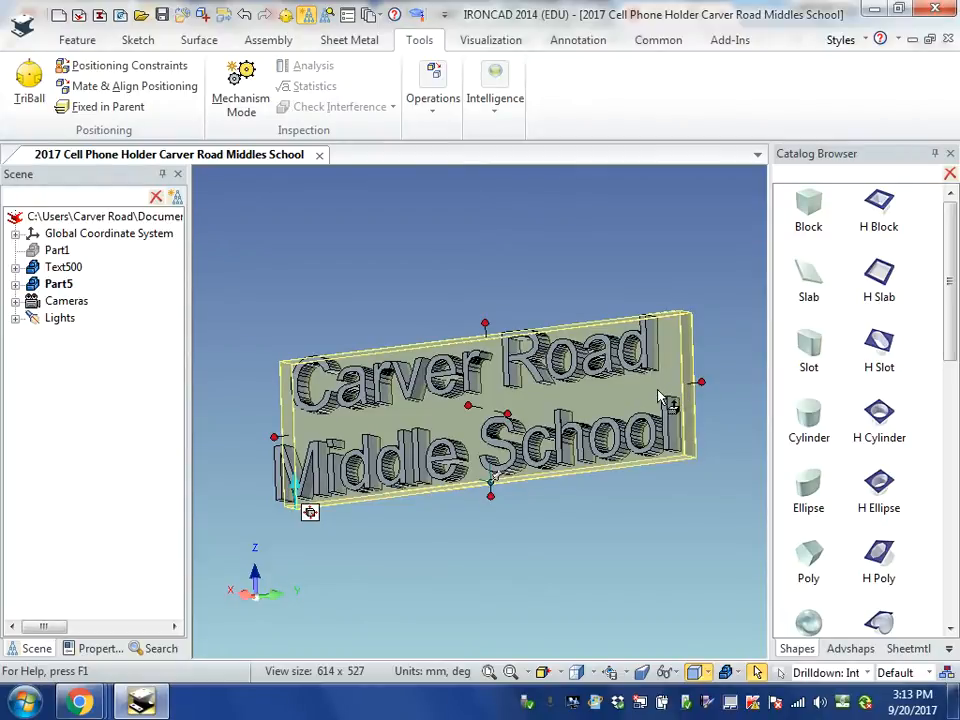
{"action": "left_click", "coordinate": [77, 44]}
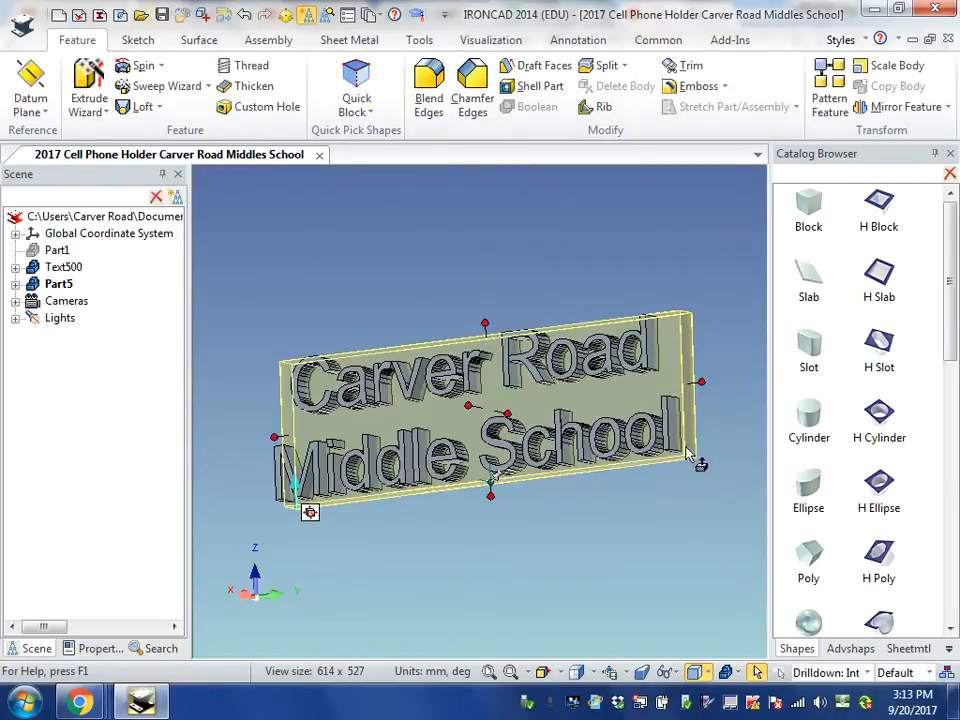
{"action": "left_click", "coordinate": [600, 372]}
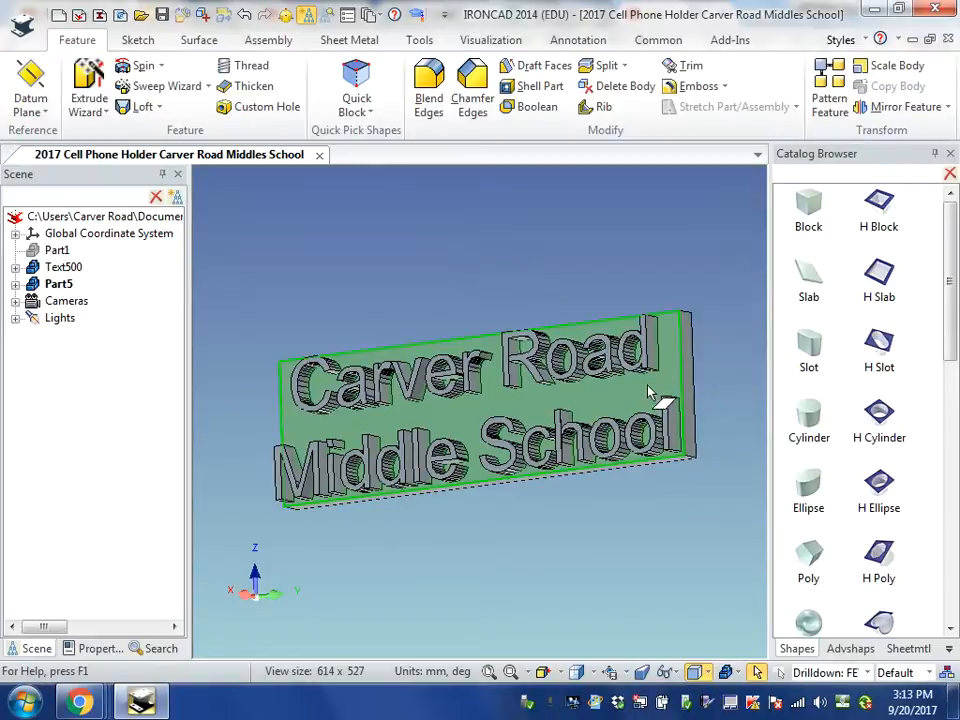
{"action": "left_click", "coordinate": [676, 385]}
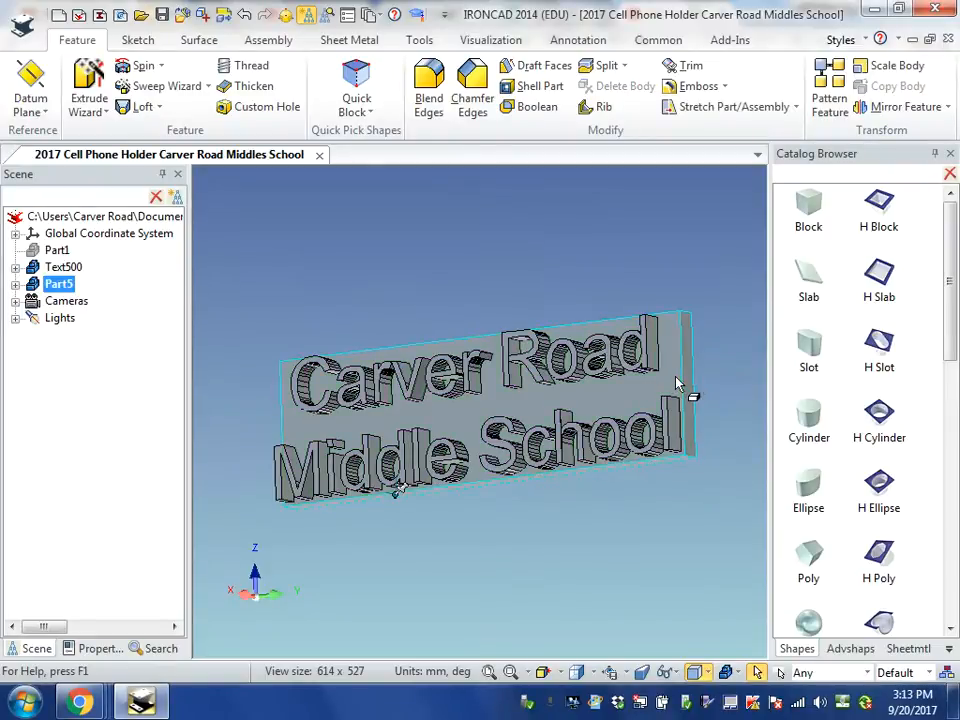
{"action": "left_click", "coordinate": [681, 387]}
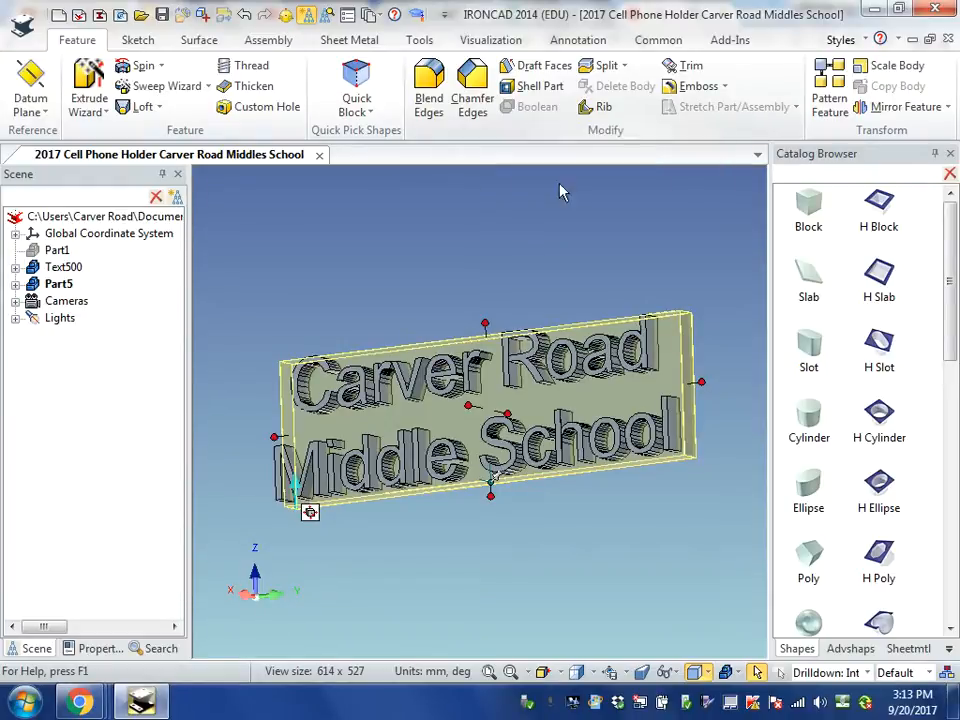
{"action": "left_click", "coordinate": [663, 390]}
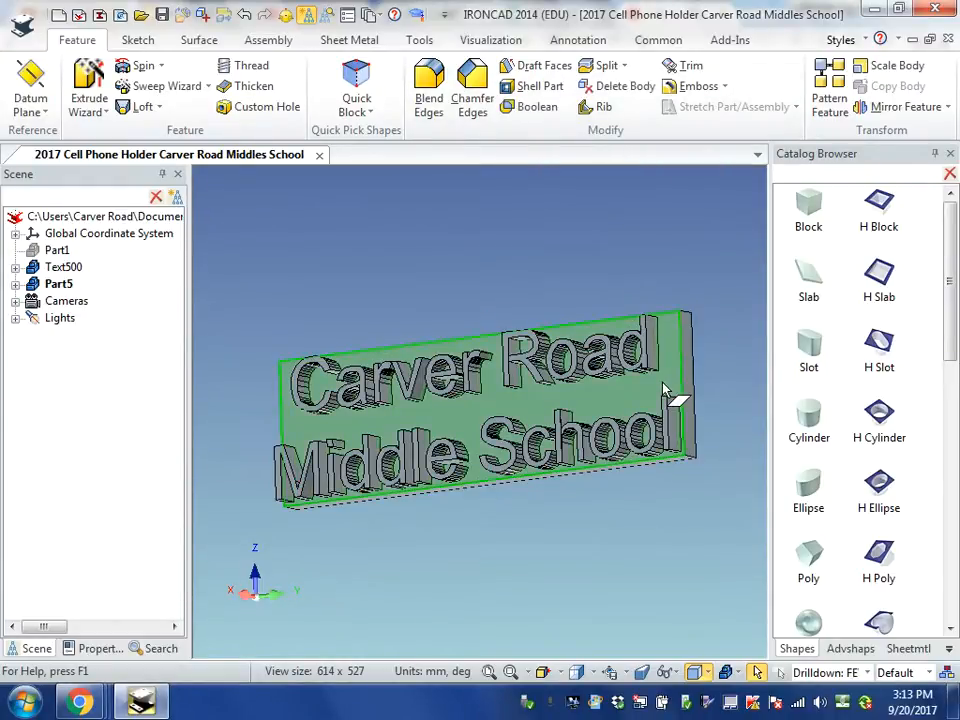
{"action": "left_click", "coordinate": [669, 391]}
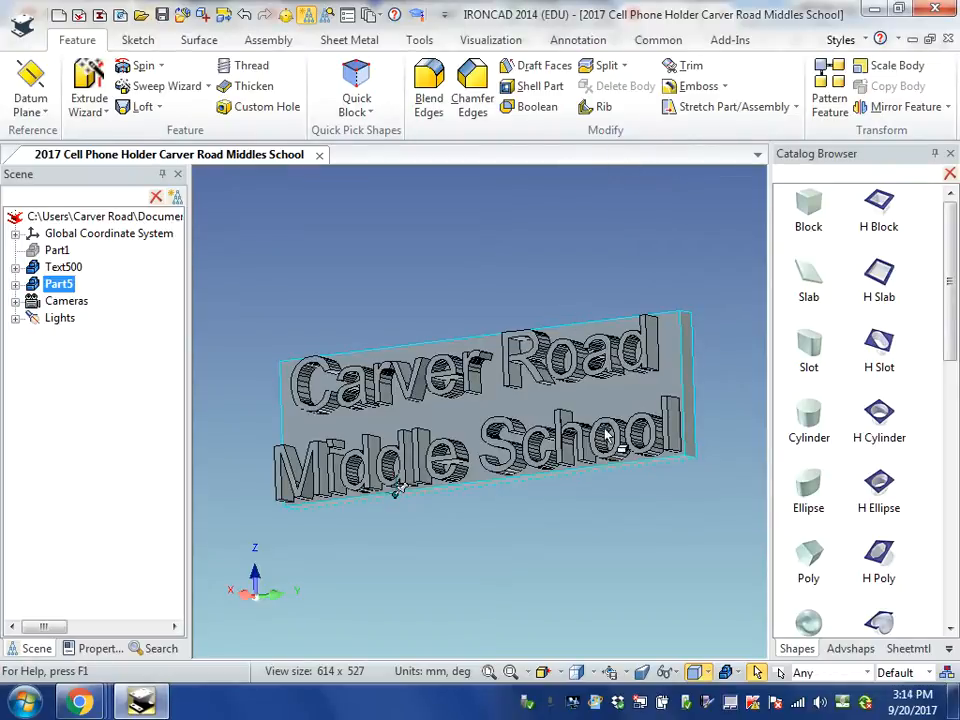
{"action": "left_click", "coordinate": [527, 112]}
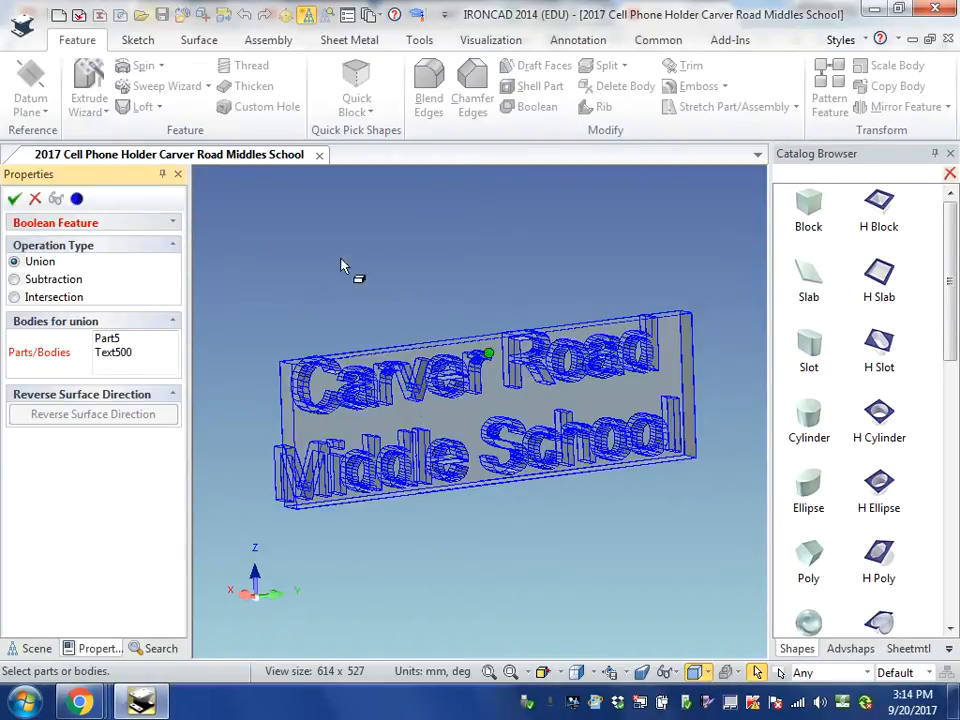
{"action": "left_click", "coordinate": [12, 204]}
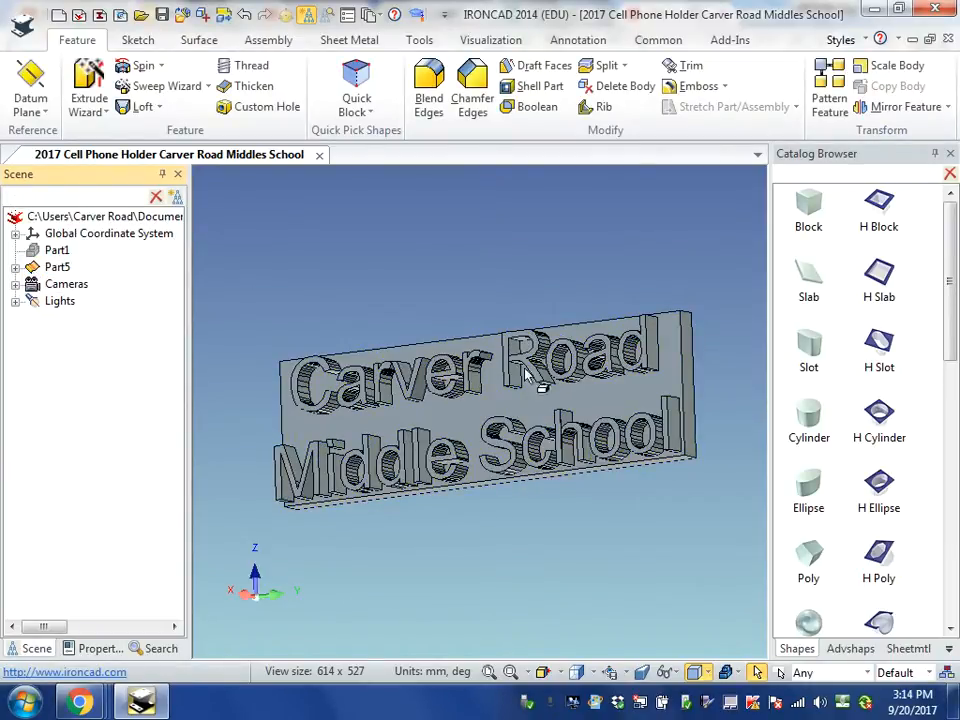
{"action": "middle_click_drag", "start_coordinate": [681, 380], "coordinate": [641, 388]}
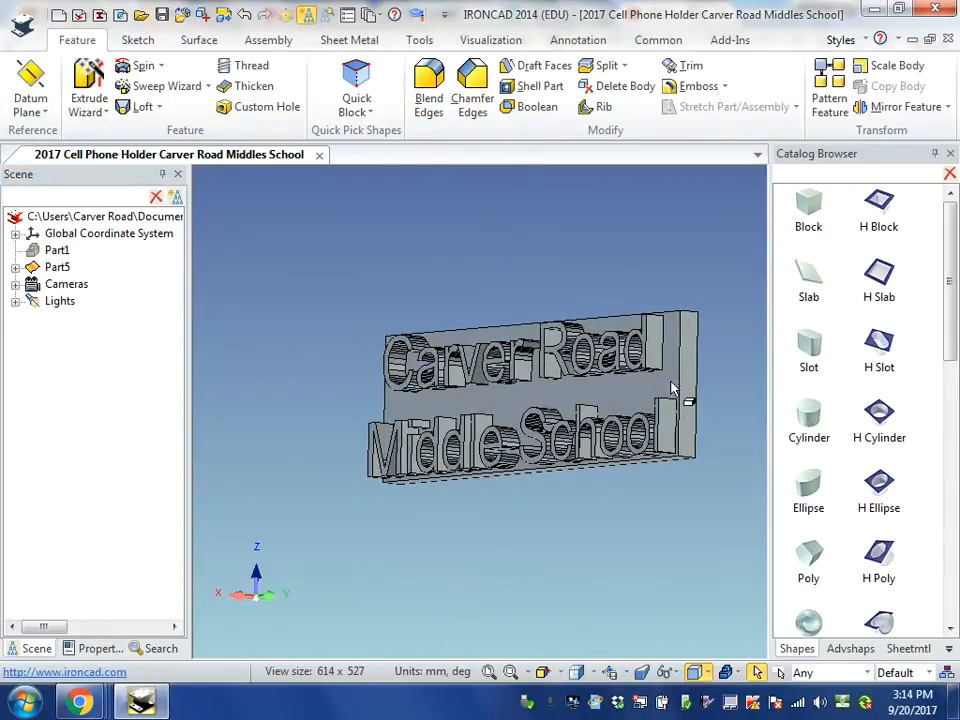
{"action": "left_click", "coordinate": [672, 388]}
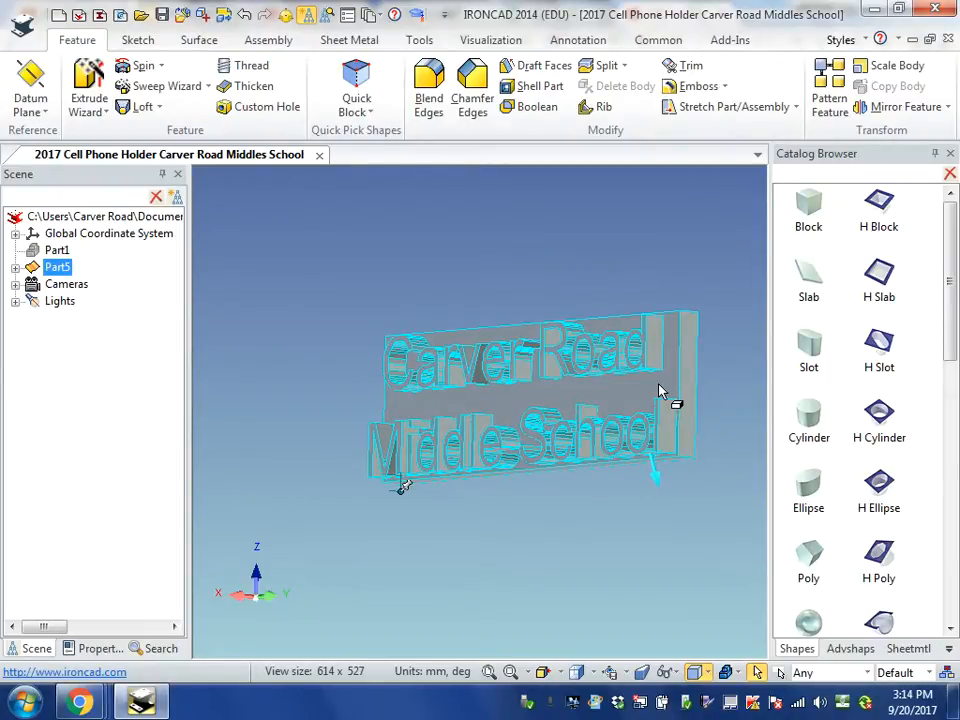
Step: Show all hidden parts so the cell phone holder is displayed together with the text plate
{"action": "right_click", "coordinate": [36, 257]}
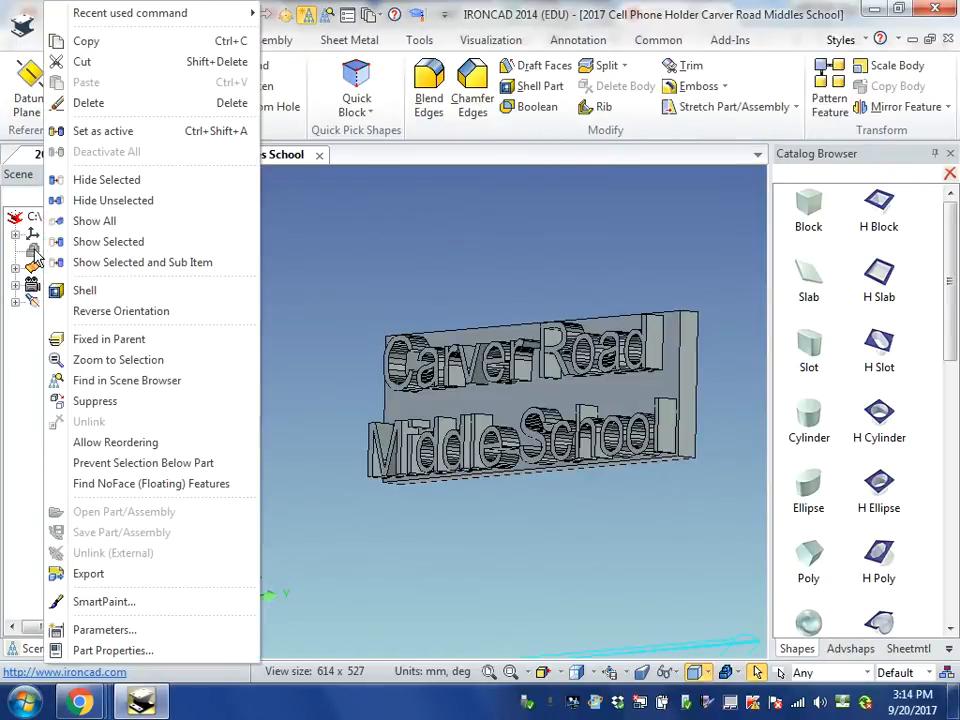
{"action": "left_click", "coordinate": [105, 220]}
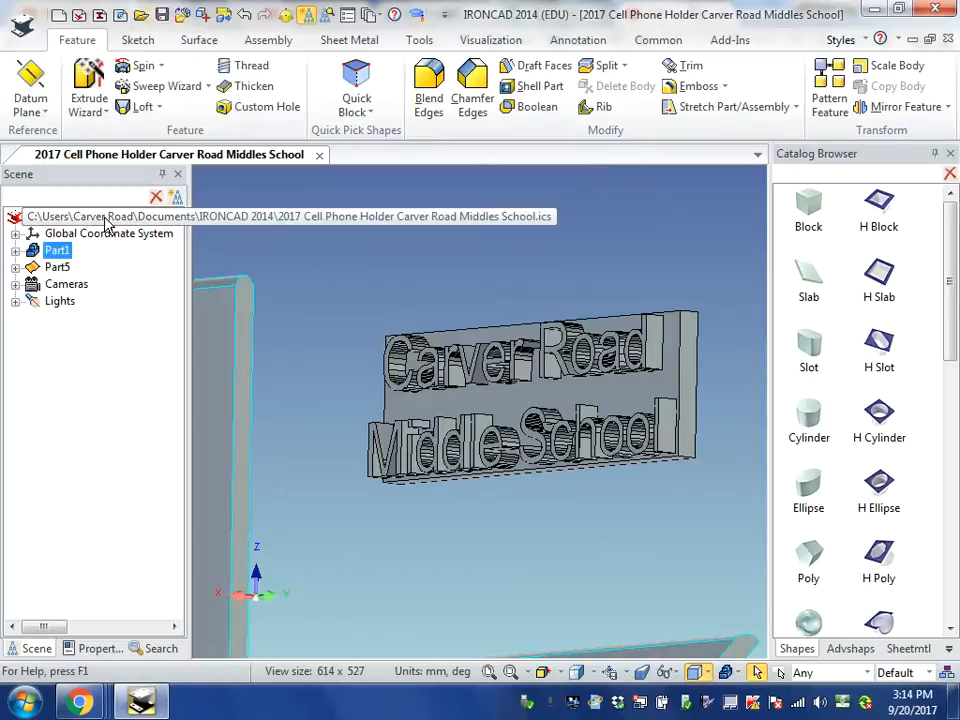
{"action": "scroll", "coordinate": [372, 515], "scroll_direction": "down", "scroll_amount": 5}
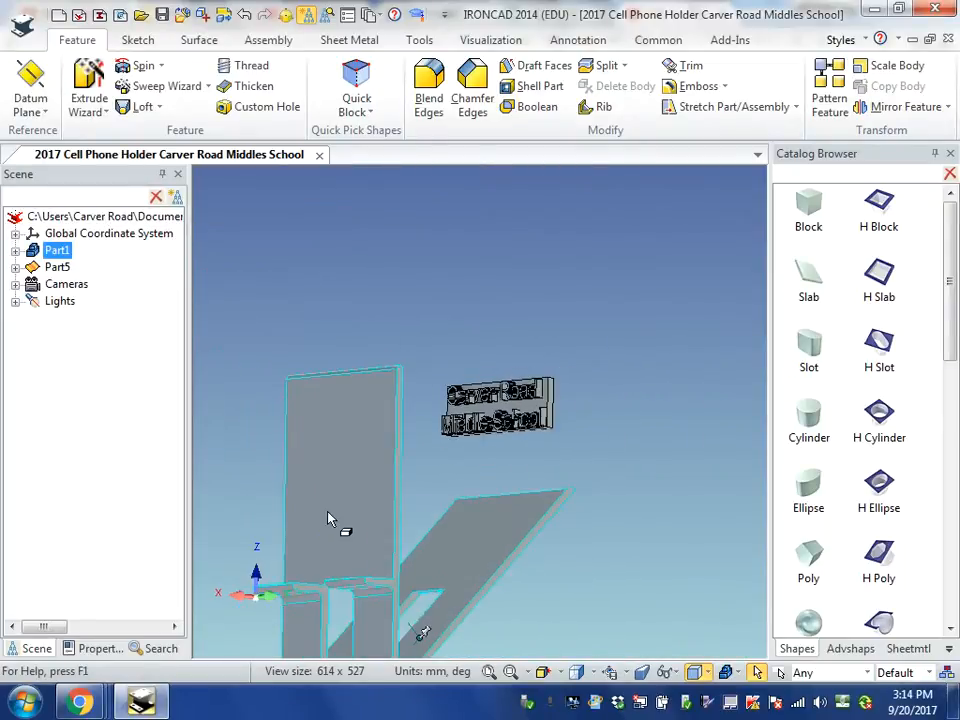
{"action": "scroll", "coordinate": [214, 512], "scroll_direction": "down", "scroll_amount": 2}
{"action": "scroll", "coordinate": [405, 458], "scroll_direction": "up", "scroll_amount": 1}
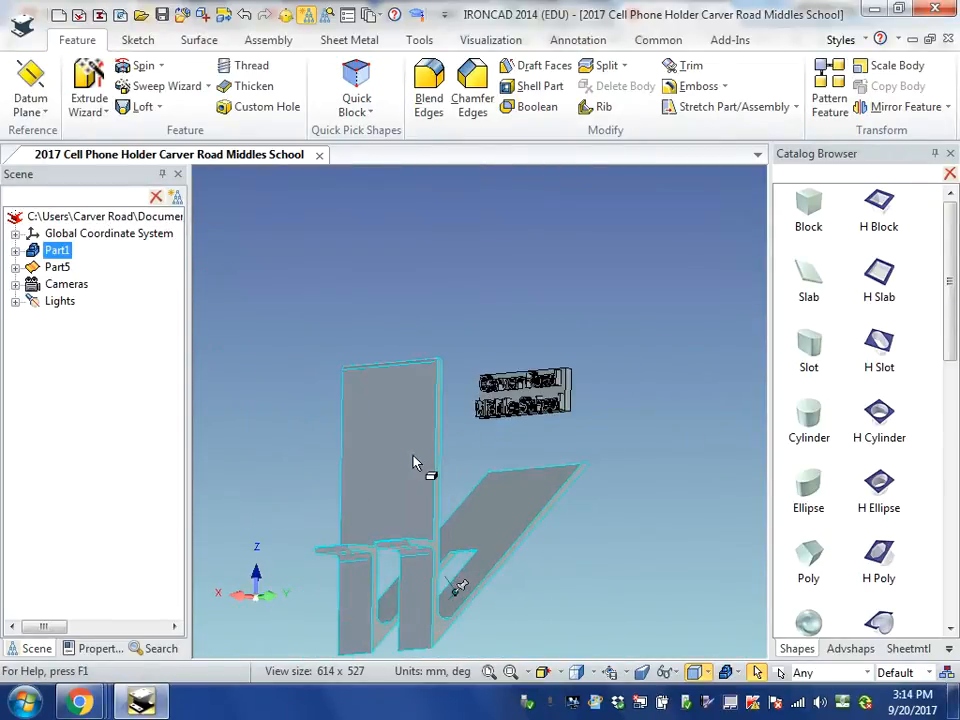
{"action": "scroll", "coordinate": [415, 463], "scroll_direction": "up", "scroll_amount": 1}
{"action": "scroll", "coordinate": [574, 396], "scroll_direction": "up", "scroll_amount": 1}
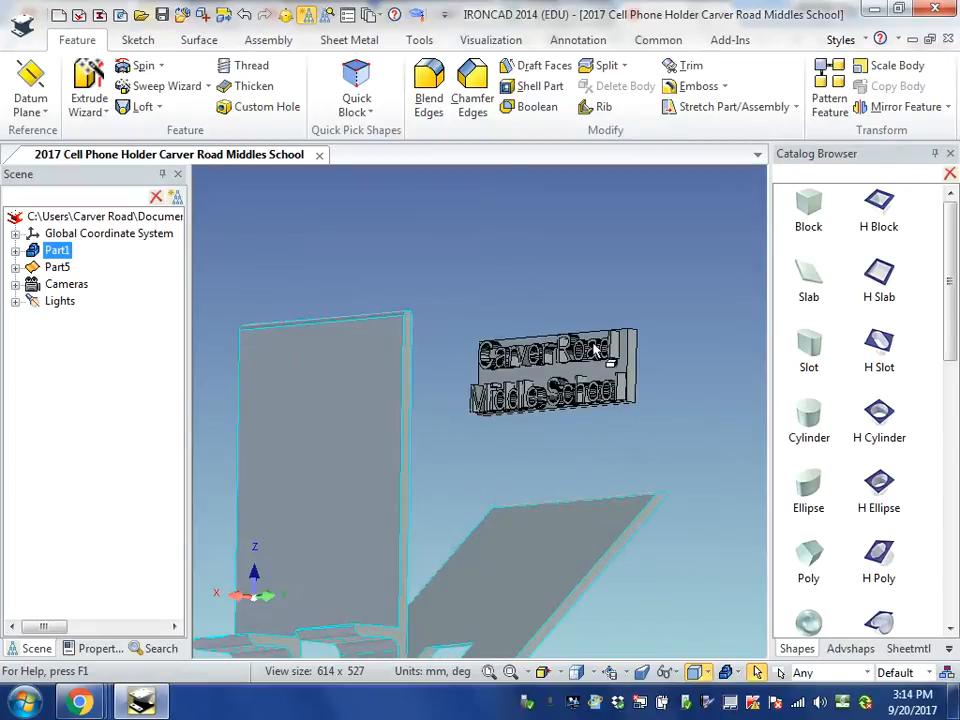
Step: Reposition only the text plate's TriBall to the midpoint of the backing block's upper edge
{"action": "left_click", "coordinate": [613, 376]}
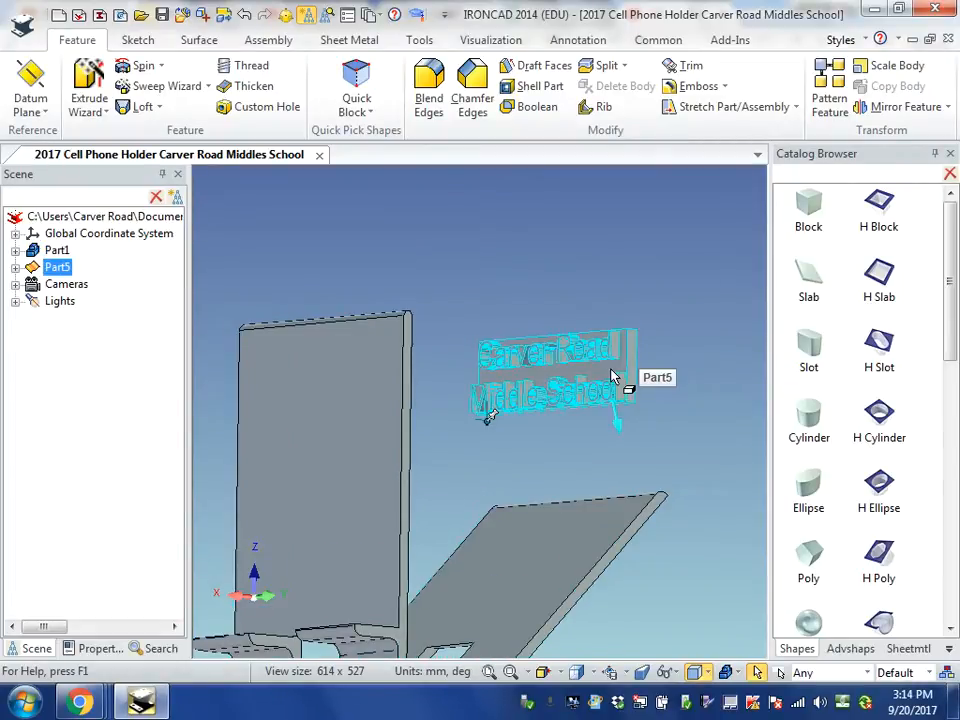
{"action": "scroll", "coordinate": [572, 380], "scroll_direction": "up", "scroll_amount": 1}
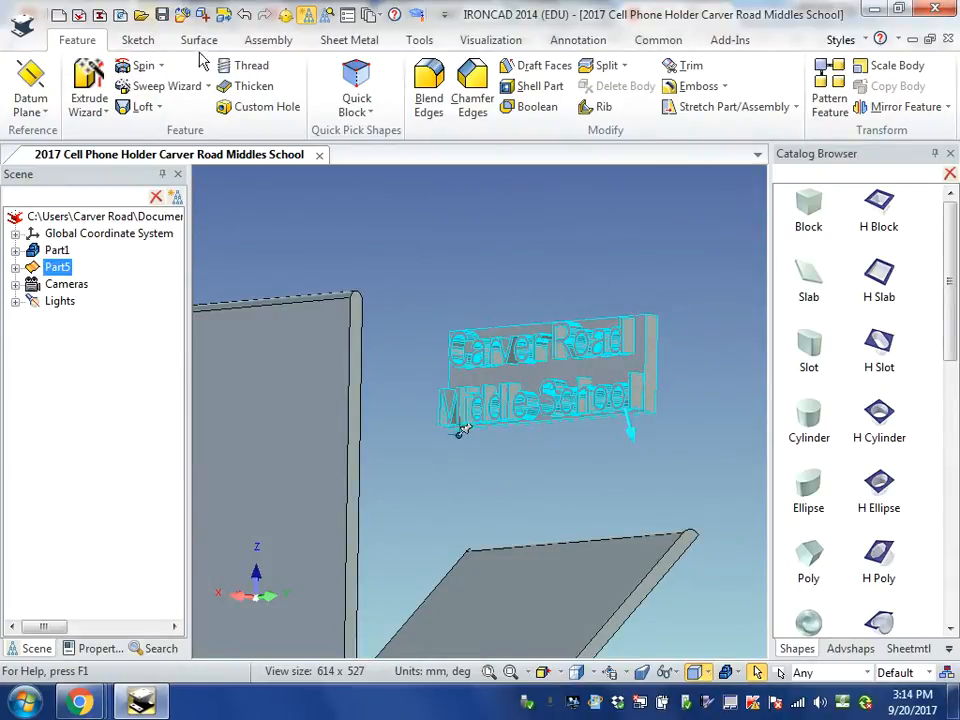
{"action": "left_click", "coordinate": [285, 17]}
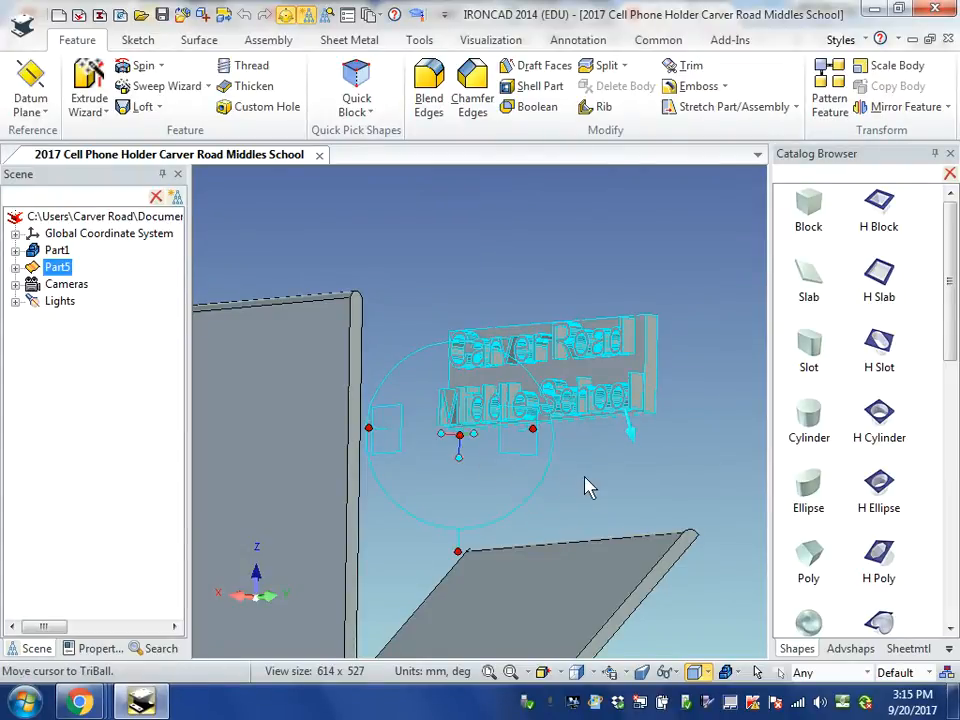
{"action": "mouse_move", "coordinate": [590, 478]}
{"action": "middle_mouse_down"}
{"action": "mouse_move", "coordinate": [514, 491]}
{"action": "mouse_move", "coordinate": [596, 493]}
{"action": "middle_mouse_up"}
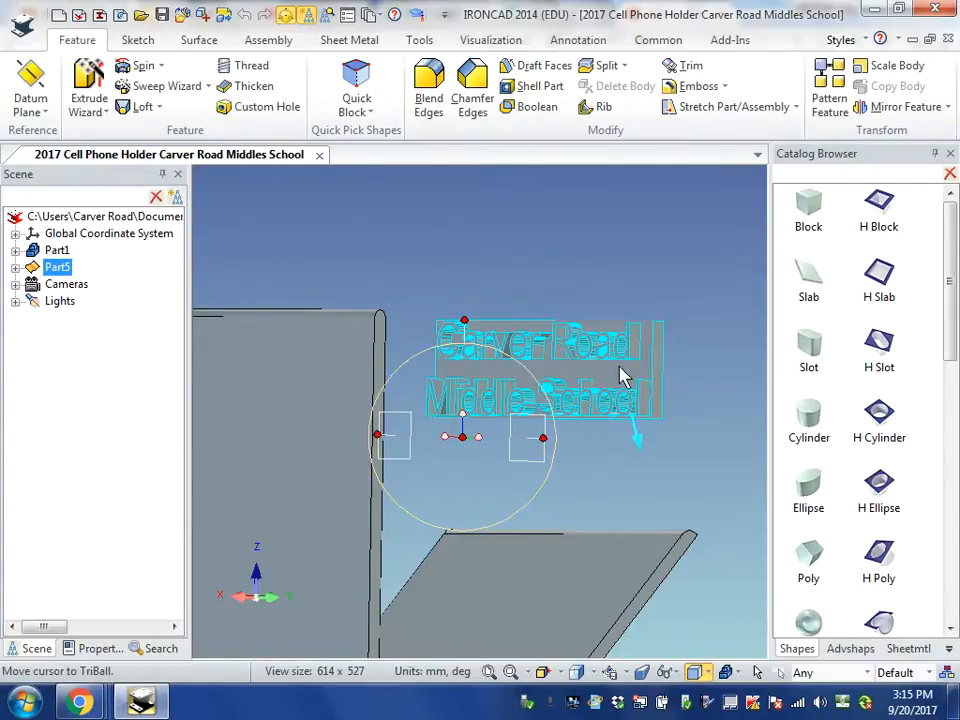
{"action": "right_click", "coordinate": [465, 435]}
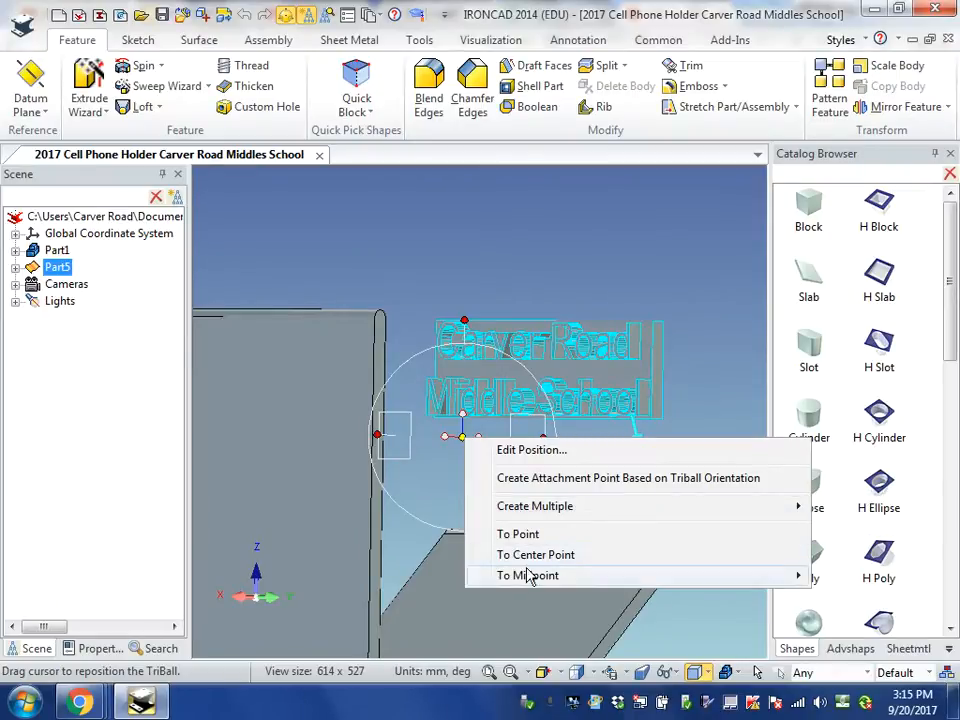
{"action": "mouse_move", "coordinate": [527, 578]}
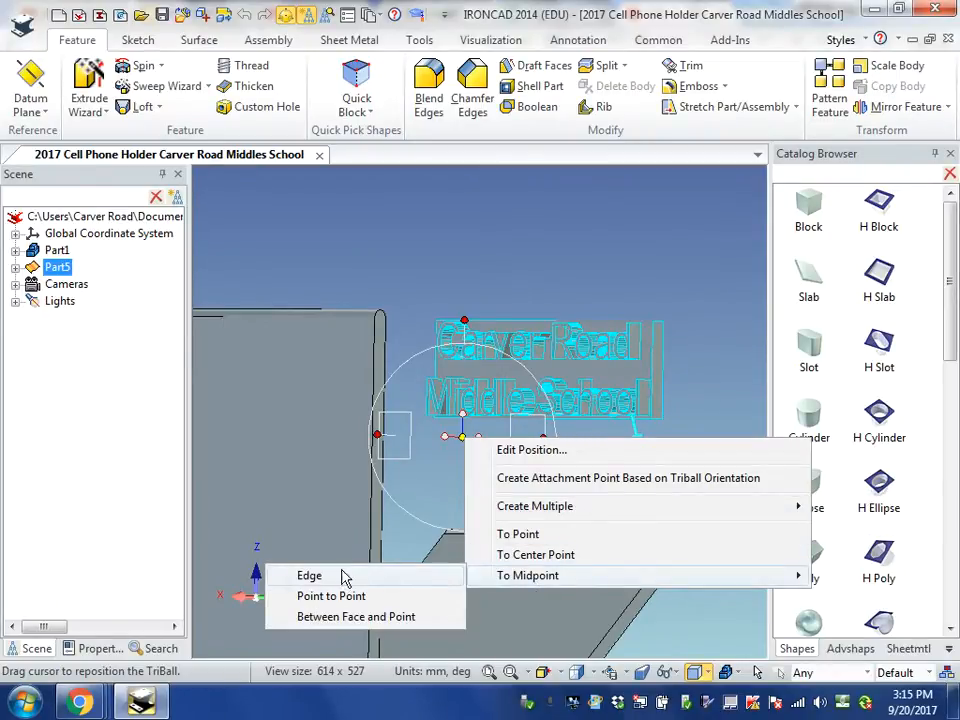
{"action": "left_click", "coordinate": [309, 577]}
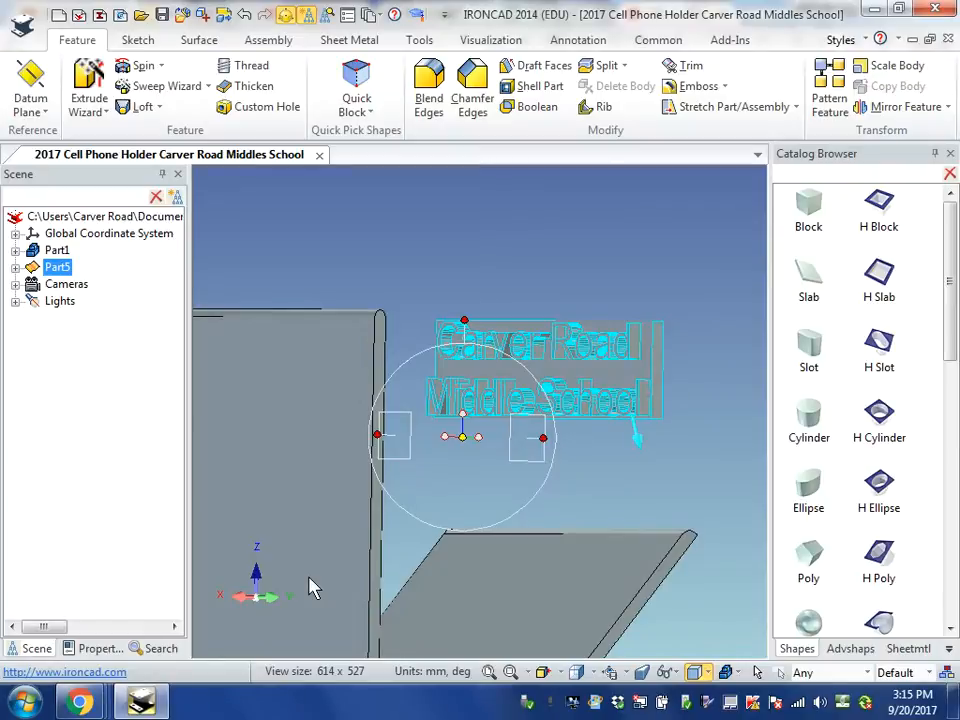
{"action": "left_click", "coordinate": [537, 322]}
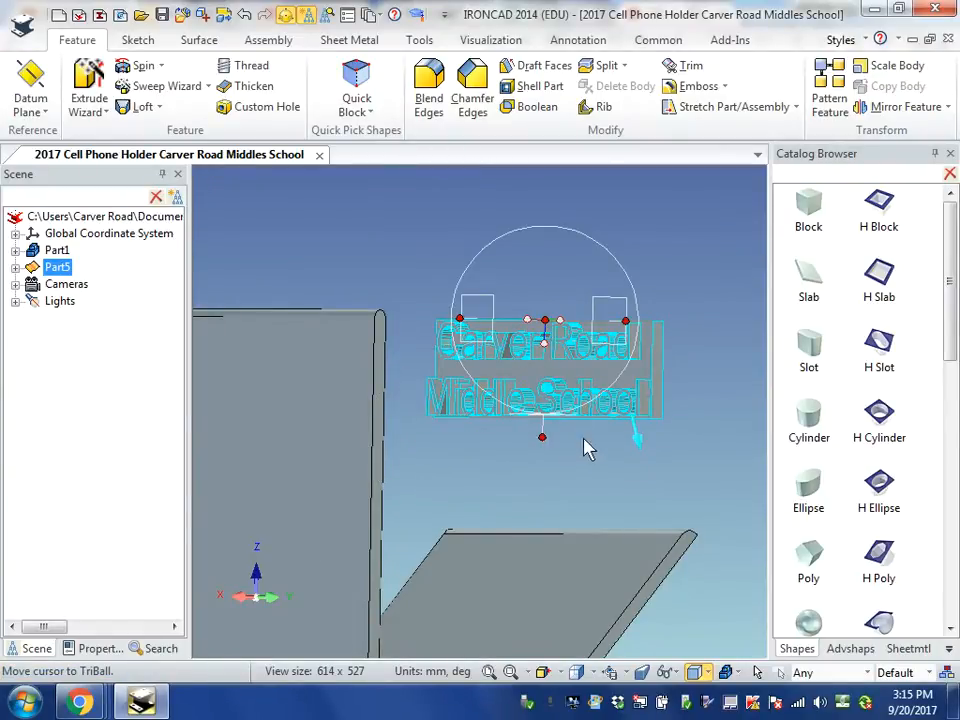
Step: Move the text plate with the TriBall to the midpoint of the front upper edge of the holder's backrest
{"action": "middle_click_drag", "start_coordinate": [609, 501], "coordinate": [648, 515]}
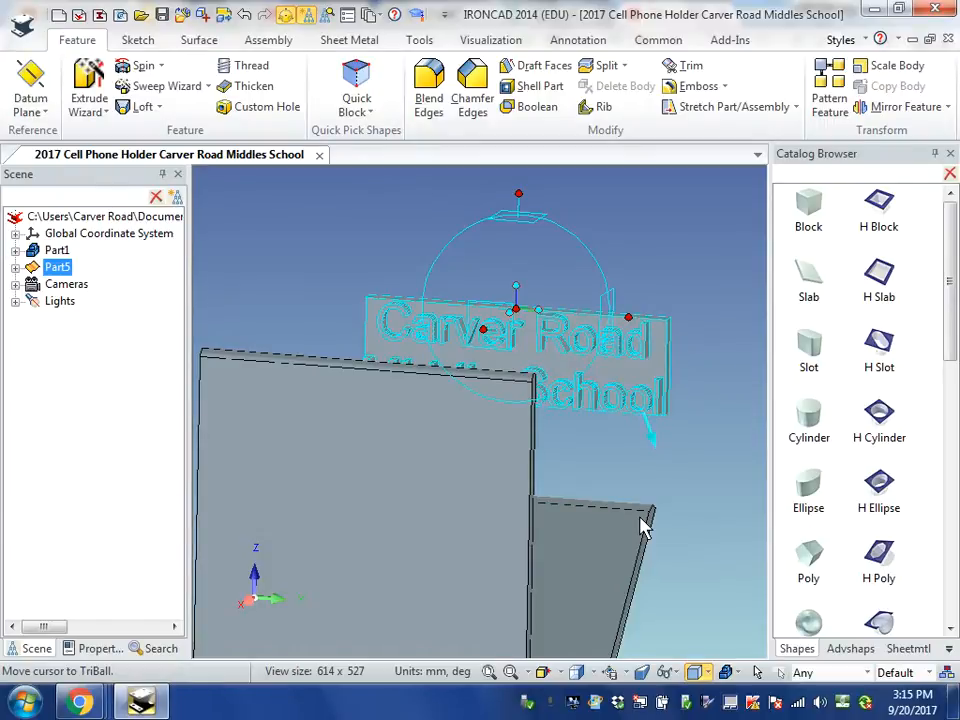
{"action": "right_click", "coordinate": [517, 311]}
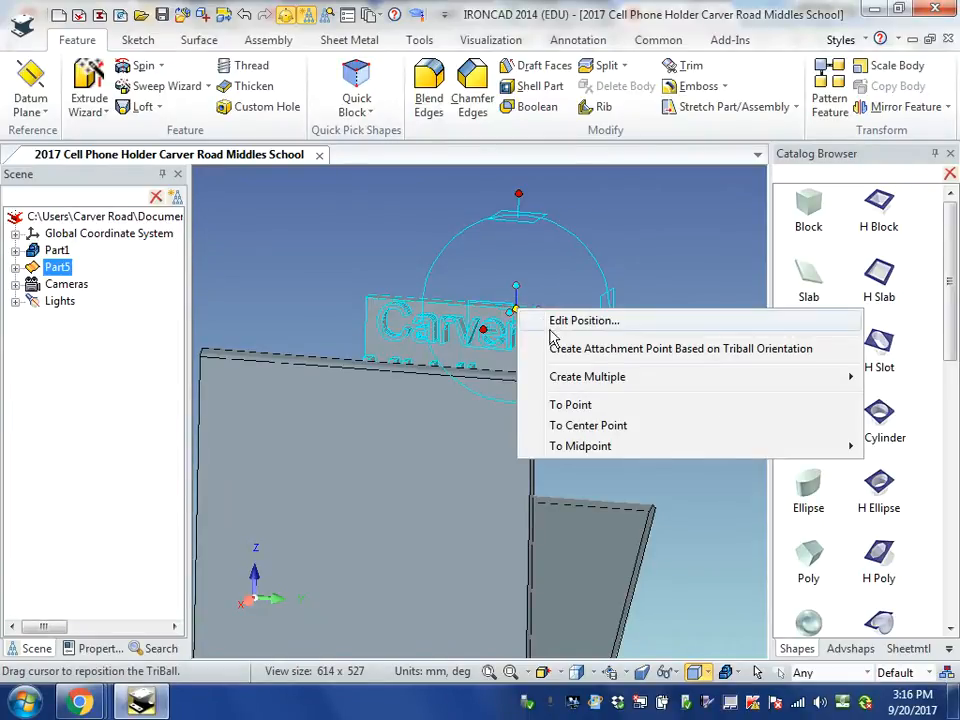
{"action": "mouse_move", "coordinate": [571, 453]}
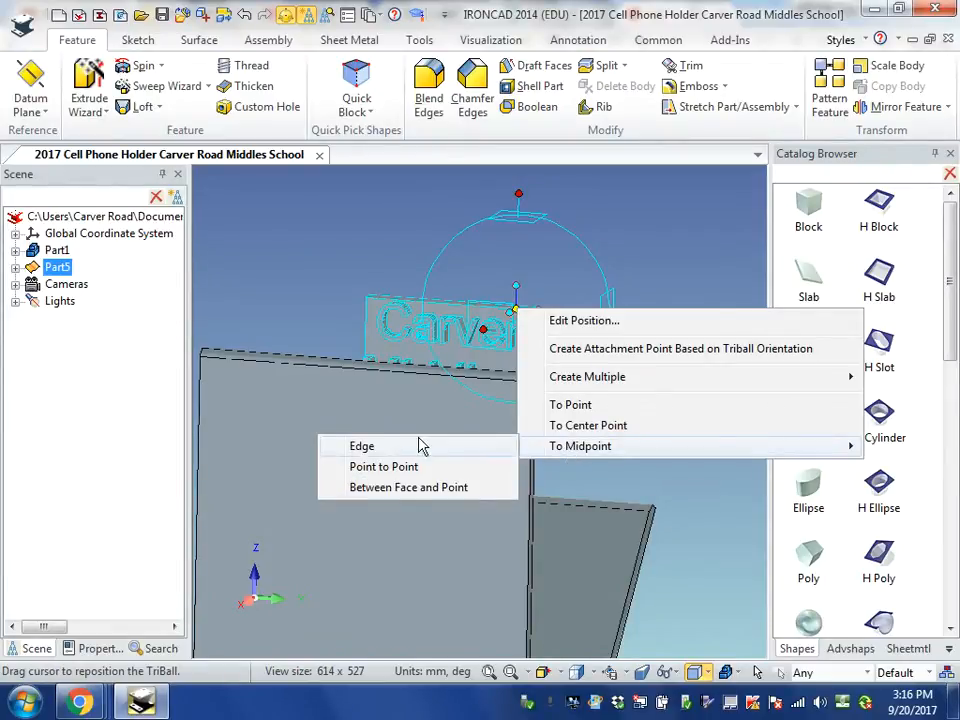
{"action": "left_click", "coordinate": [362, 448]}
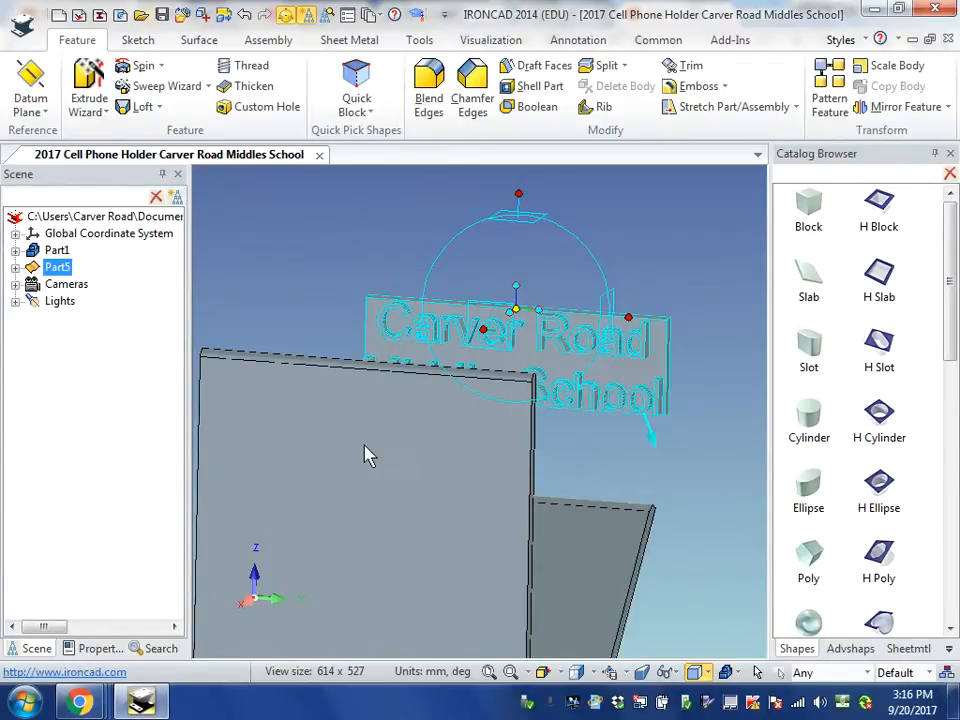
{"action": "left_click", "coordinate": [350, 378]}
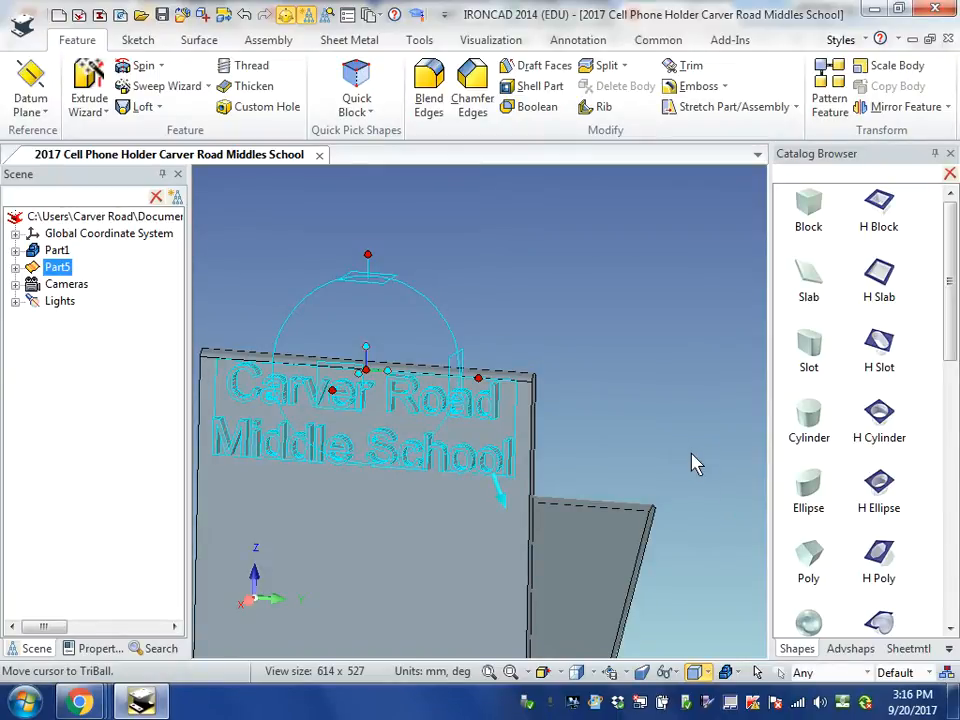
Step: Slide the "Carver Road Middle School" text plate 40 mm down along the backrest with the TriBall
{"action": "middle_click_drag", "start_coordinate": [692, 463], "coordinate": [700, 435]}
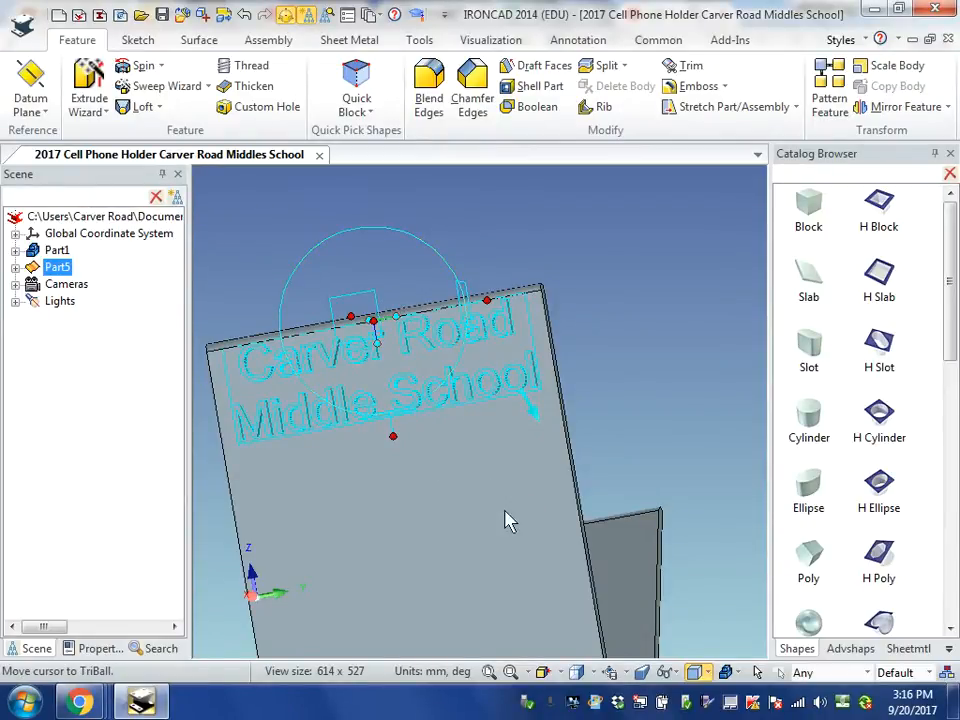
{"action": "scroll", "coordinate": [390, 566], "scroll_direction": "up", "scroll_amount": 2}
{"action": "scroll", "coordinate": [469, 521], "scroll_direction": "down", "scroll_amount": 5}
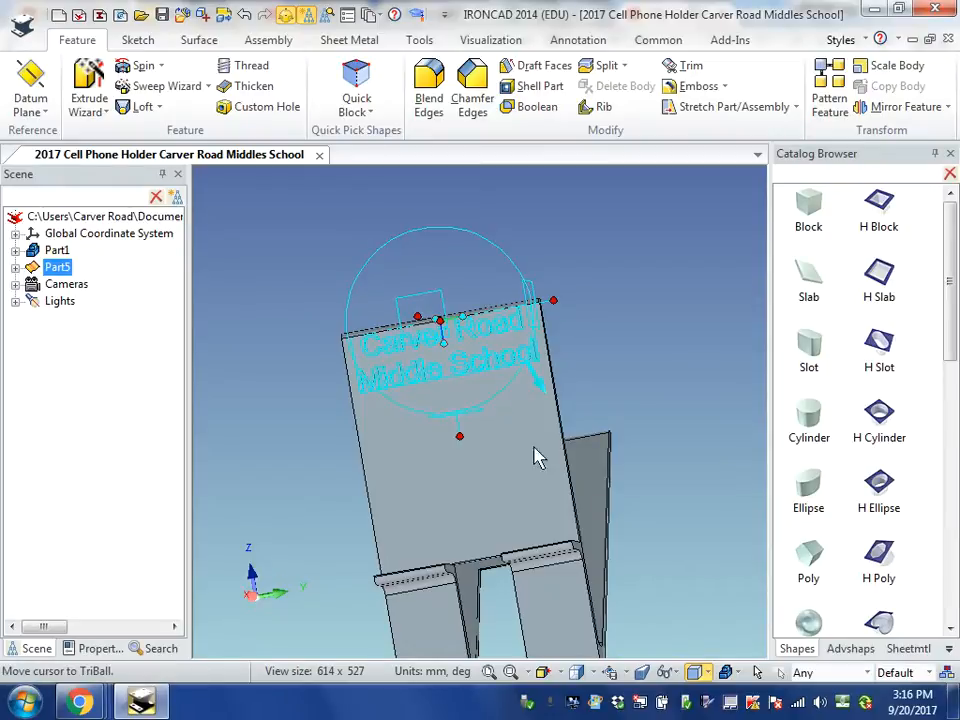
{"action": "middle_click_drag", "start_coordinate": [609, 516], "coordinate": [499, 536]}
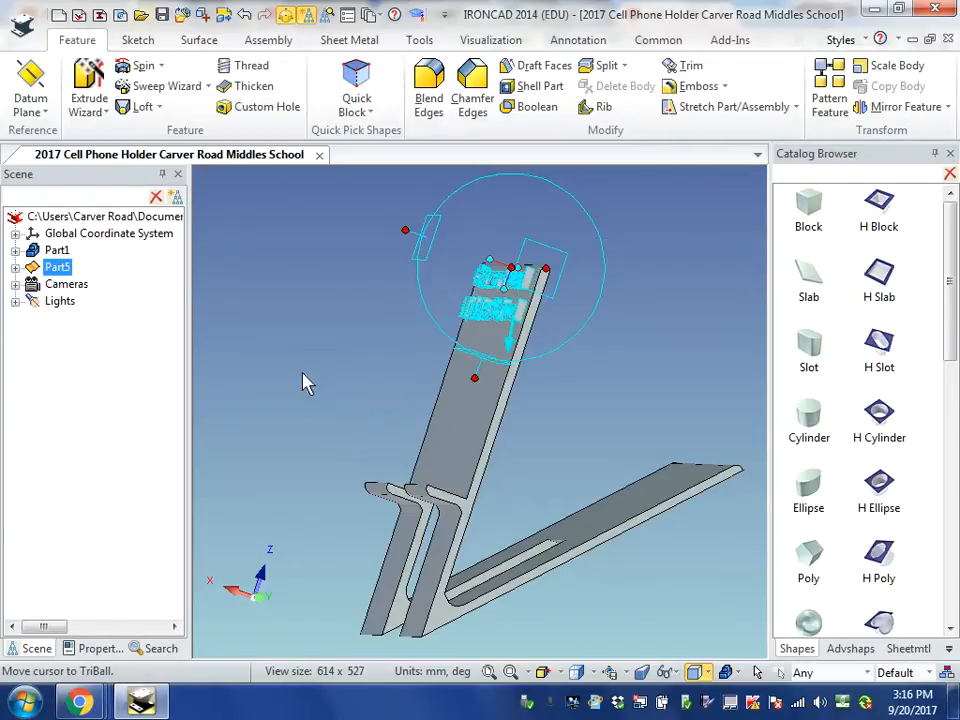
{"action": "middle_click_drag", "start_coordinate": [306, 384], "coordinate": [386, 415]}
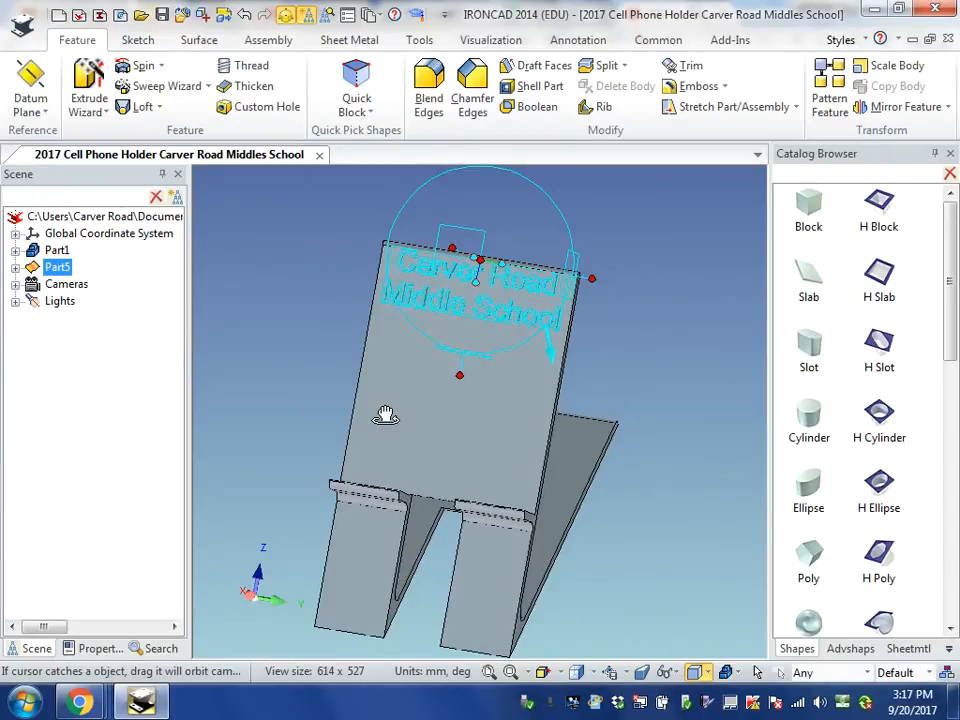
{"action": "left_click", "coordinate": [463, 374]}
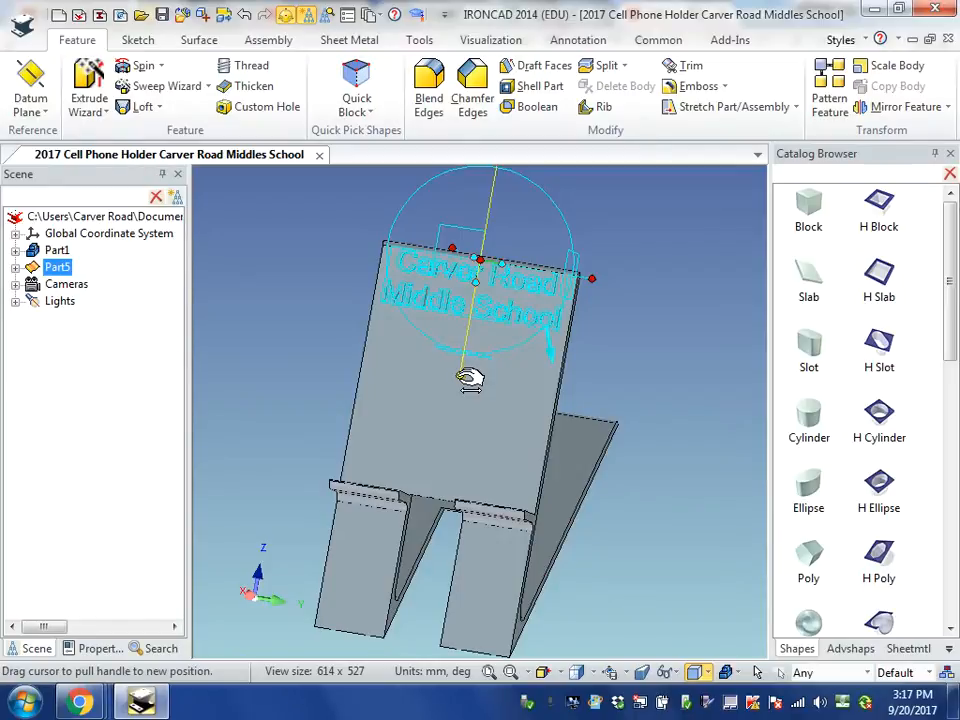
{"action": "left_click_drag", "start_coordinate": [470, 380], "coordinate": [445, 457]}
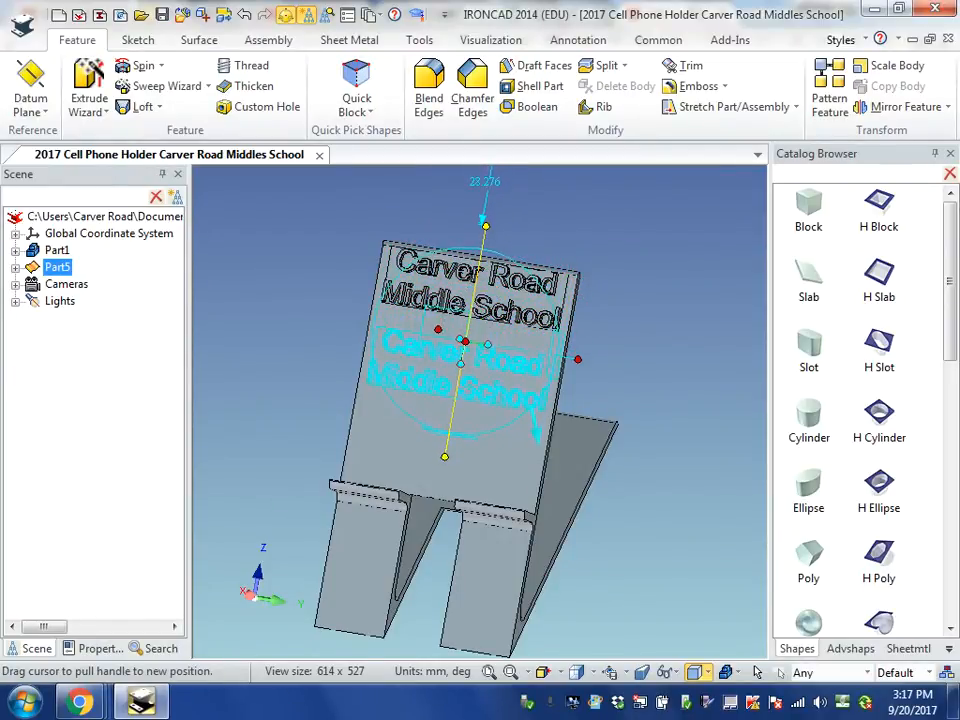
{"action": "left_click", "coordinate": [485, 182]}
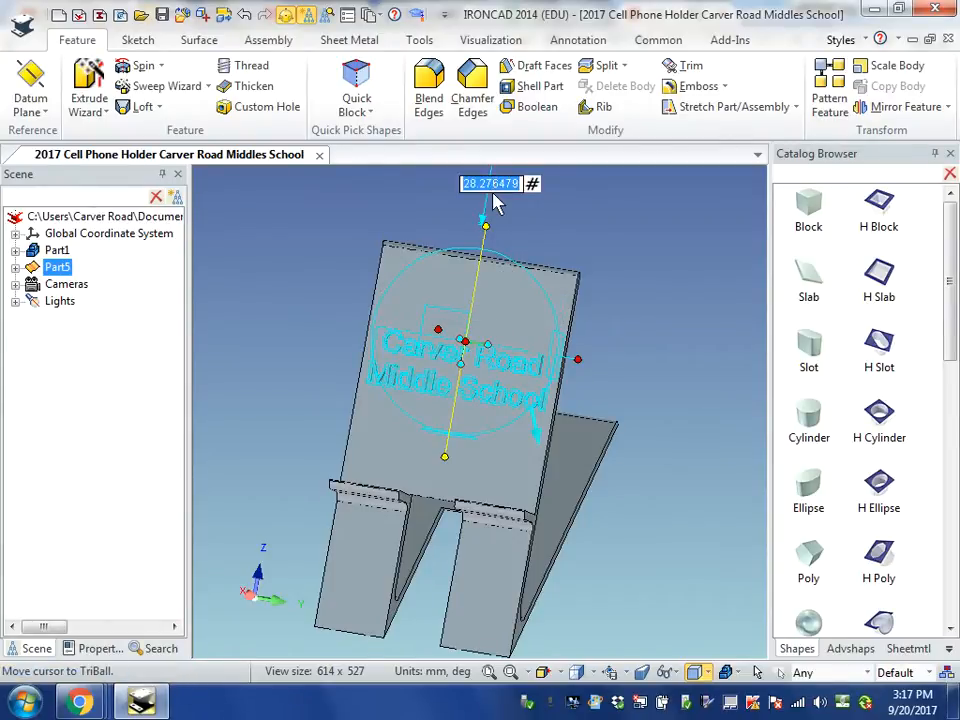
{"action": "type", "text": "40"}
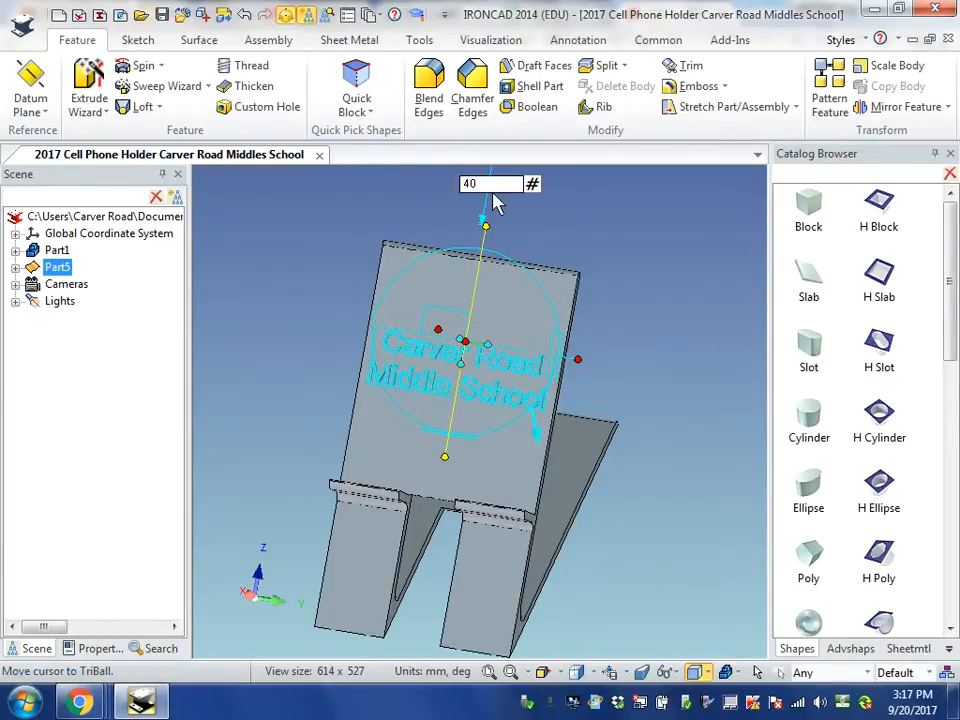
{"action": "key", "text": "Return"}
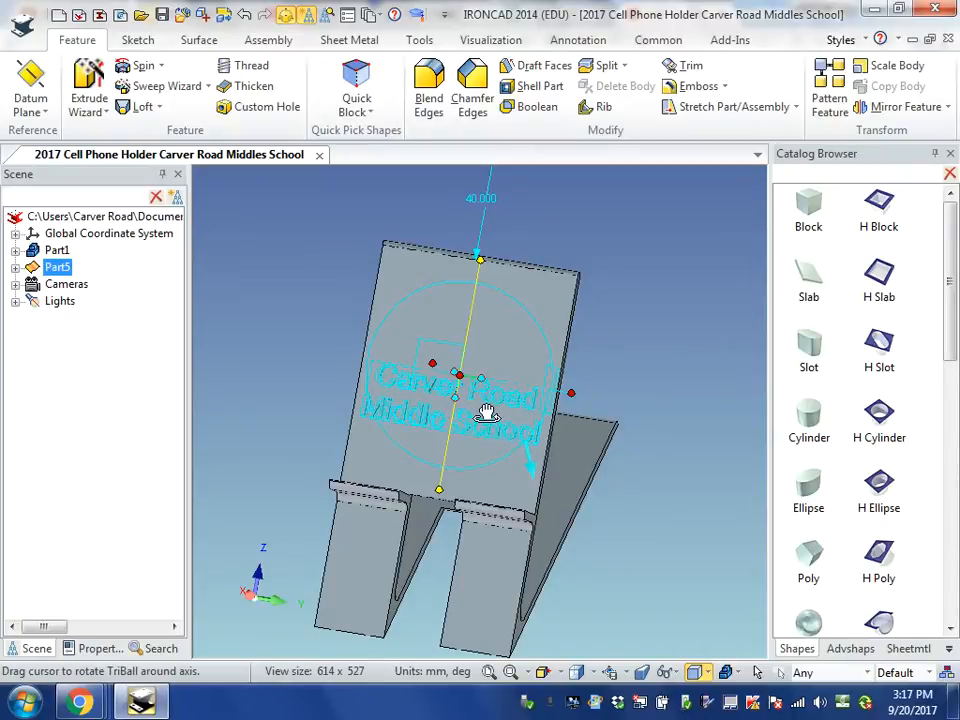
Step: Check the length, width and height of the text plate's backing block in its sizebox
{"action": "left_click", "coordinate": [15, 268]}
{"action": "left_click", "coordinate": [76, 285]}
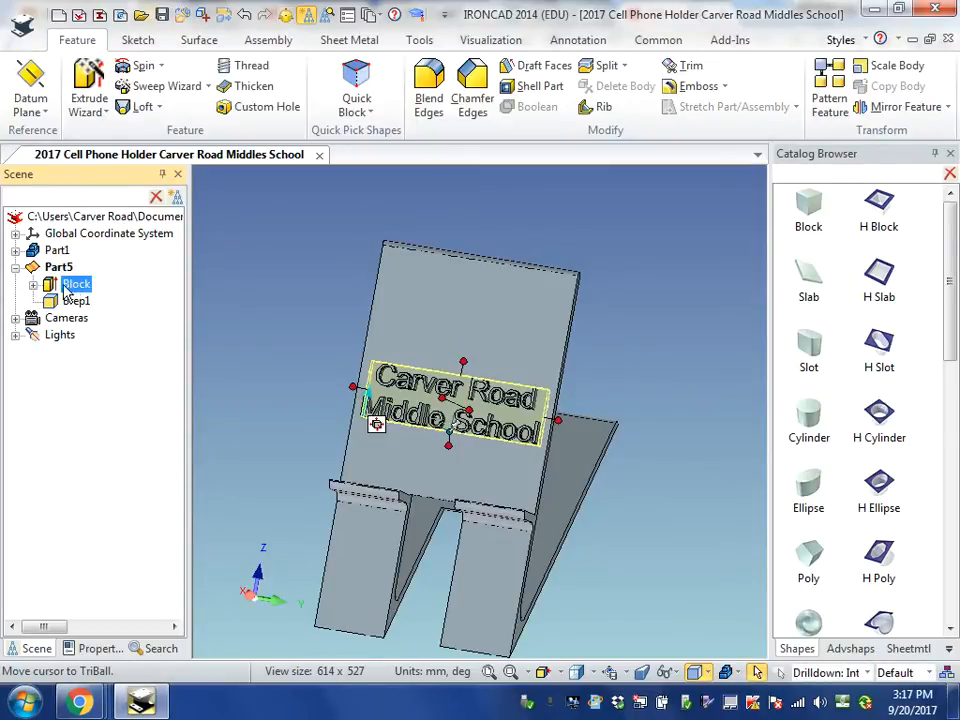
{"action": "left_click", "coordinate": [33, 285]}
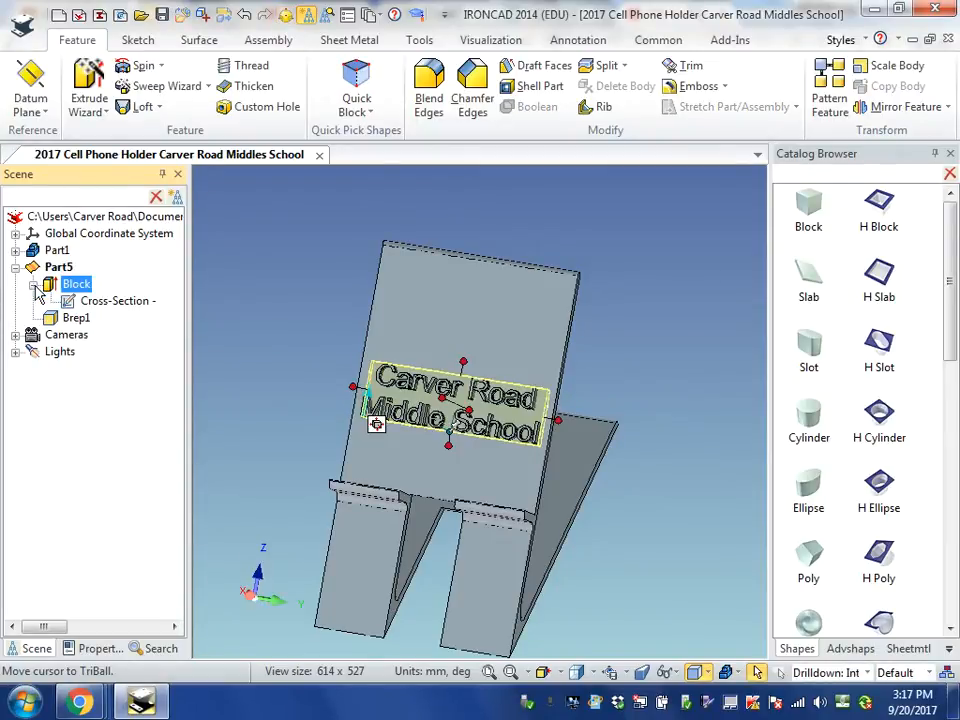
{"action": "right_click", "coordinate": [463, 364]}
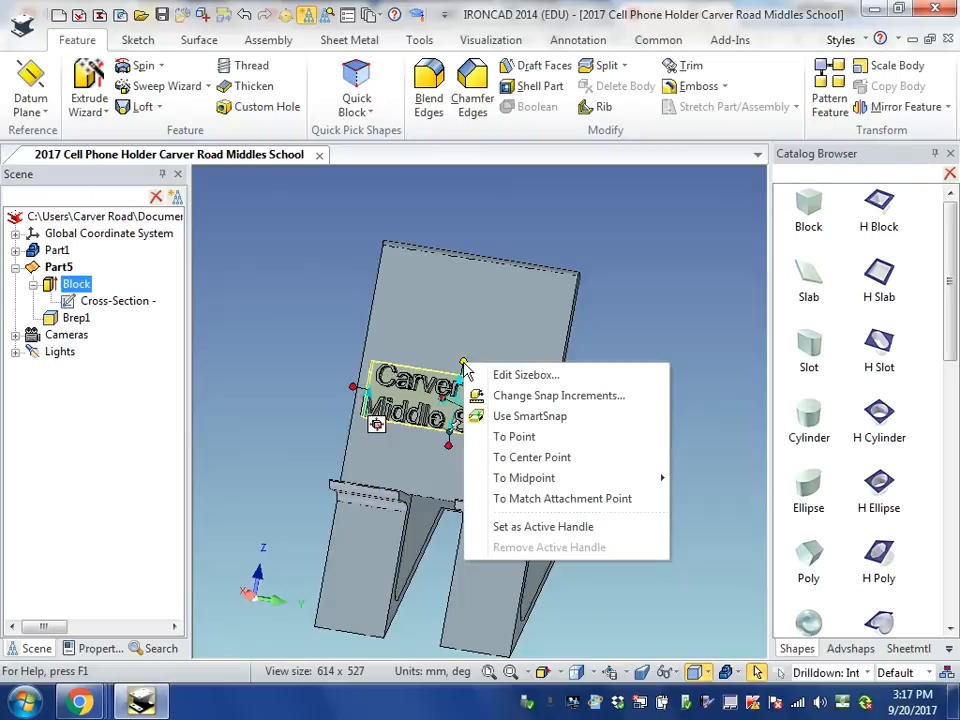
{"action": "left_click", "coordinate": [518, 376]}
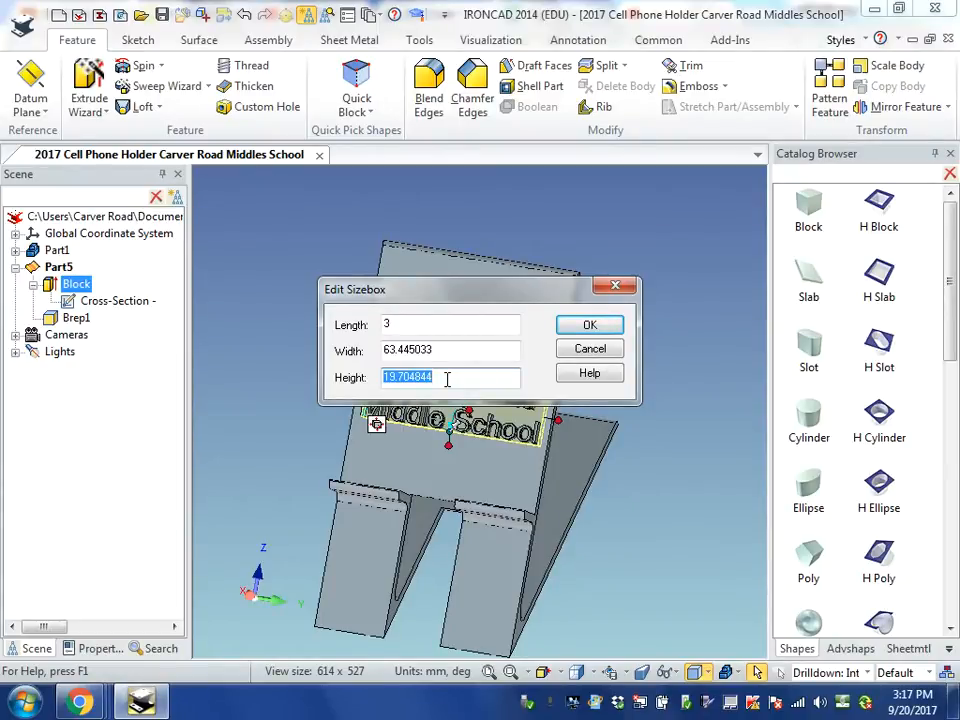
{"action": "left_click", "coordinate": [592, 327]}
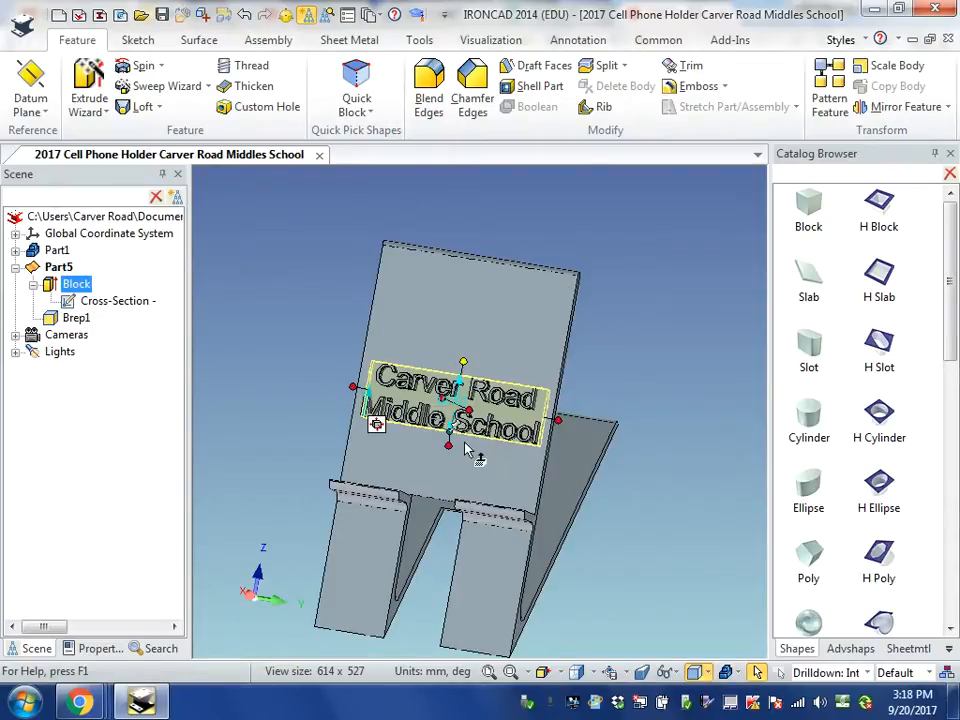
Step: Undo the text plate's moves on the backrest, back to its earlier position beside and behind the backrest
{"action": "left_click_drag", "start_coordinate": [465, 450], "coordinate": [479, 465]}
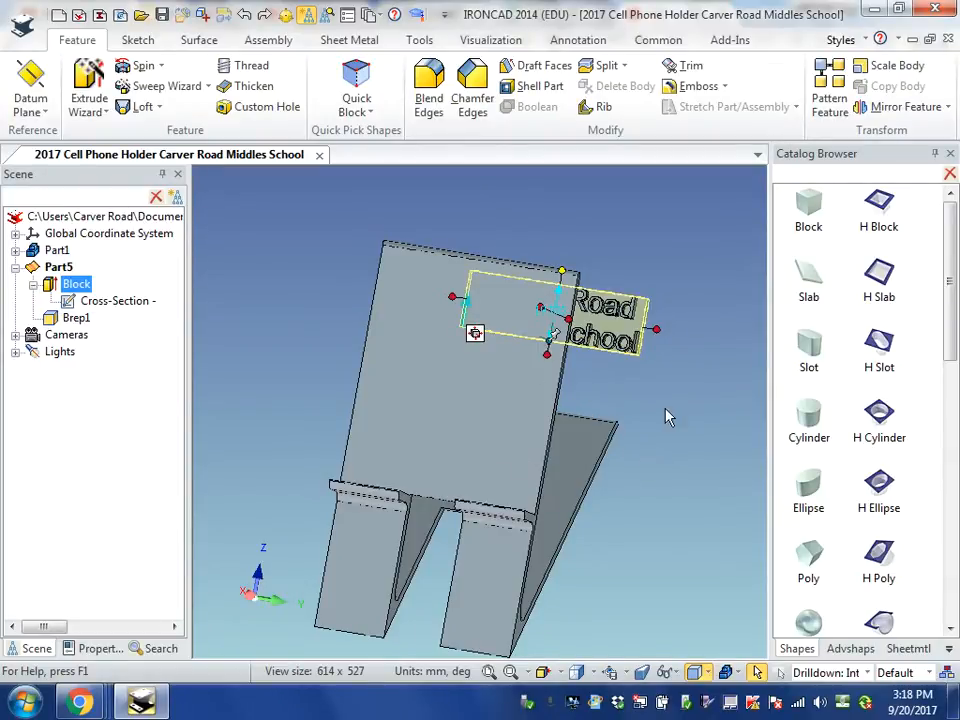
{"action": "middle_click_drag", "start_coordinate": [672, 482], "coordinate": [636, 482]}
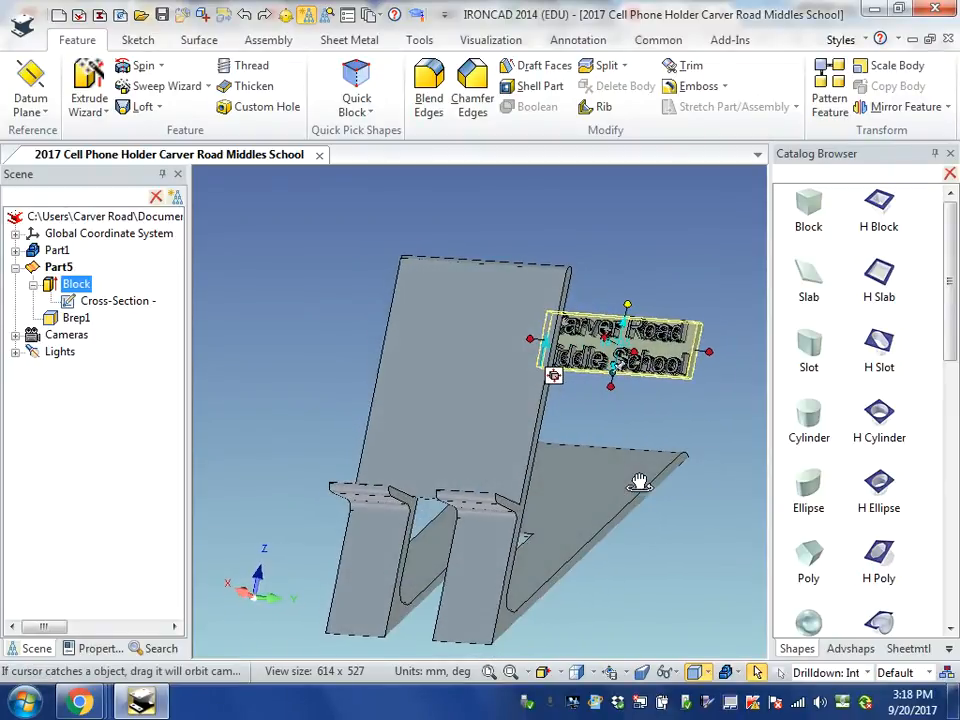
{"action": "left_click", "coordinate": [687, 266]}
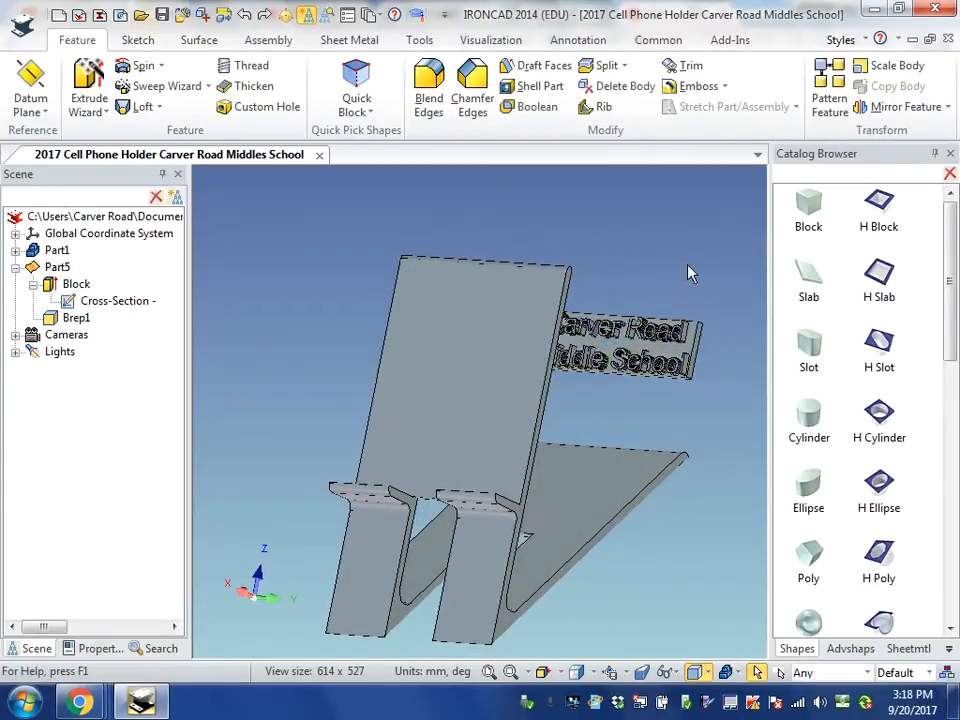
Step: Try to move the text plate with its TriBall to the midpoint of the backrest's upper edge, using its existing anchor point
{"action": "left_click", "coordinate": [672, 340]}
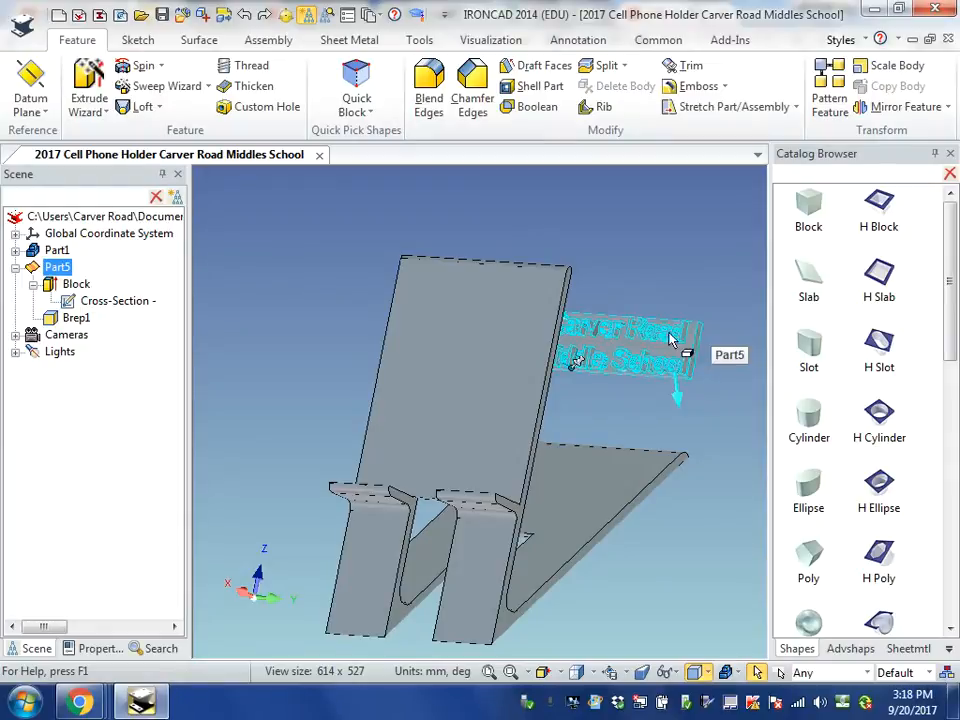
{"action": "left_click", "coordinate": [285, 14]}
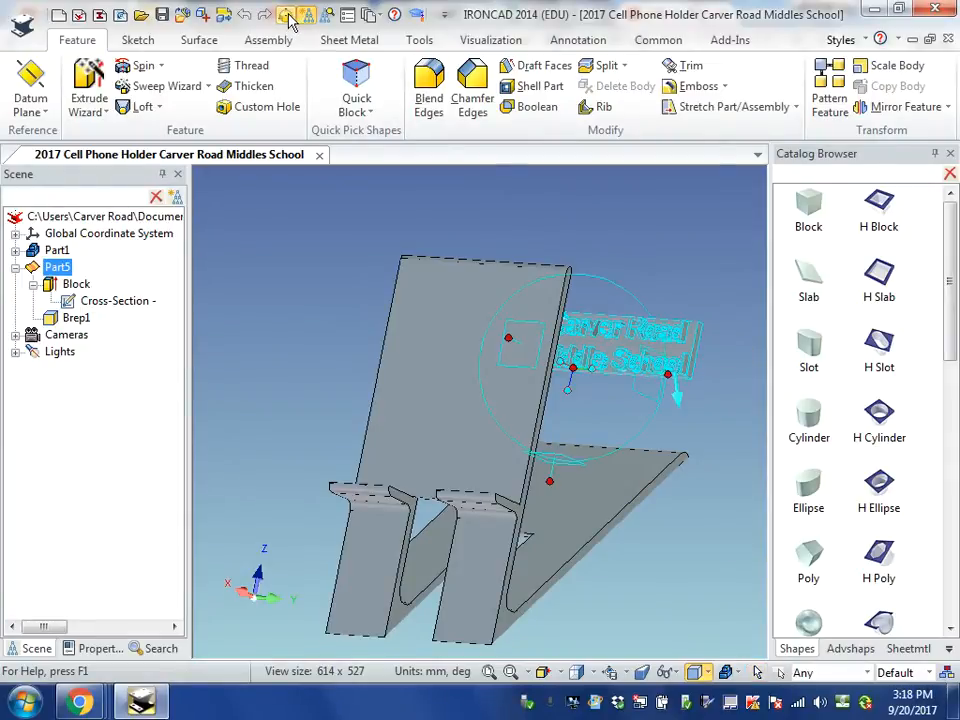
{"action": "right_click", "coordinate": [573, 369]}
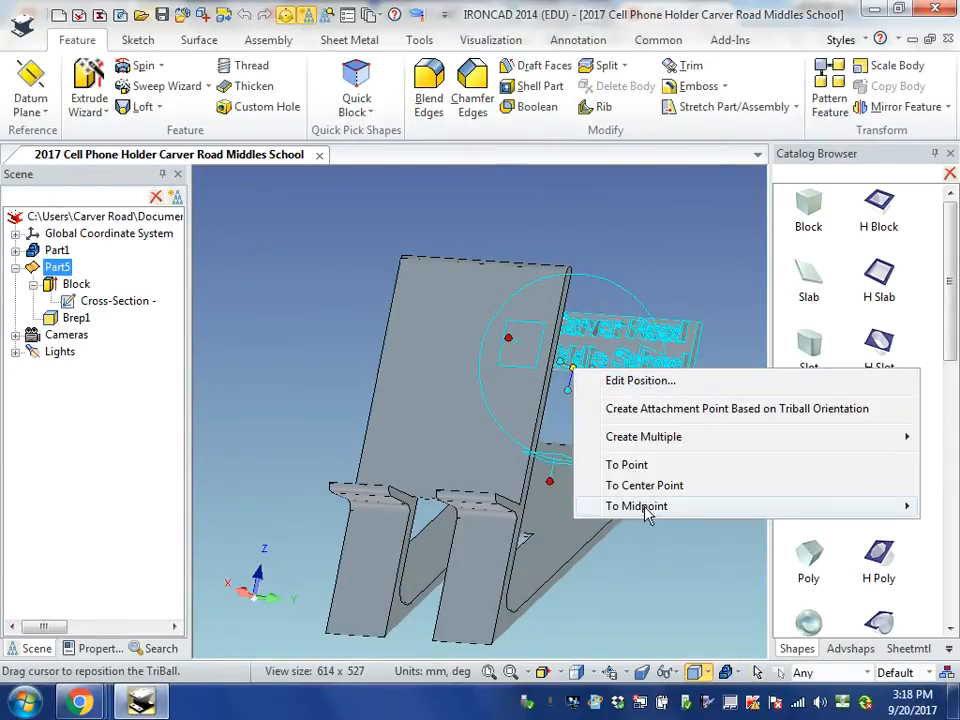
{"action": "mouse_move", "coordinate": [652, 505]}
{"action": "left_click", "coordinate": [392, 507]}
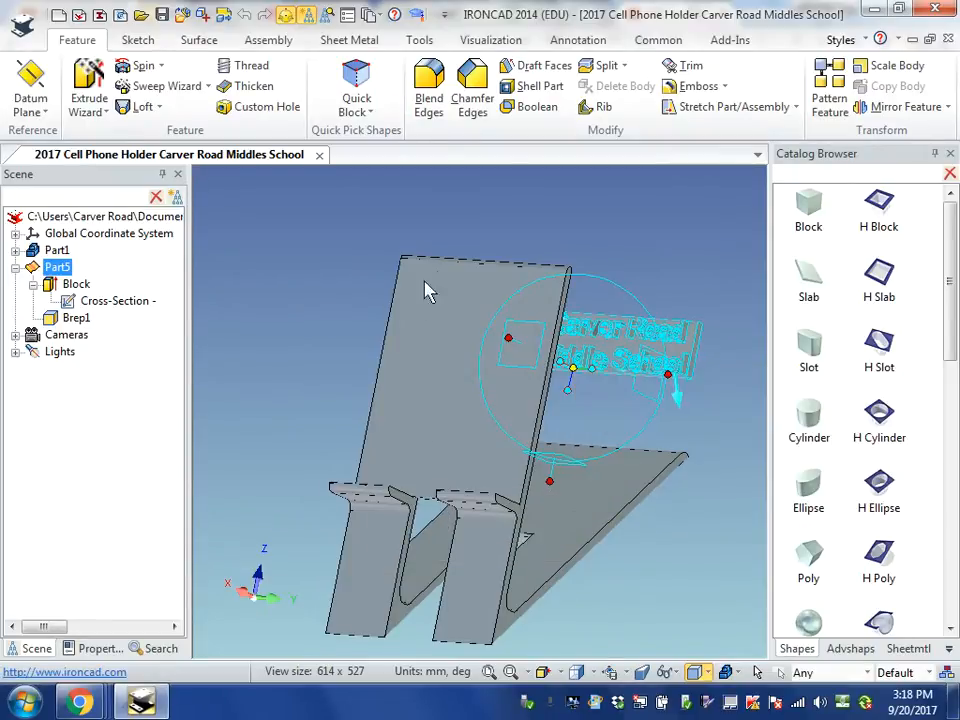
{"action": "left_click", "coordinate": [484, 275]}
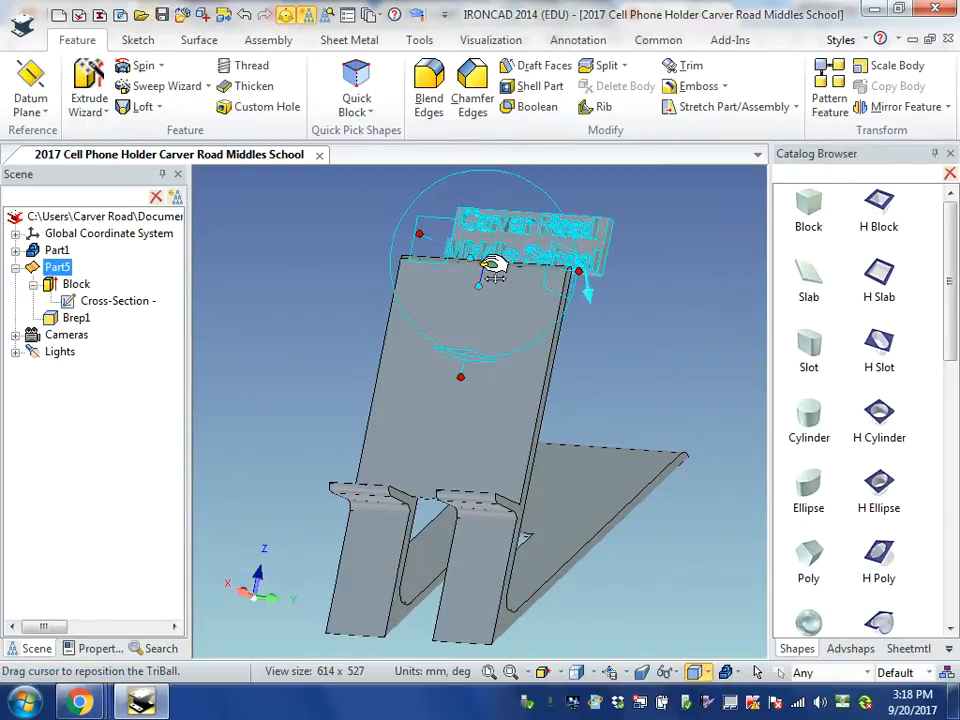
{"action": "key", "text": "F3"}
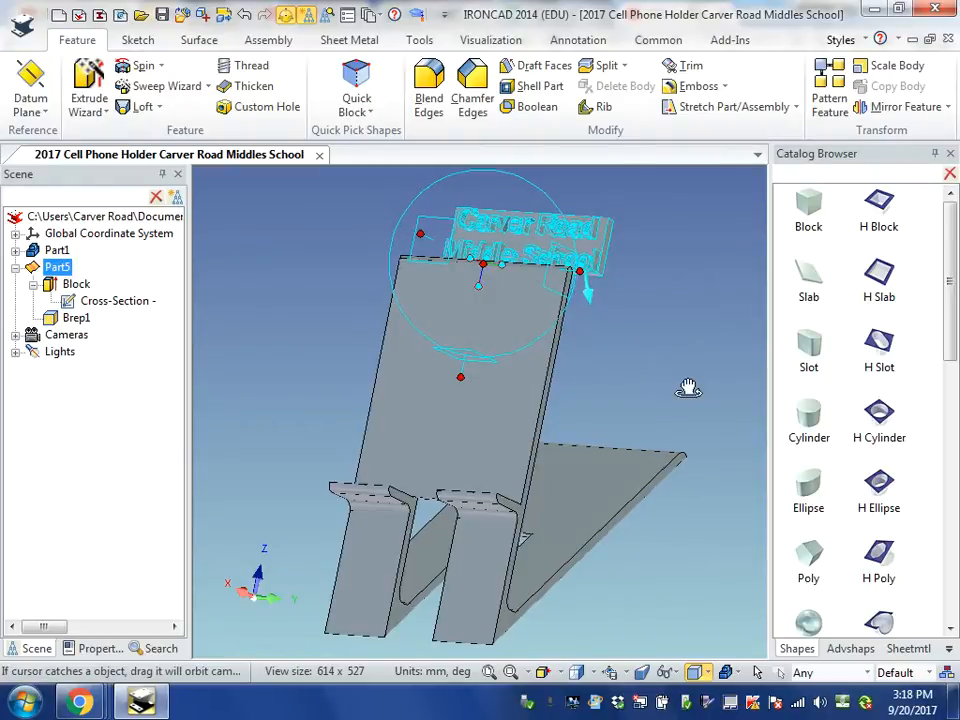
{"action": "left_click_drag", "start_coordinate": [688, 386], "coordinate": [619, 414]}
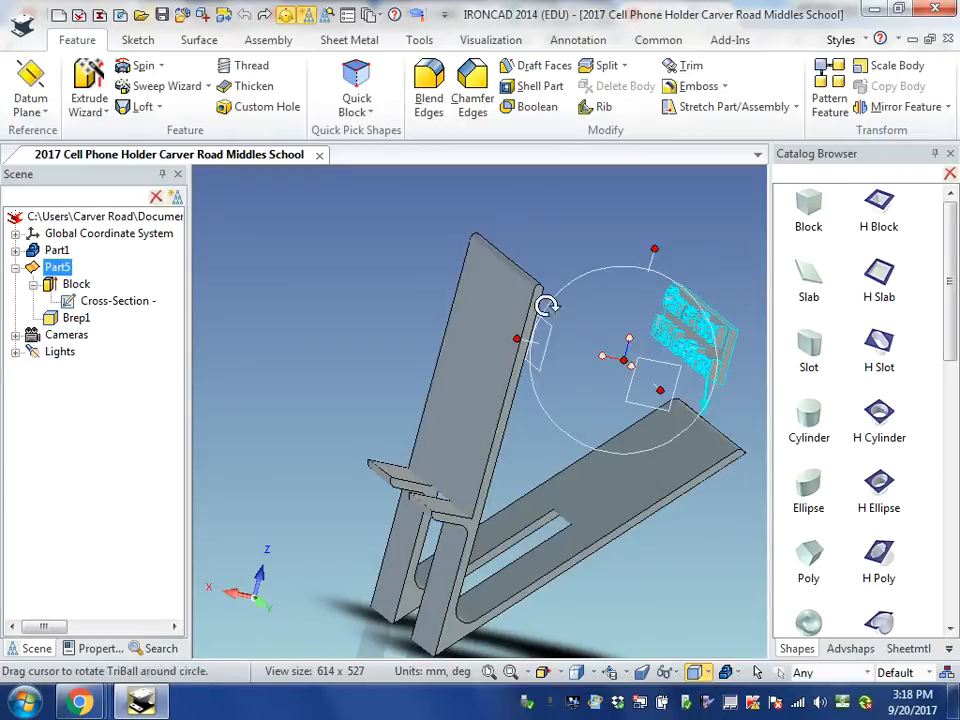
Step: Reposition only the TriBall, without the text plate, to the midpoint of the backing block's upper edge
{"action": "right_click", "coordinate": [633, 364]}
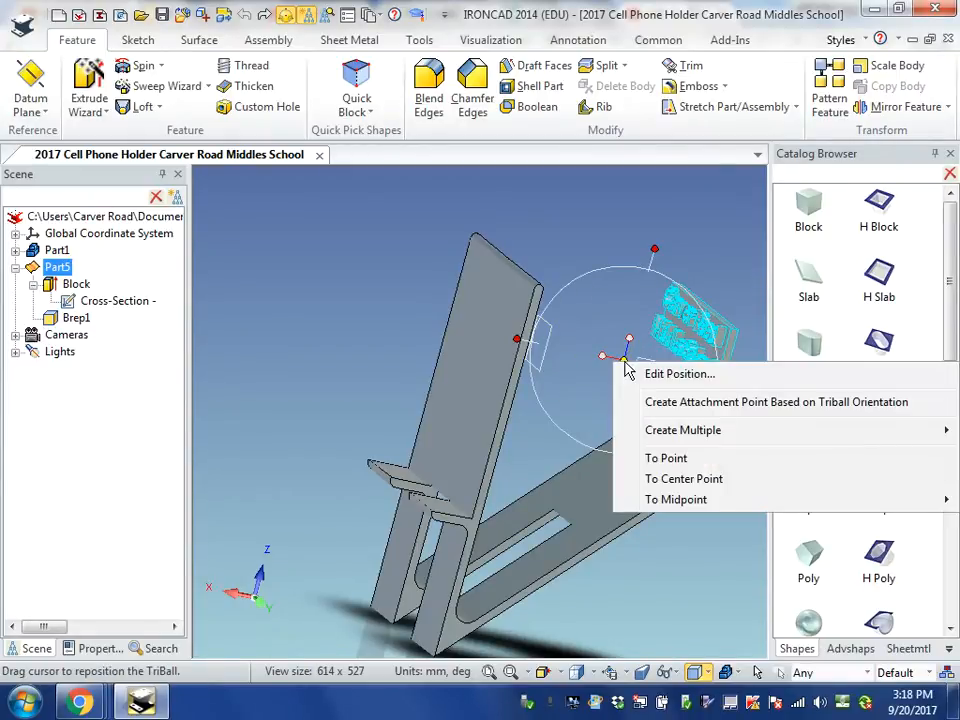
{"action": "mouse_move", "coordinate": [680, 503]}
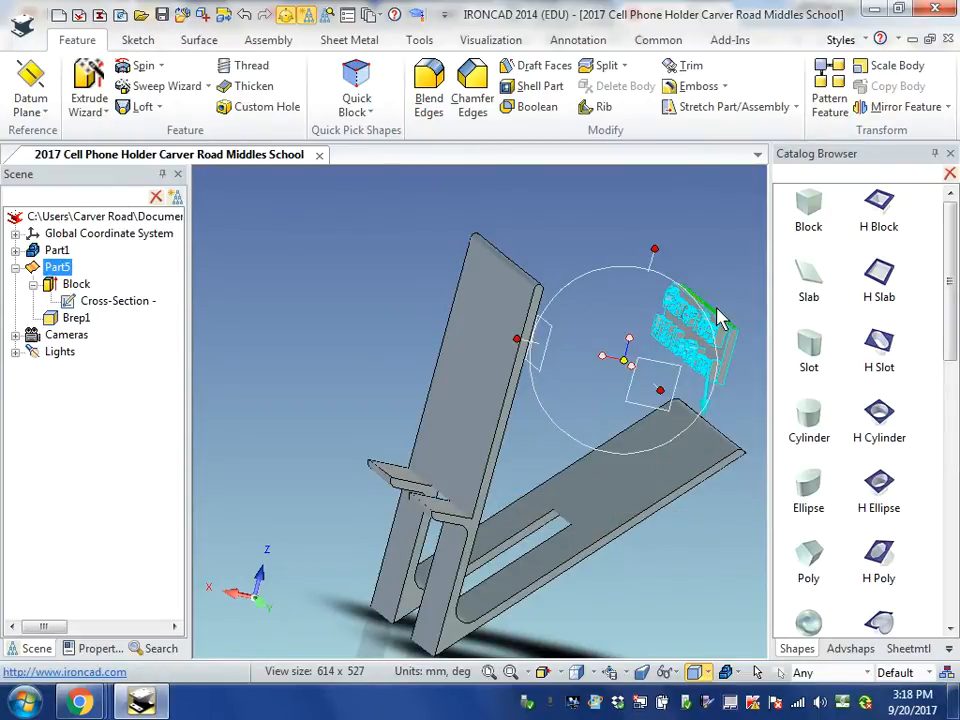
{"action": "scroll", "coordinate": [690, 328], "scroll_direction": "up", "scroll_amount": 5}
{"action": "scroll", "coordinate": [723, 241], "scroll_direction": "down", "scroll_amount": 1}
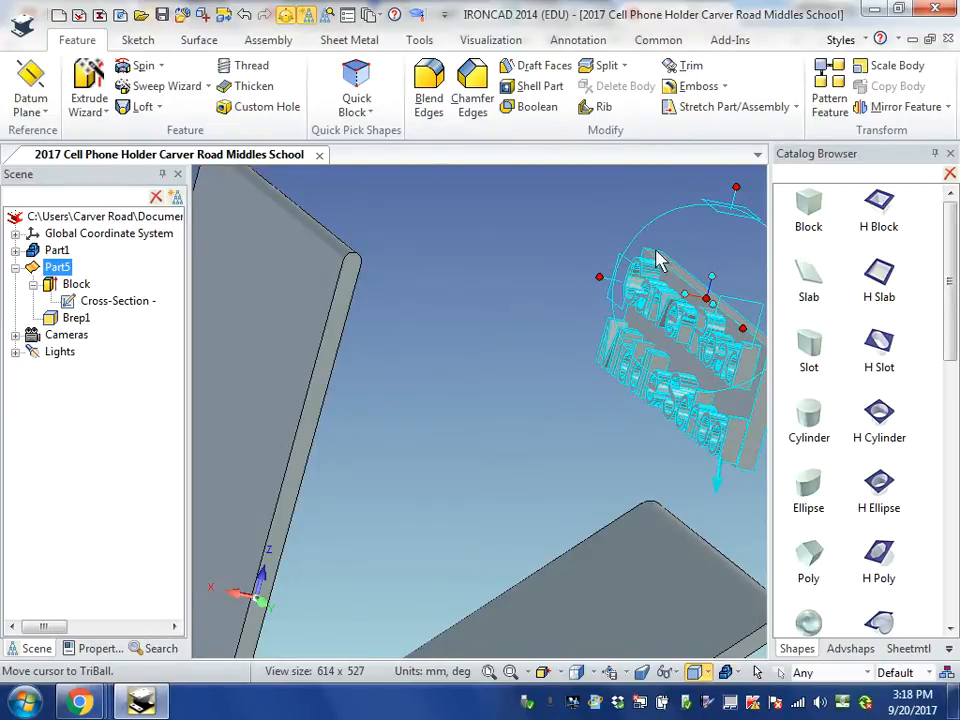
{"action": "scroll", "coordinate": [617, 320], "scroll_direction": "down", "scroll_amount": 1}
{"action": "scroll", "coordinate": [612, 315], "scroll_direction": "down", "scroll_amount": 1}
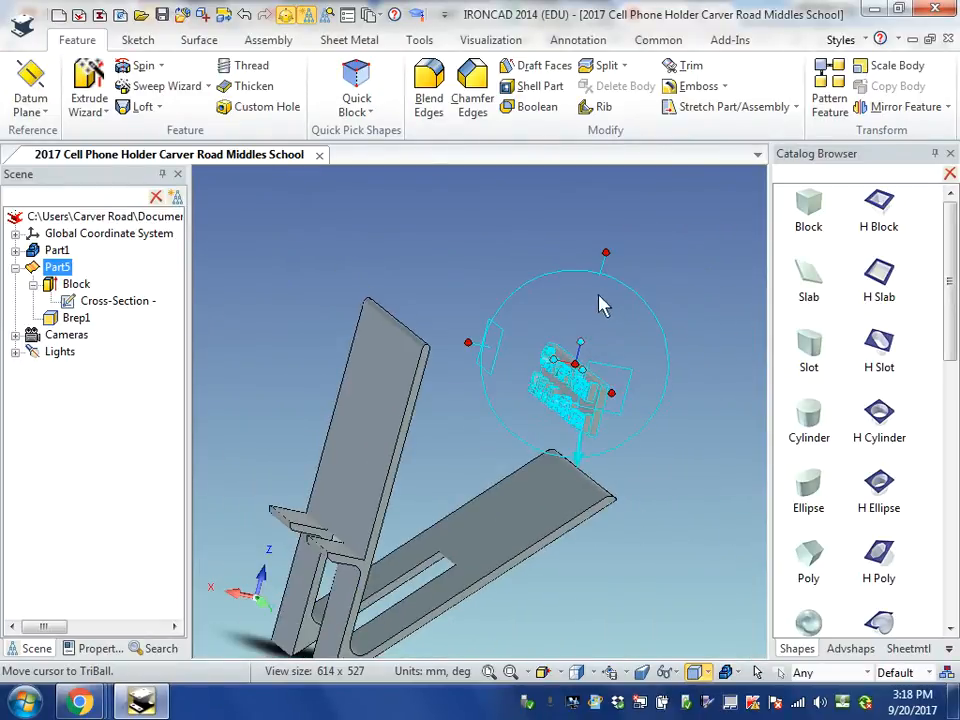
Step: Move the text plate by its upper-edge midpoint to the midpoint of the front upper edge of the holder's backrest
{"action": "right_click", "coordinate": [579, 368]}
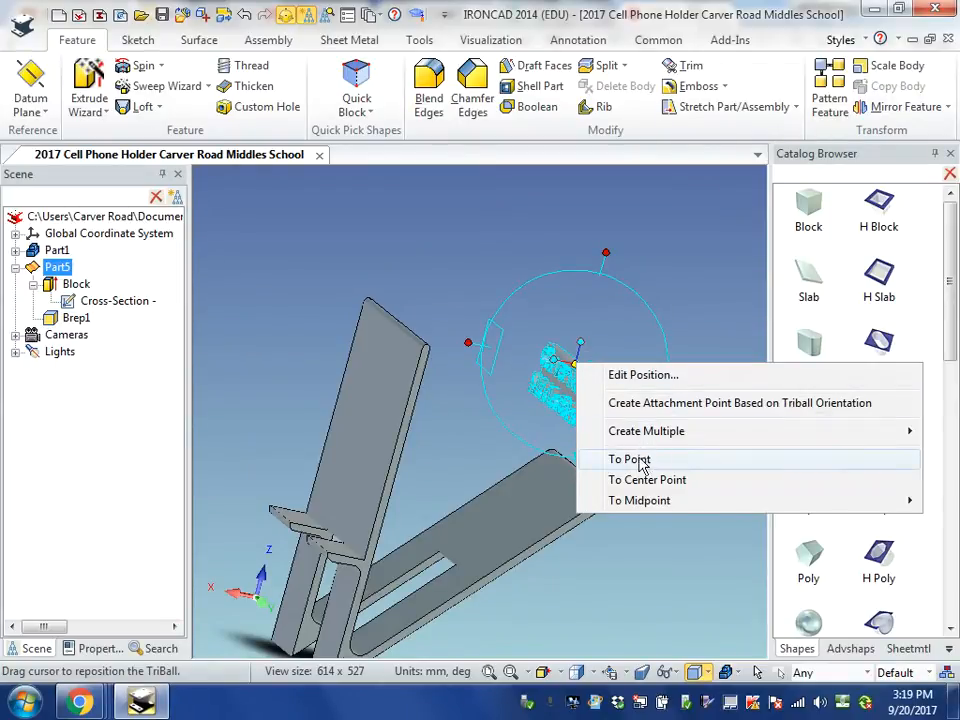
{"action": "mouse_move", "coordinate": [642, 510]}
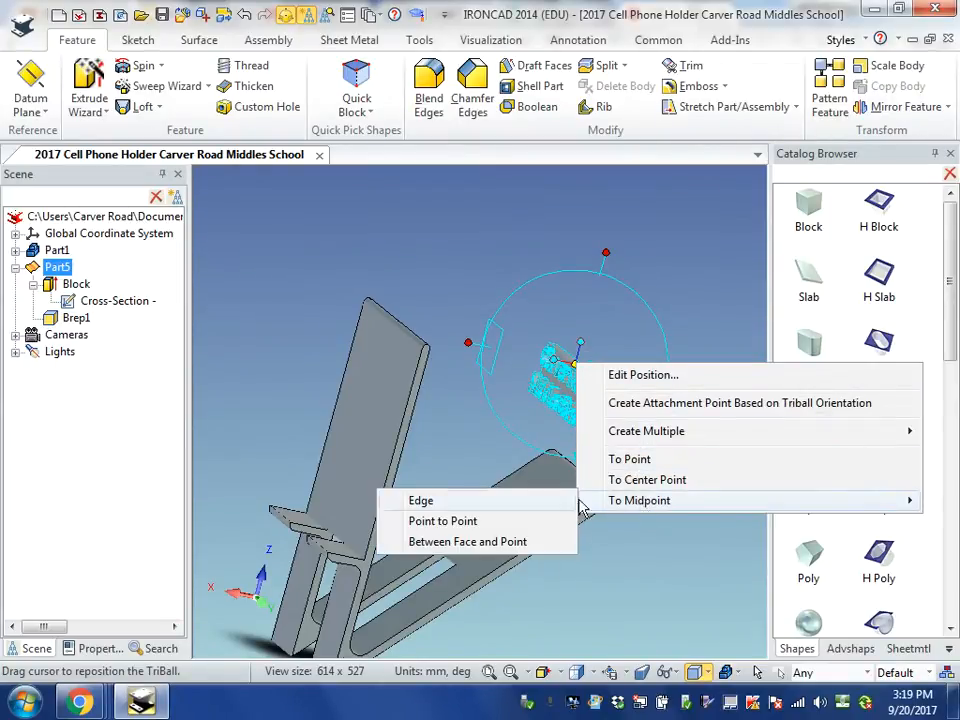
{"action": "left_click", "coordinate": [410, 503]}
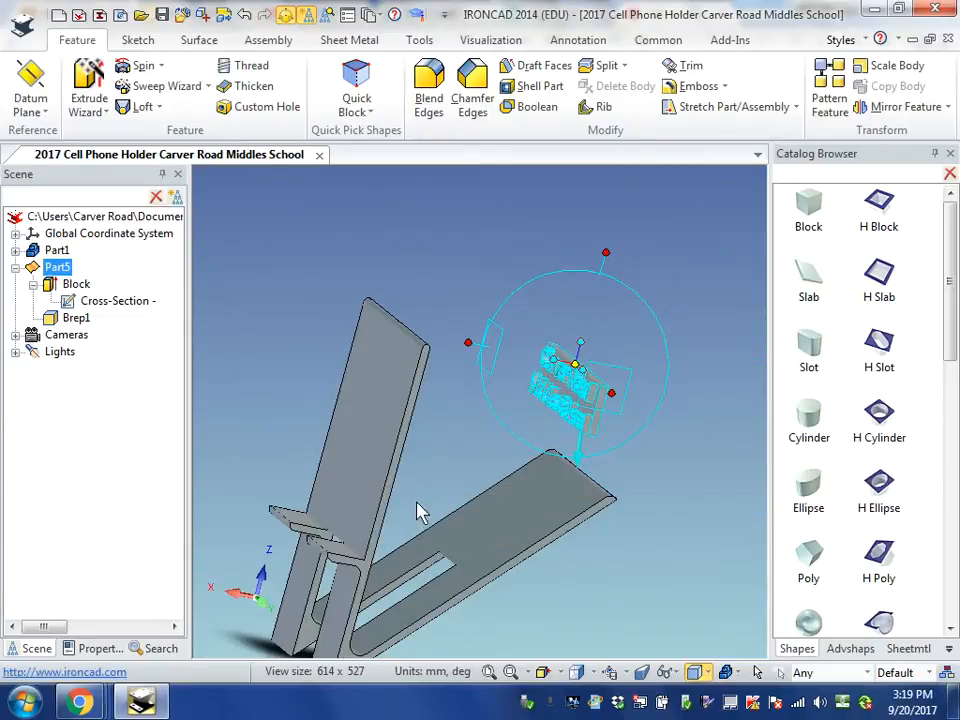
{"action": "left_click", "coordinate": [398, 336]}
{"action": "scroll", "coordinate": [508, 381], "scroll_direction": "down", "scroll_amount": 3}
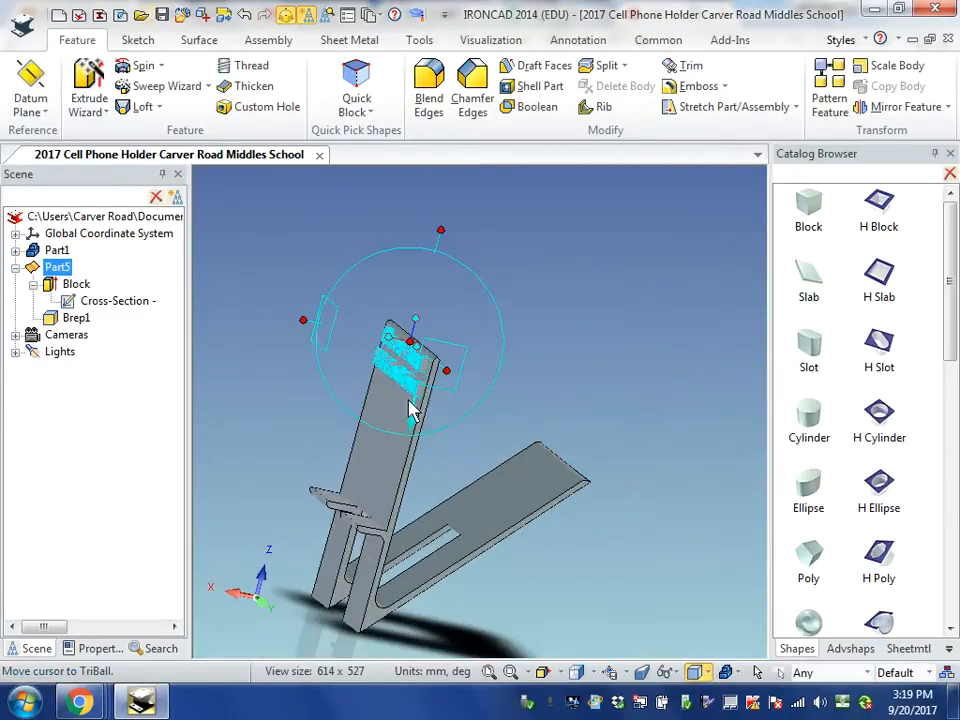
{"action": "scroll", "coordinate": [432, 398], "scroll_direction": "up", "scroll_amount": 6}
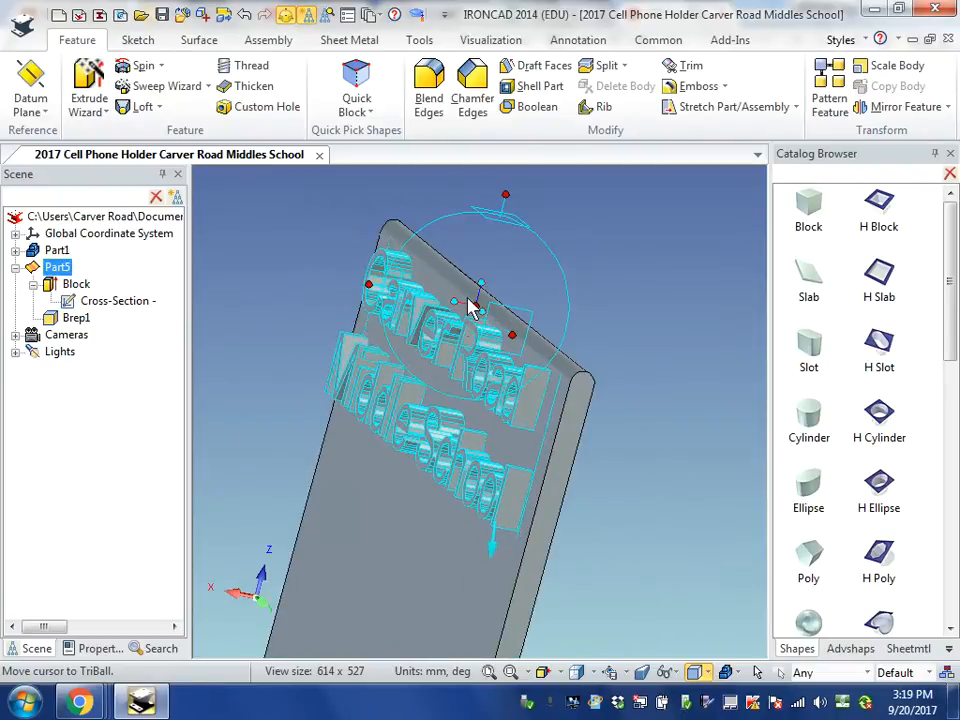
{"action": "scroll", "coordinate": [460, 341], "scroll_direction": "down", "scroll_amount": 2}
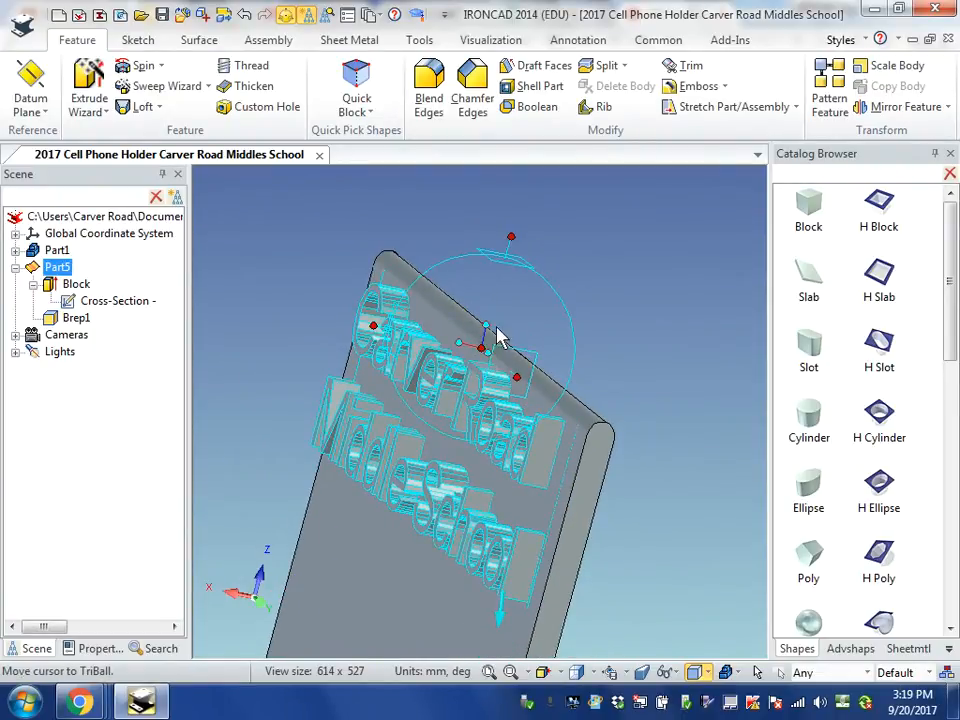
{"action": "scroll", "coordinate": [453, 383], "scroll_direction": "down", "scroll_amount": 3}
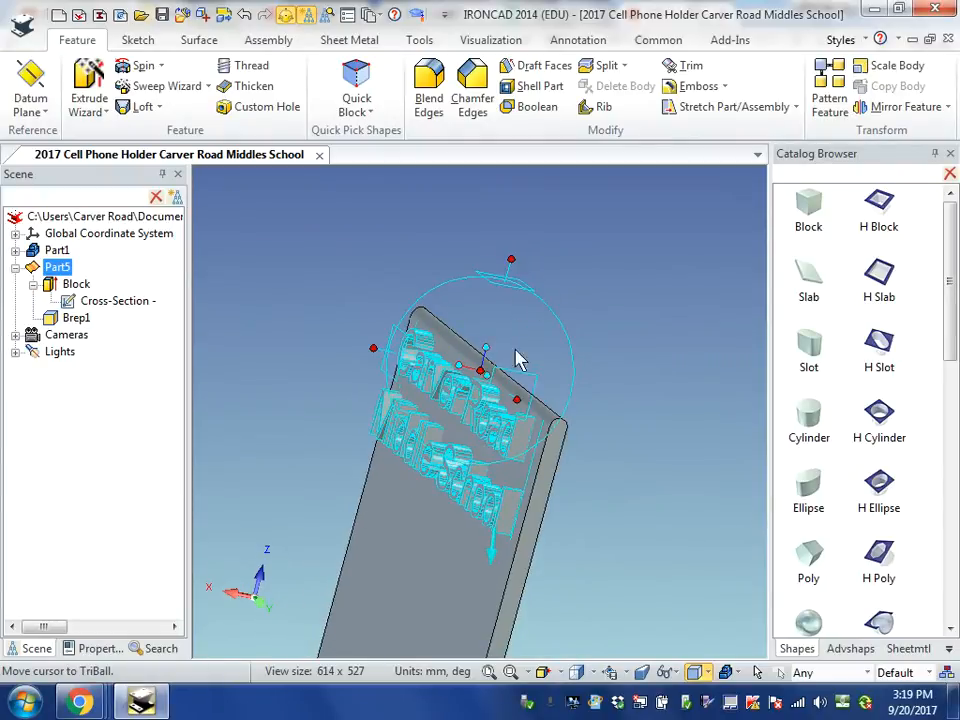
Step: Move the text plate 35 mm down along the holder's backrest from its upper edge with the TriBall
{"action": "left_click", "coordinate": [513, 267]}
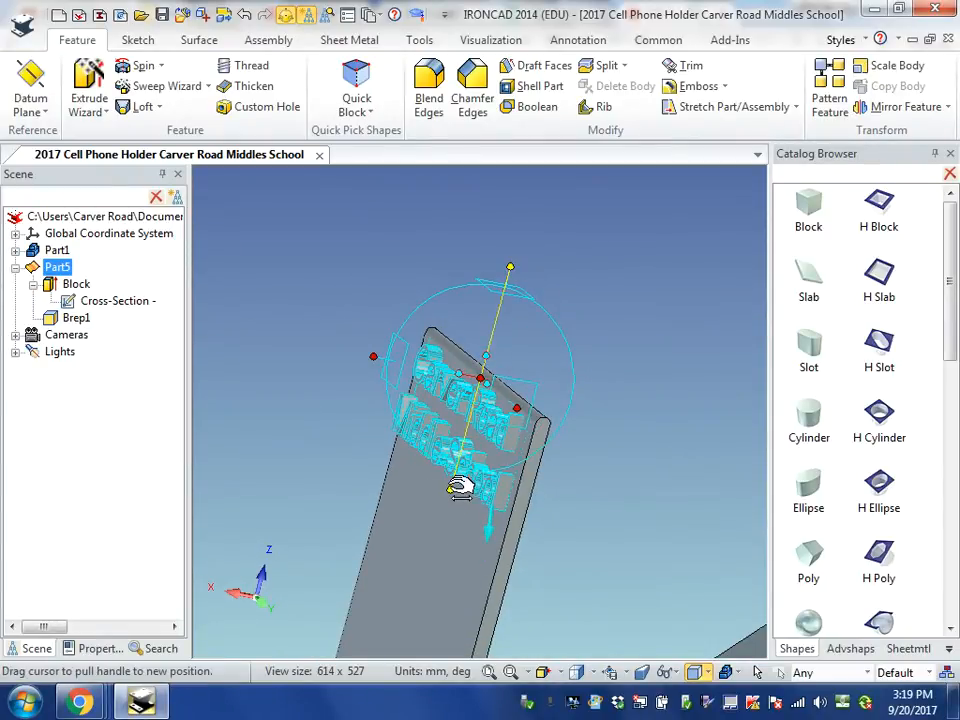
{"action": "mouse_move", "coordinate": [459, 491]}
{"action": "left_mouse_down"}
{"action": "mouse_move", "coordinate": [447, 539]}
{"action": "mouse_move", "coordinate": [440, 410]}
{"action": "mouse_move", "coordinate": [450, 497]}
{"action": "left_mouse_up"}
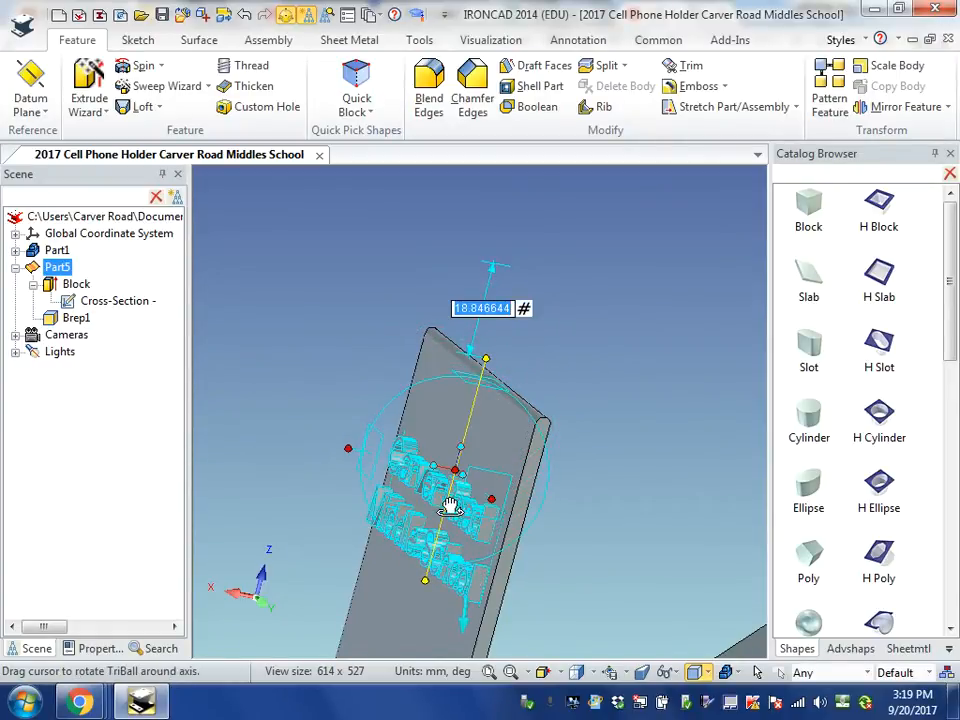
{"action": "type", "text": "35"}
{"action": "key", "text": "Return"}
Step: Examine from the front how the lettering is centred and spaced on the backrest
{"action": "scroll", "coordinate": [589, 489], "scroll_direction": "down", "scroll_amount": 5}
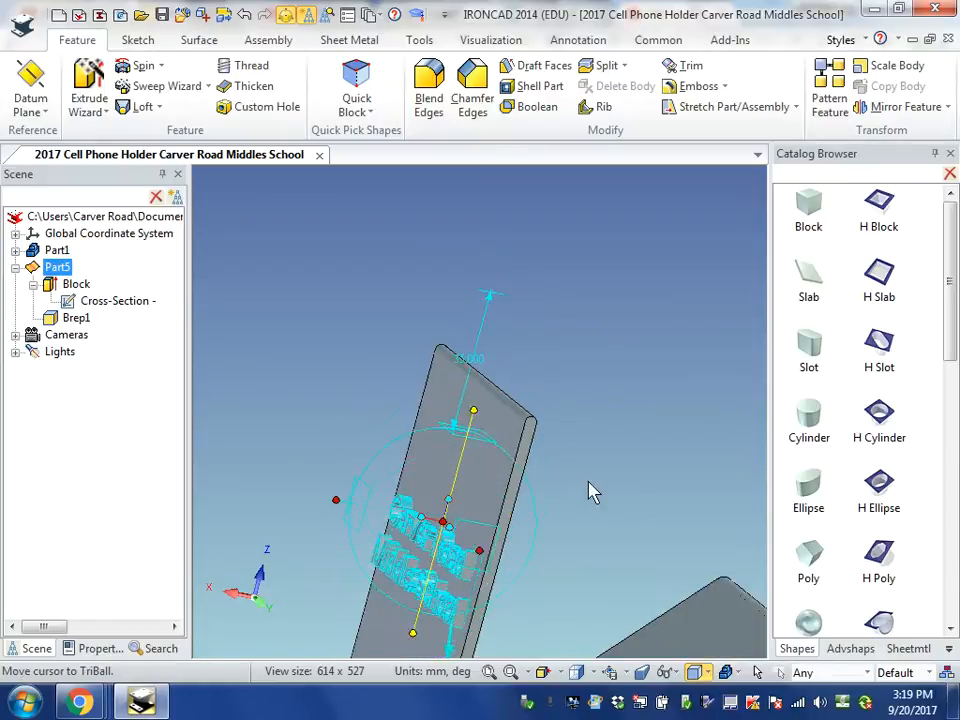
{"action": "middle_click_drag", "start_coordinate": [365, 510], "coordinate": [418, 478]}
{"action": "scroll", "coordinate": [422, 553], "scroll_direction": "up", "scroll_amount": 5}
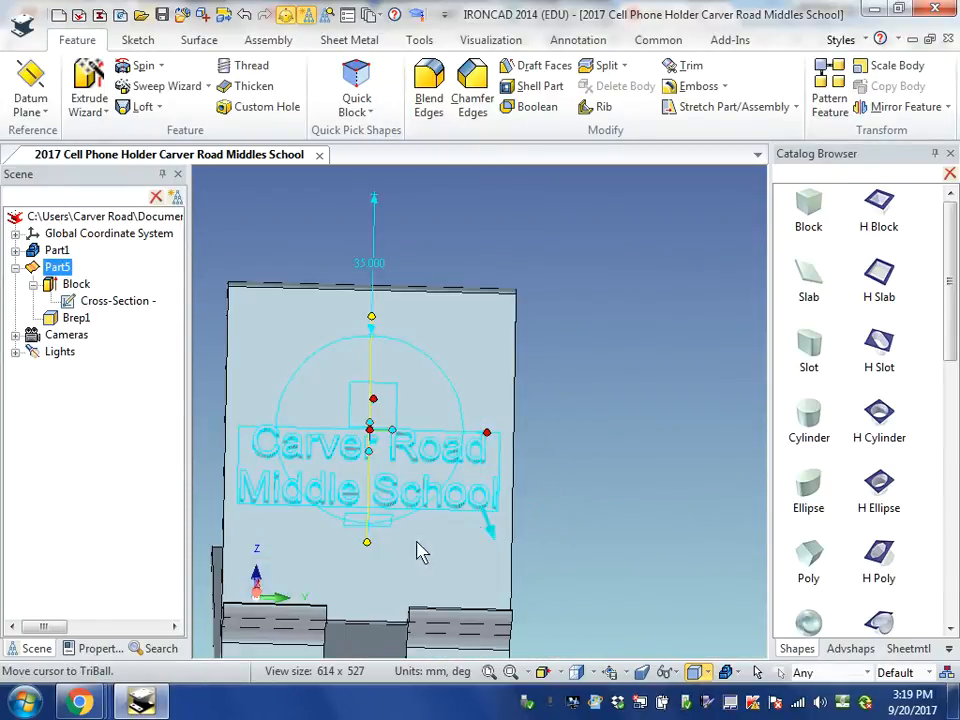
{"action": "scroll", "coordinate": [416, 549], "scroll_direction": "down", "scroll_amount": 3}
{"action": "scroll", "coordinate": [474, 470], "scroll_direction": "up", "scroll_amount": 2}
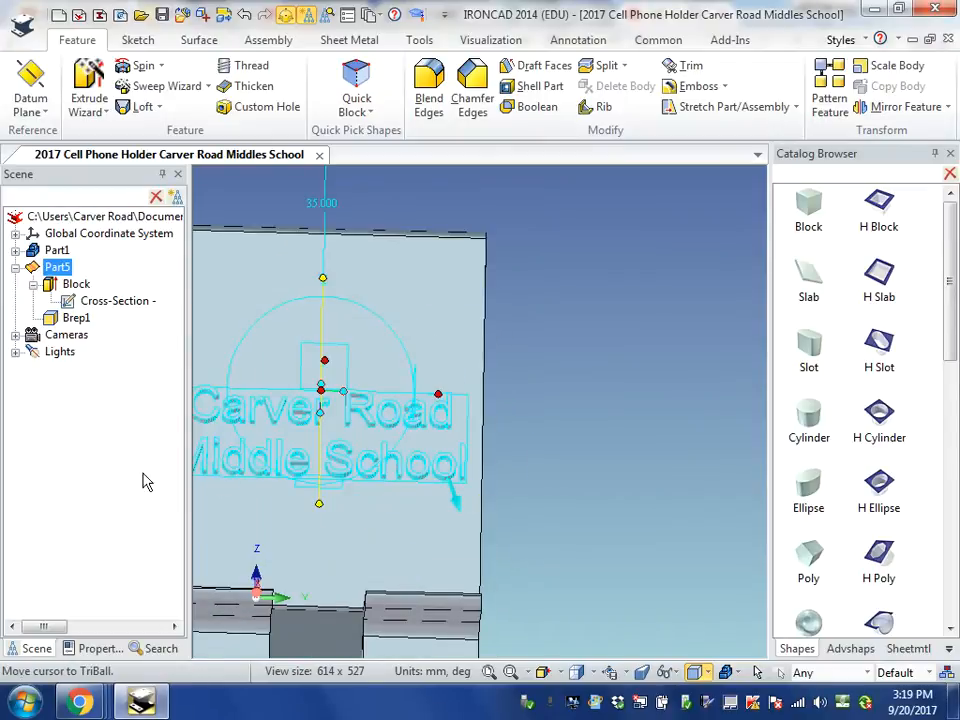
{"action": "scroll", "coordinate": [197, 484], "scroll_direction": "down", "scroll_amount": 3}
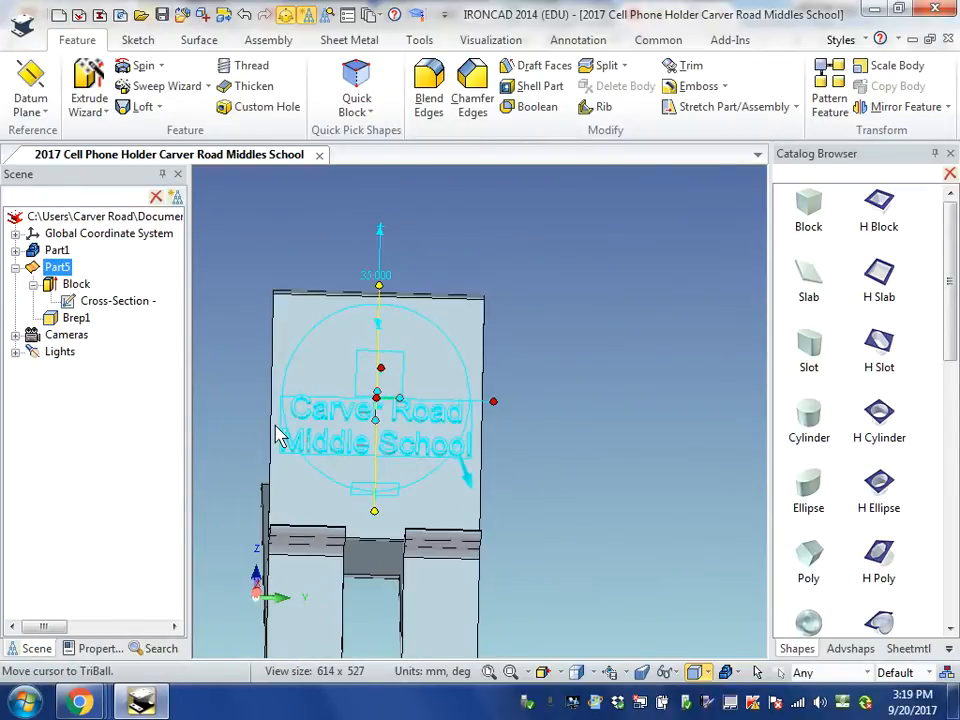
{"action": "scroll", "coordinate": [230, 450], "scroll_direction": "down", "scroll_amount": 1}
{"action": "scroll", "coordinate": [263, 458], "scroll_direction": "up", "scroll_amount": 1}
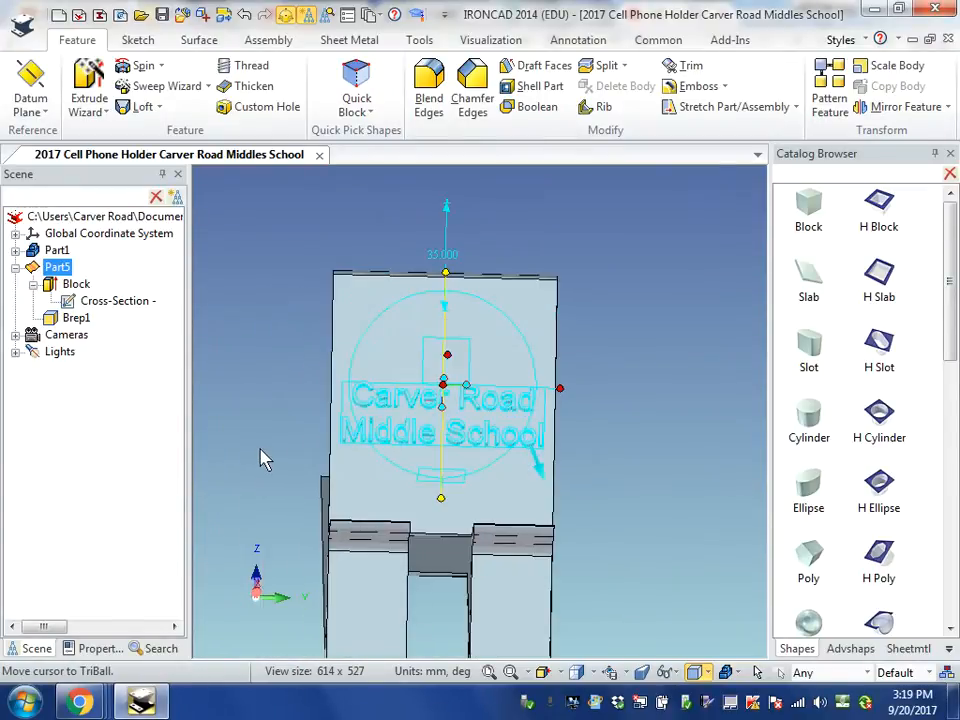
{"action": "scroll", "coordinate": [478, 448], "scroll_direction": "up", "scroll_amount": 1}
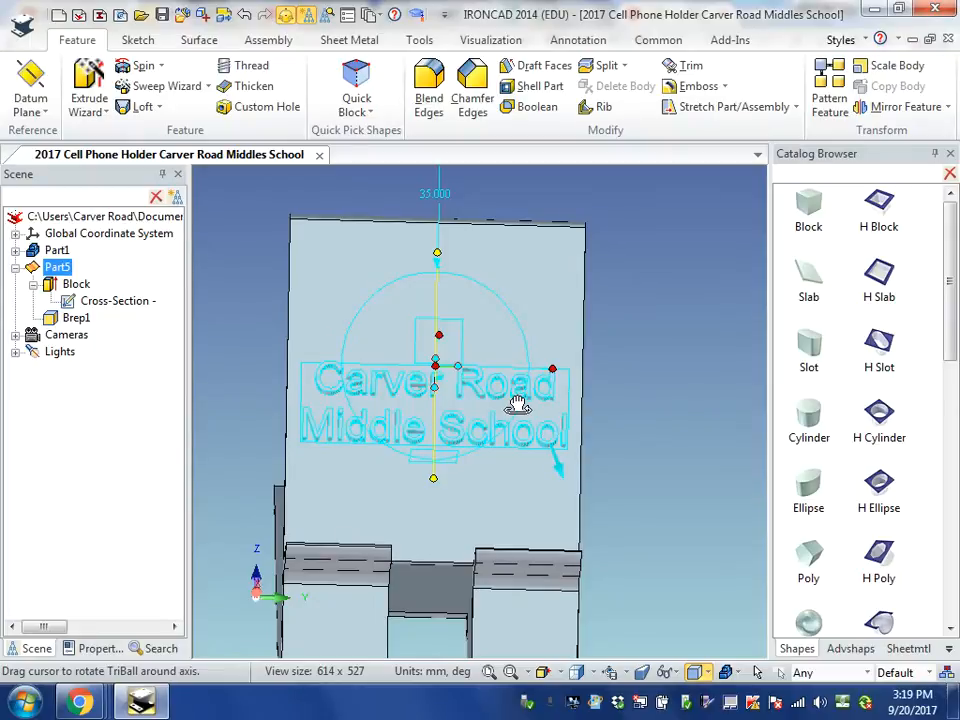
Step: Move the text plate 2 mm into the backrest, perpendicular to its front face
{"action": "middle_click_drag", "start_coordinate": [703, 521], "coordinate": [595, 540]}
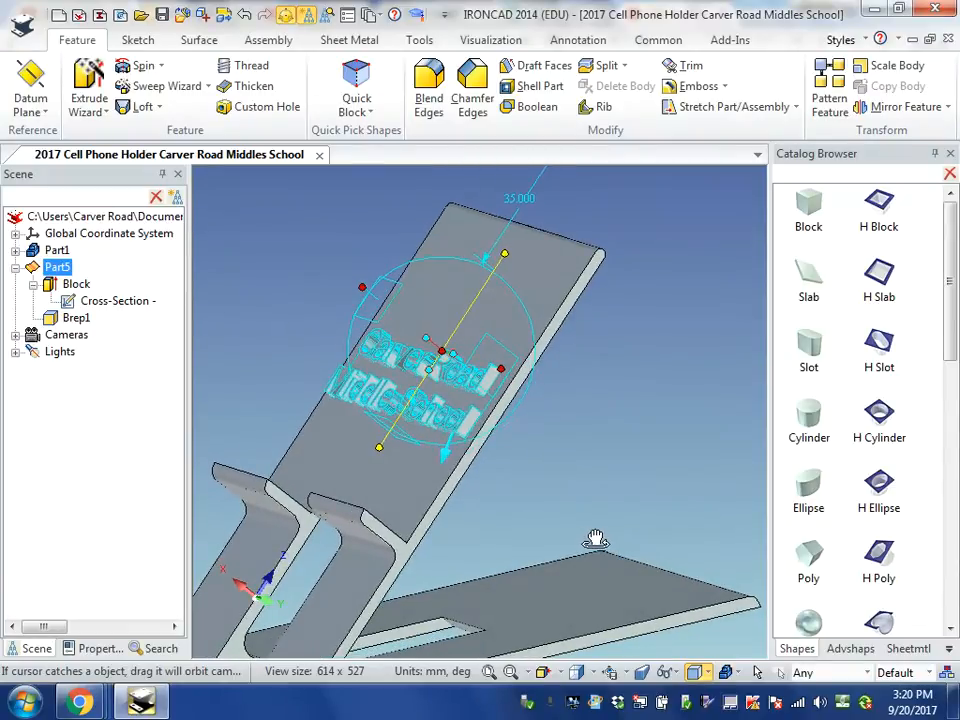
{"action": "left_click", "coordinate": [368, 287]}
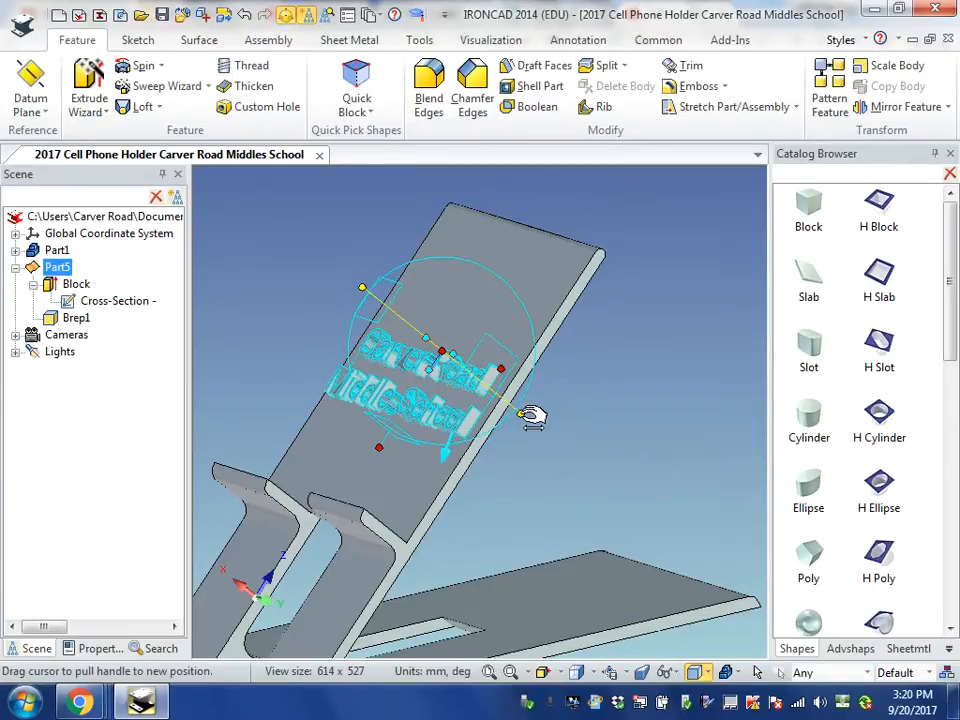
{"action": "mouse_move", "coordinate": [531, 417]}
{"action": "left_mouse_down"}
{"action": "mouse_move", "coordinate": [521, 414]}
{"action": "mouse_move", "coordinate": [534, 418]}
{"action": "left_mouse_up"}
{"action": "middle_click_drag", "start_coordinate": [617, 497], "coordinate": [589, 500]}
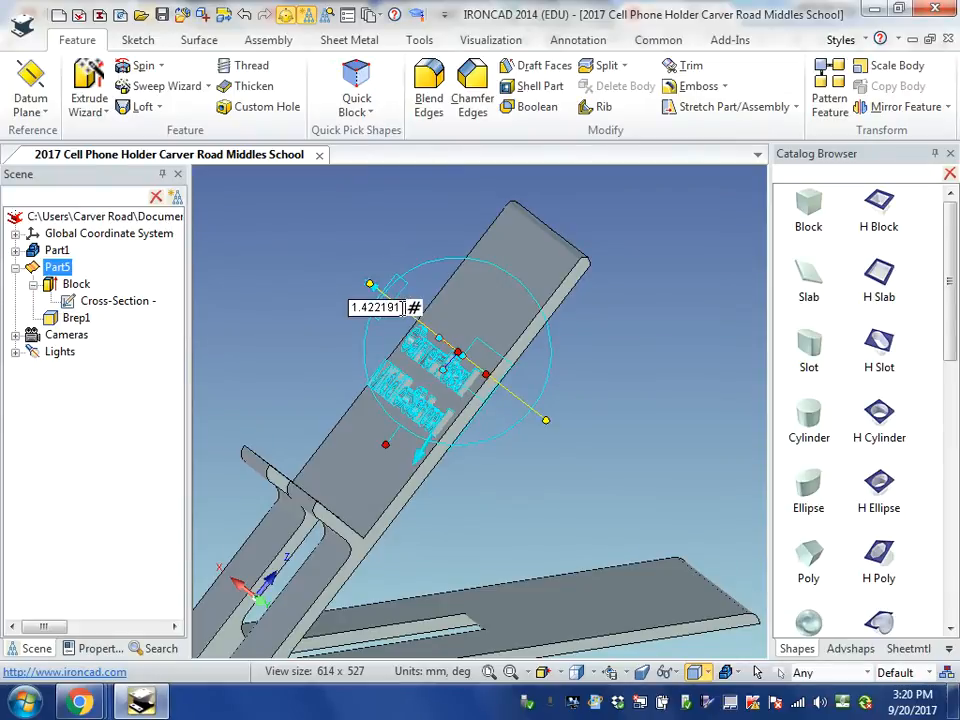
{"action": "left_click_drag", "start_coordinate": [403, 307], "coordinate": [364, 311]}
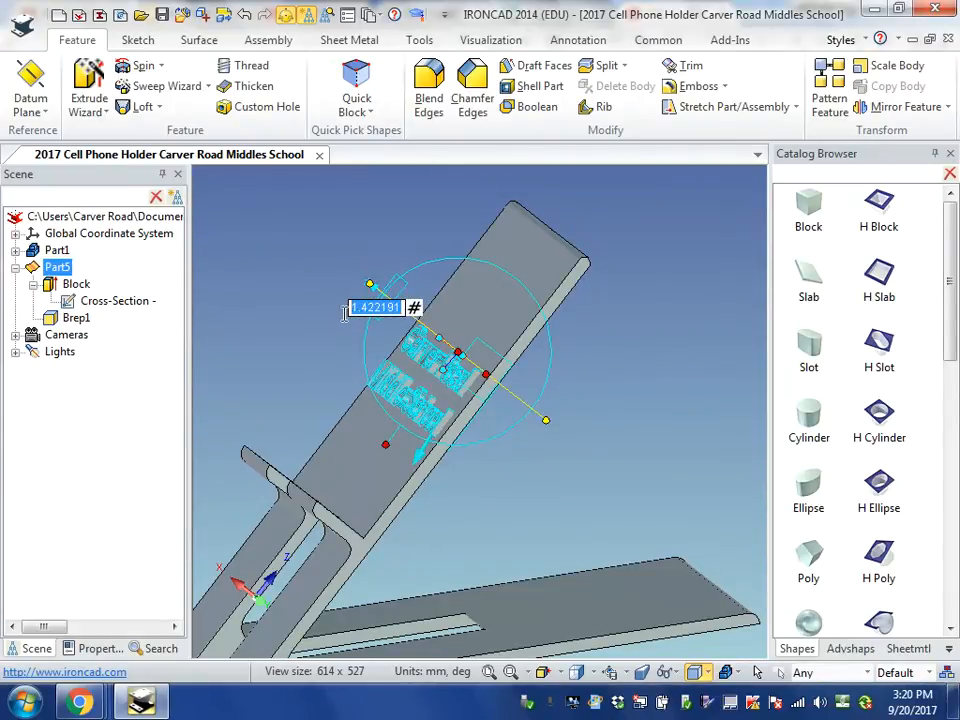
{"action": "type", "text": "2"}
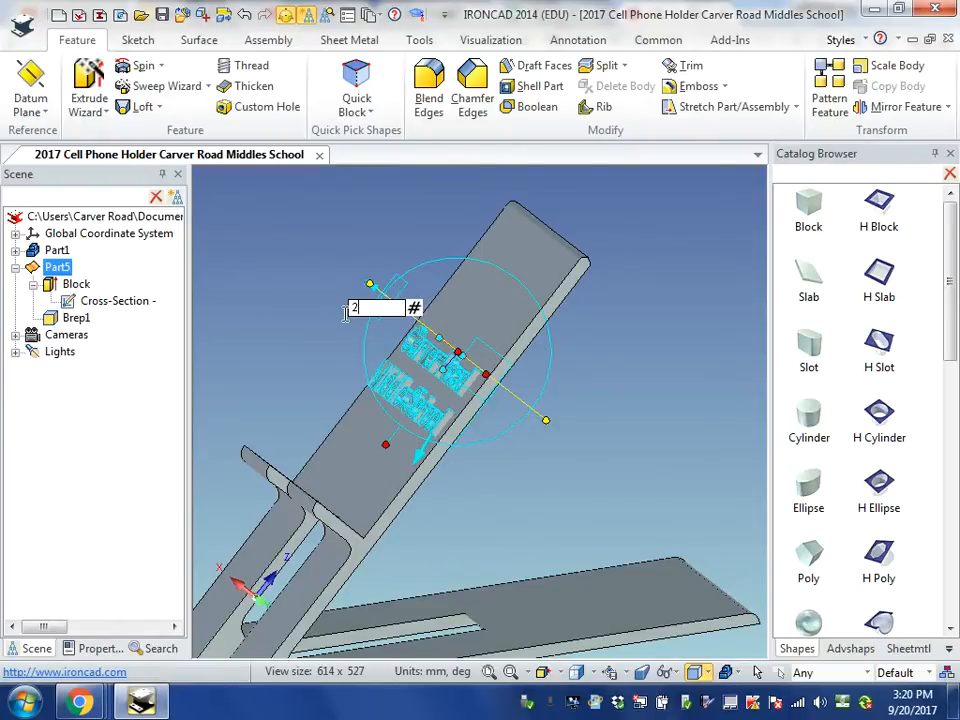
{"action": "key", "text": "Return"}
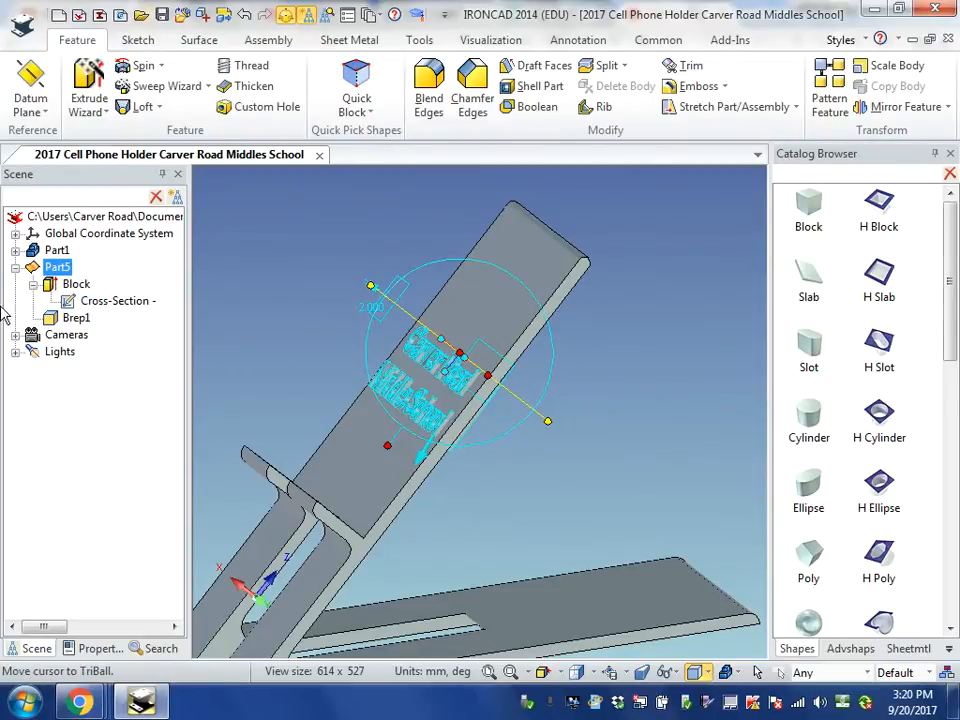
Step: Hide the phone holder part so that only the text plate is displayed
{"action": "left_click", "coordinate": [15, 251]}
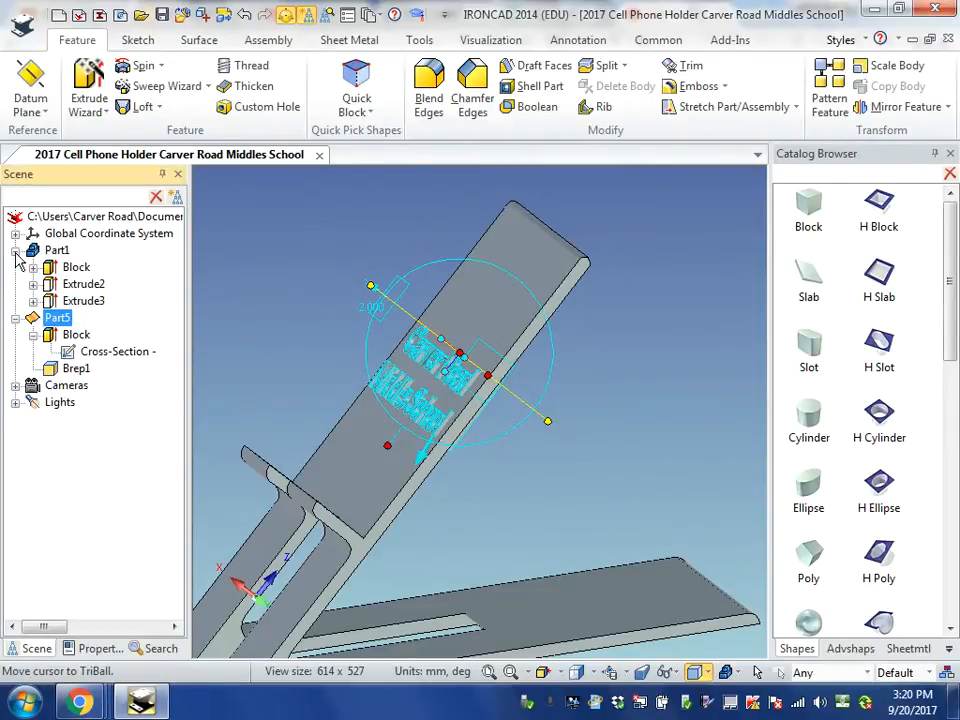
{"action": "left_click", "coordinate": [44, 250]}
{"action": "right_click", "coordinate": [44, 250]}
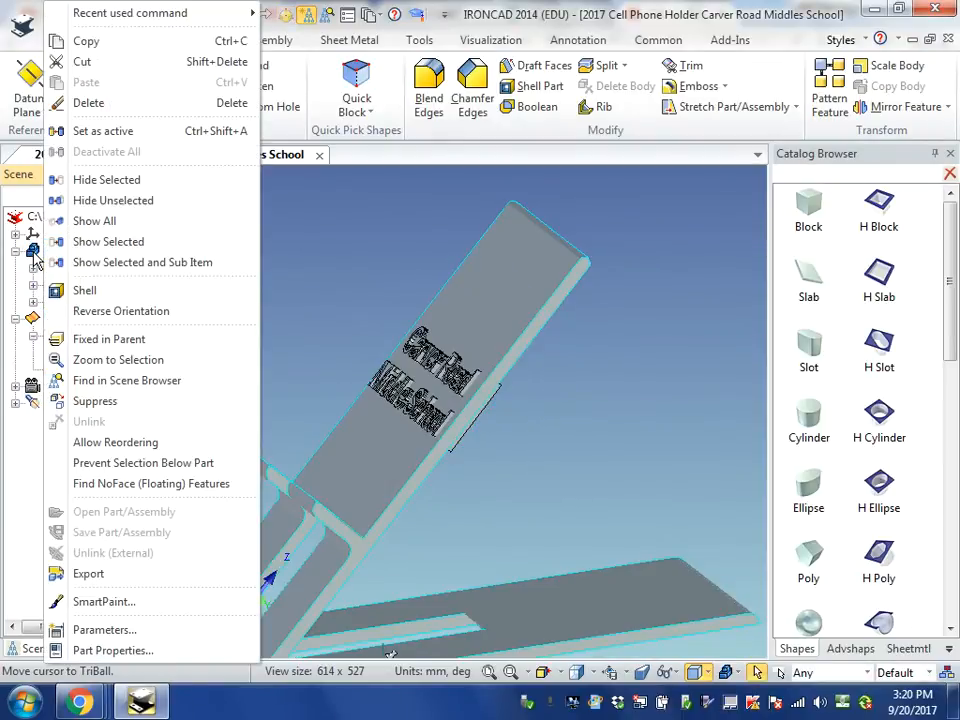
{"action": "left_click", "coordinate": [116, 186]}
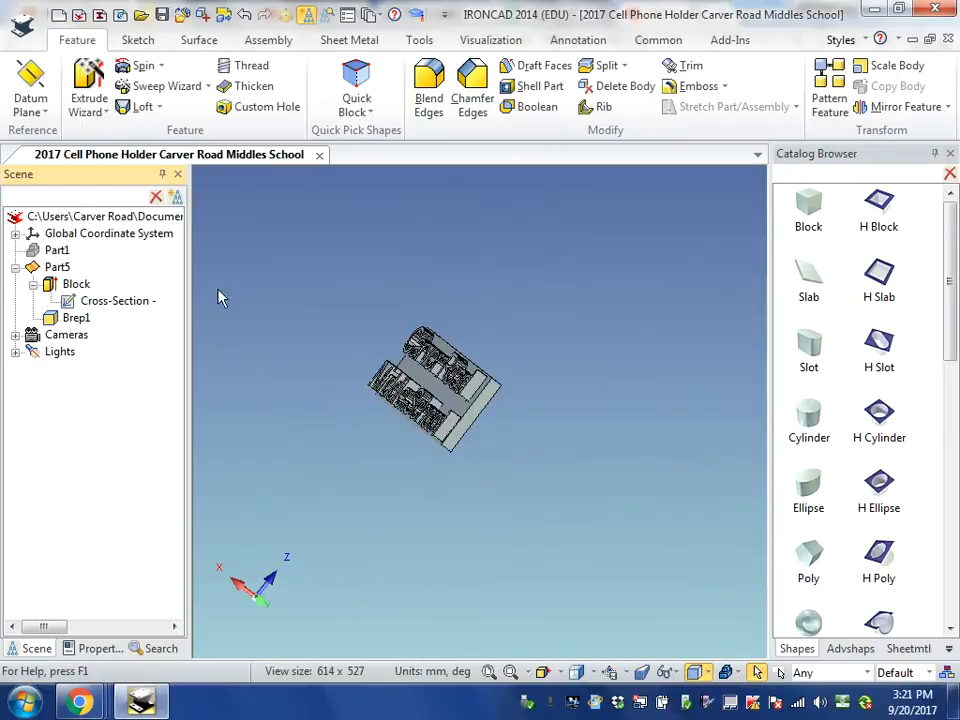
Step: Start a solid Extrude that removes material, with its sketch origin at the centre of the backing block's narrow side face
{"action": "left_click", "coordinate": [474, 413]}
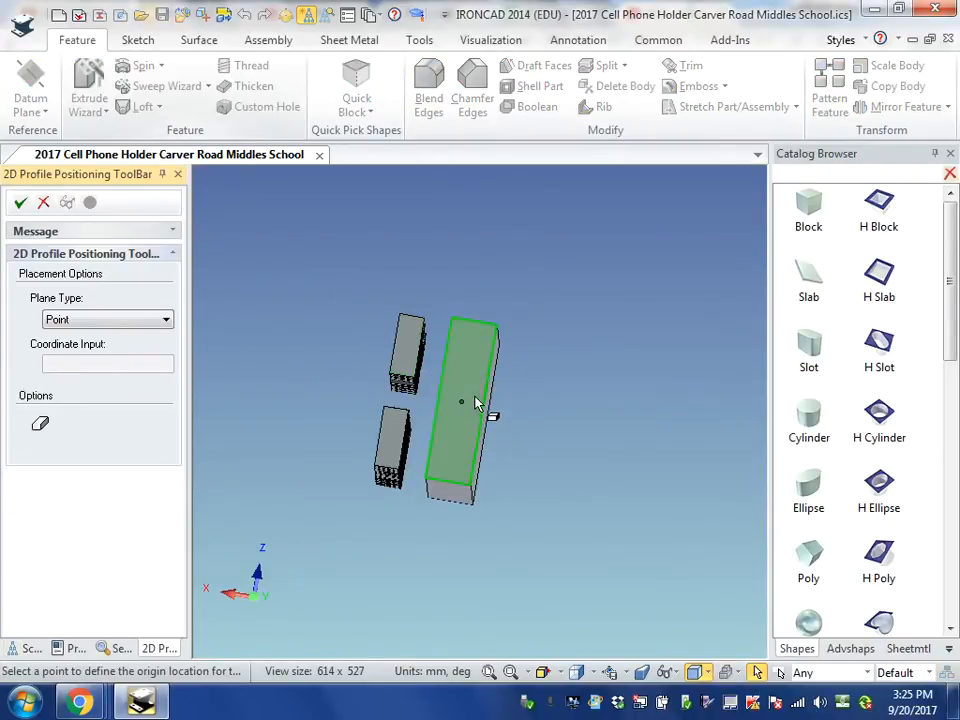
{"action": "middle_click_drag", "start_coordinate": [472, 374], "coordinate": [304, 420]}
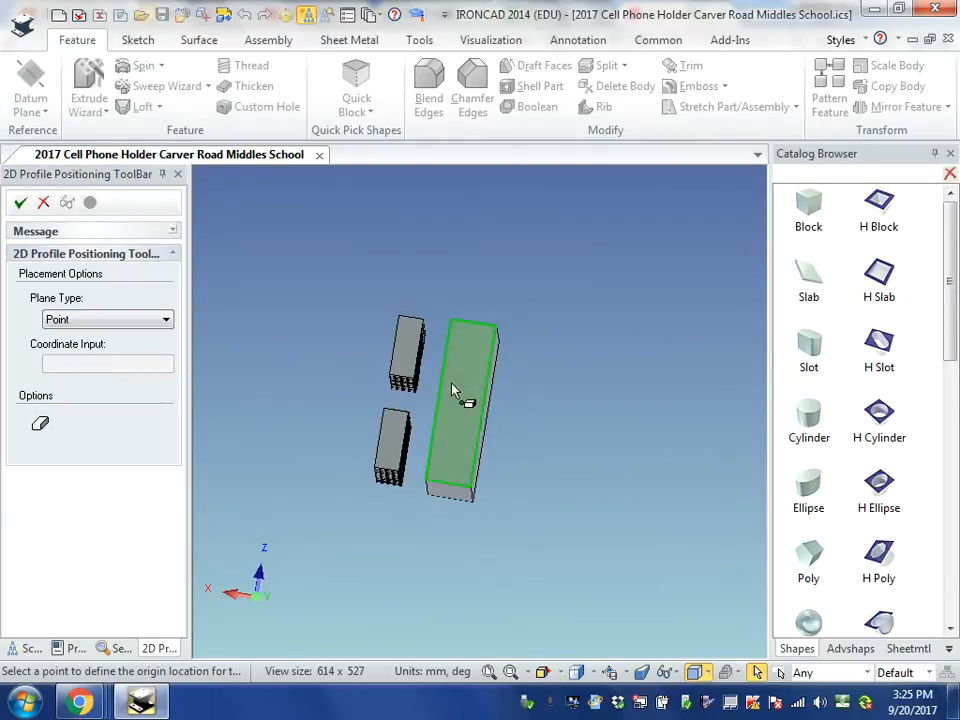
{"action": "left_click", "coordinate": [461, 409]}
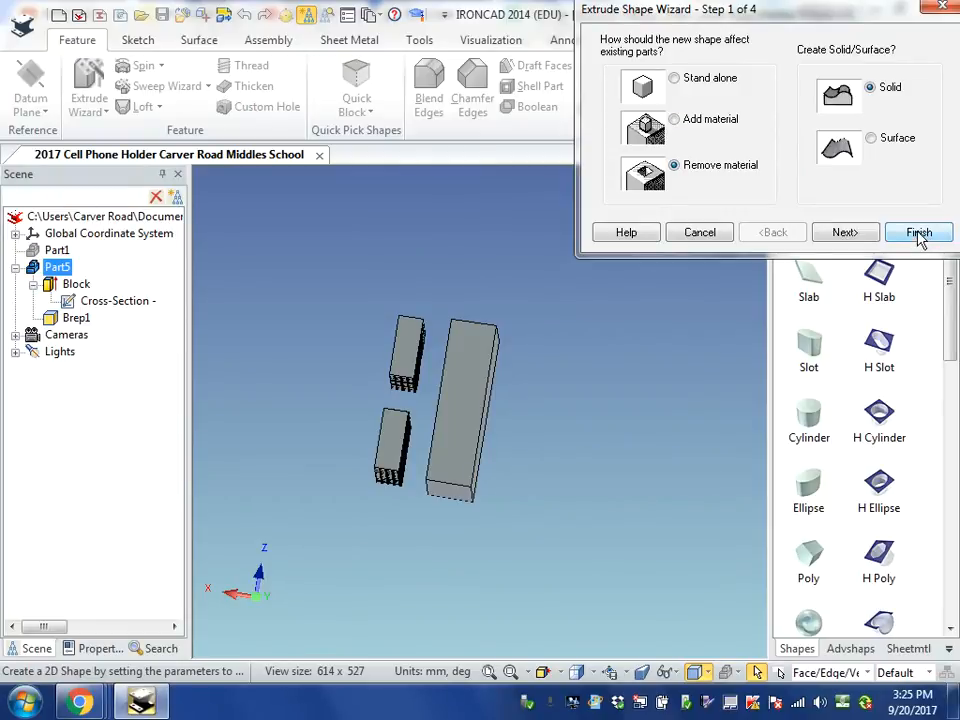
{"action": "left_click", "coordinate": [919, 235]}
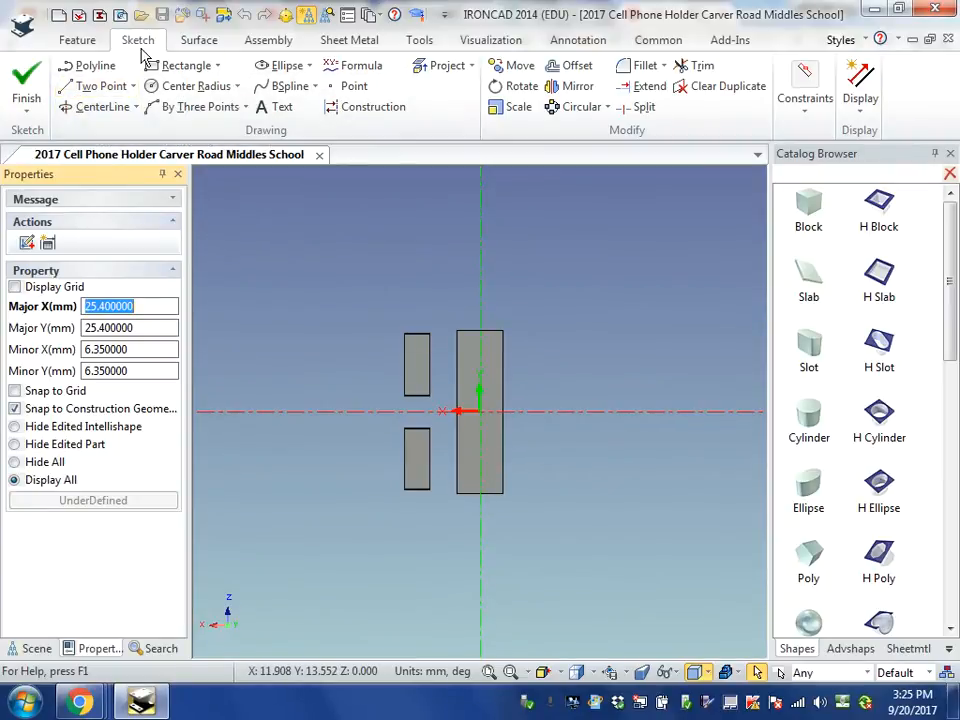
Step: Sketch a rectangle from corner to corner over the backing block's side face and finish the cut sketch
{"action": "left_click", "coordinate": [183, 66]}
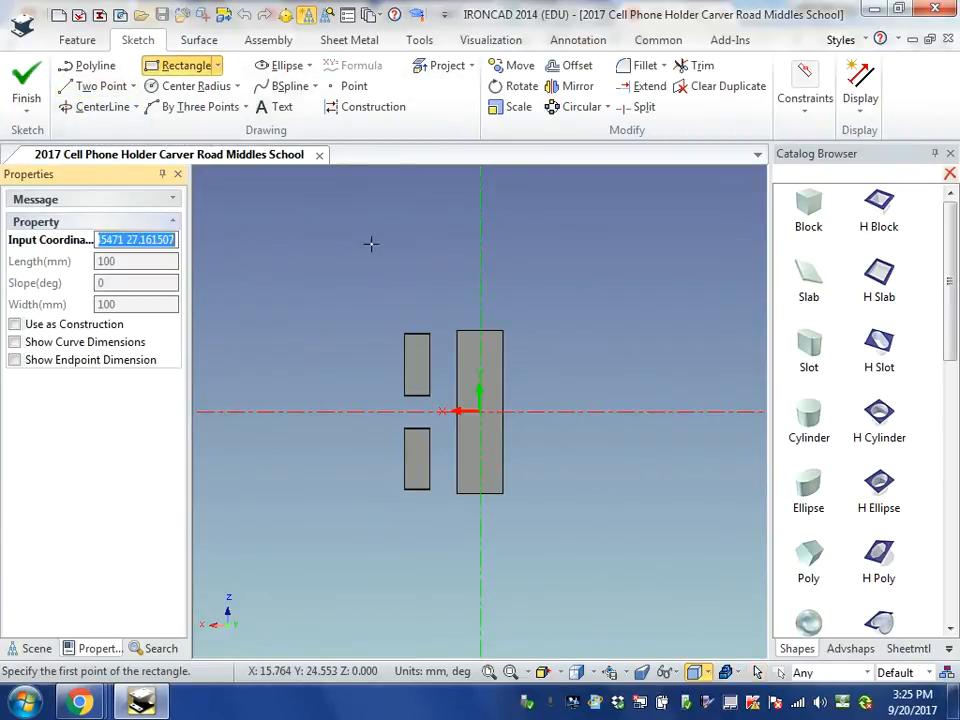
{"action": "left_click", "coordinate": [456, 331]}
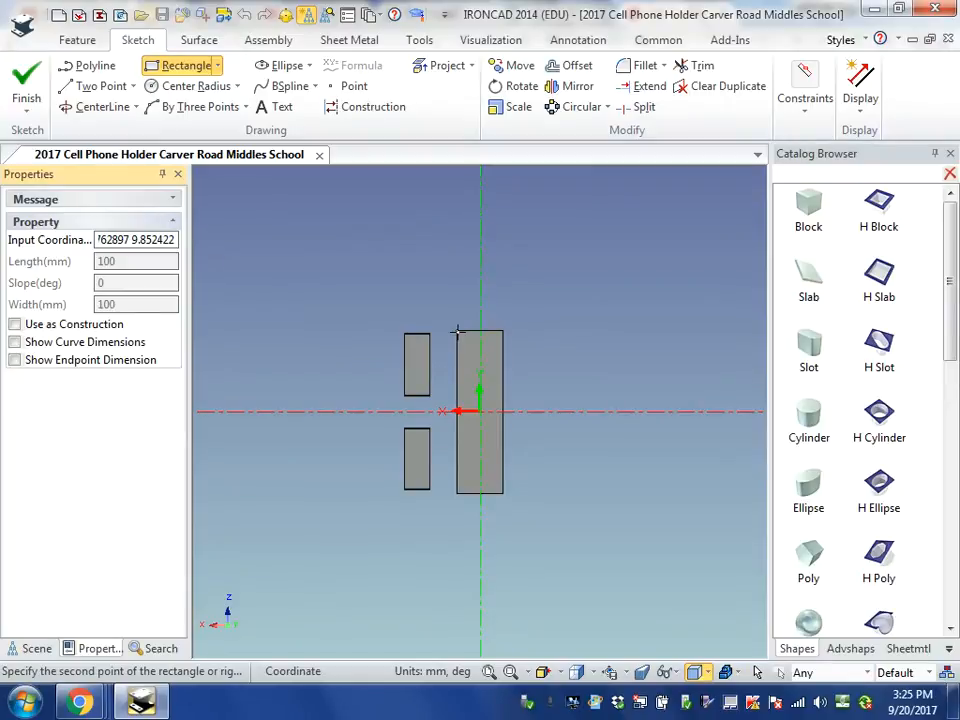
{"action": "left_click", "coordinate": [503, 493]}
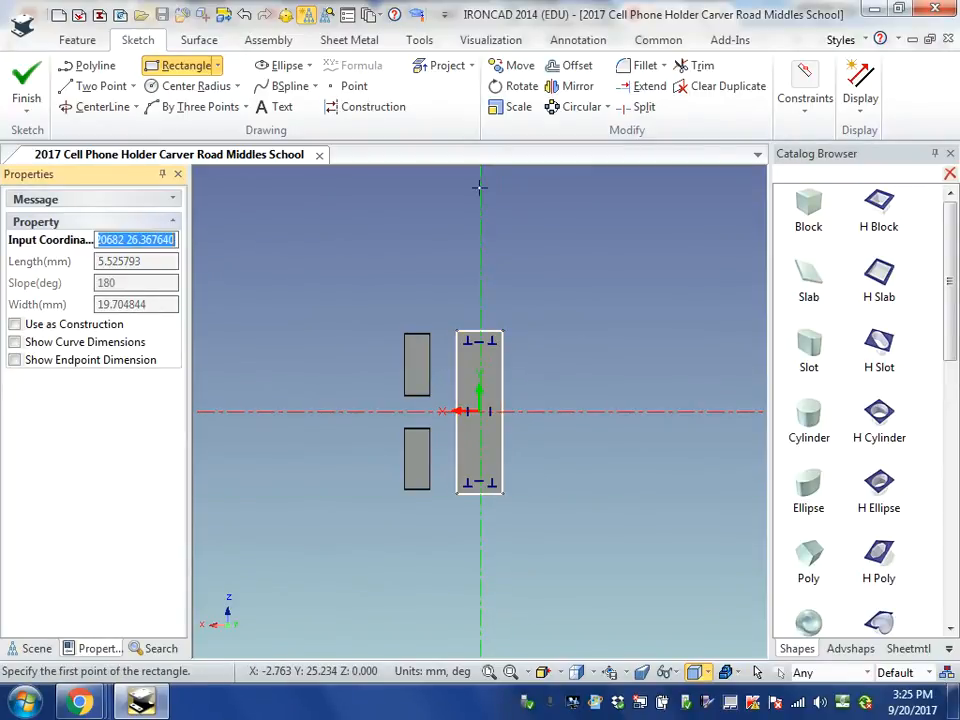
{"action": "left_click", "coordinate": [22, 88]}
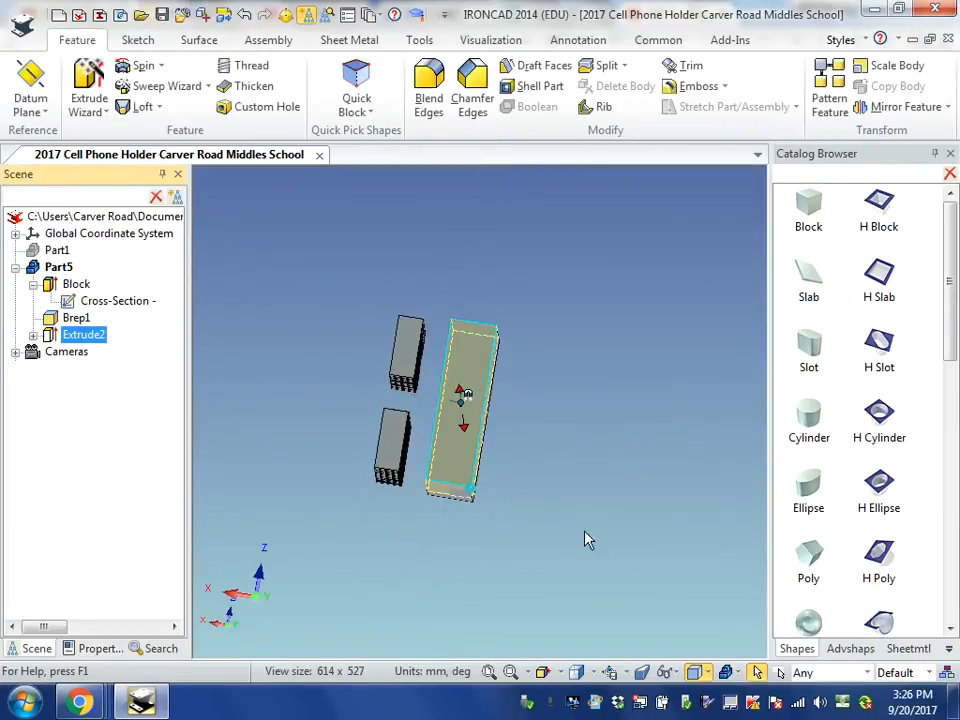
Step: Extend the extruded cut past the far end of the backing block to remove the whole block behind the letters
{"action": "mouse_move", "coordinate": [585, 531]}
{"action": "middle_mouse_down"}
{"action": "mouse_move", "coordinate": [620, 549]}
{"action": "mouse_move", "coordinate": [594, 540]}
{"action": "middle_mouse_up"}
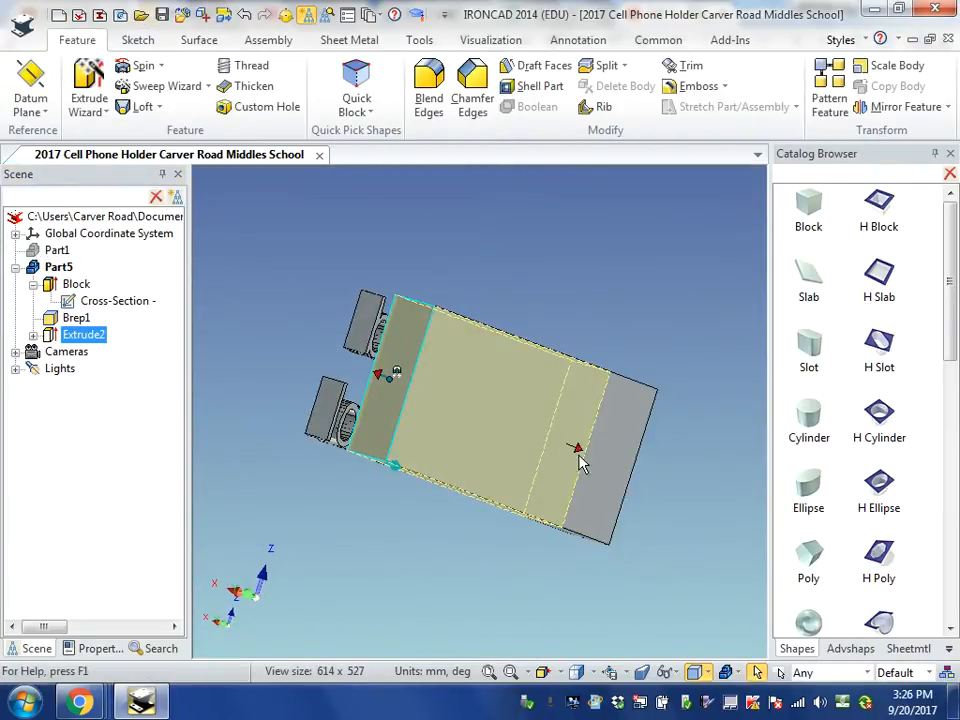
{"action": "left_click_drag", "start_coordinate": [579, 446], "coordinate": [707, 507]}
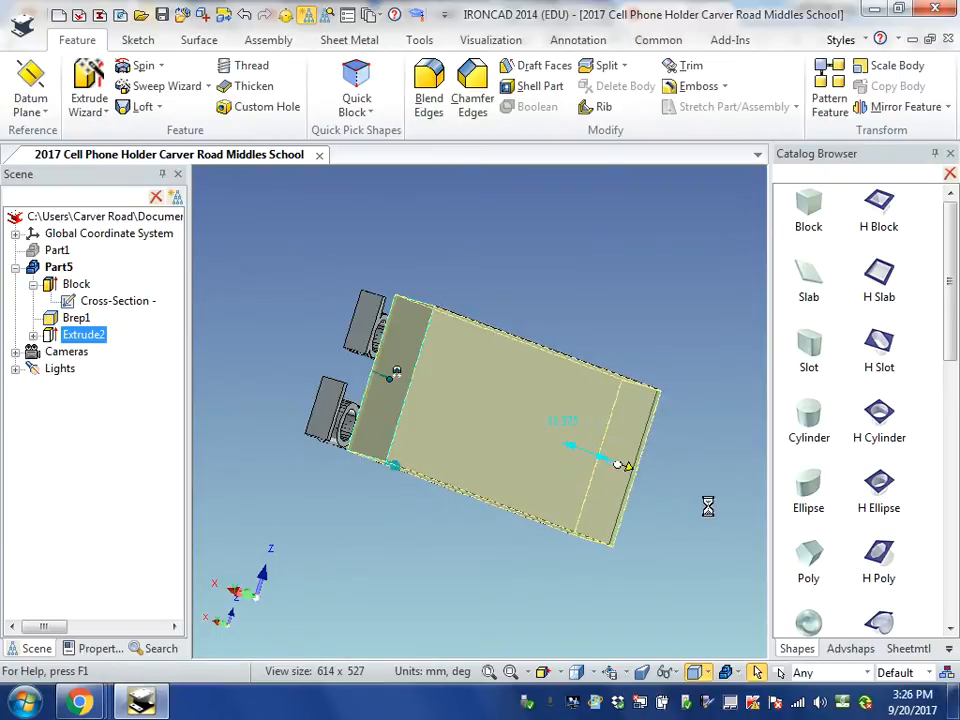
{"action": "left_click", "coordinate": [437, 585]}
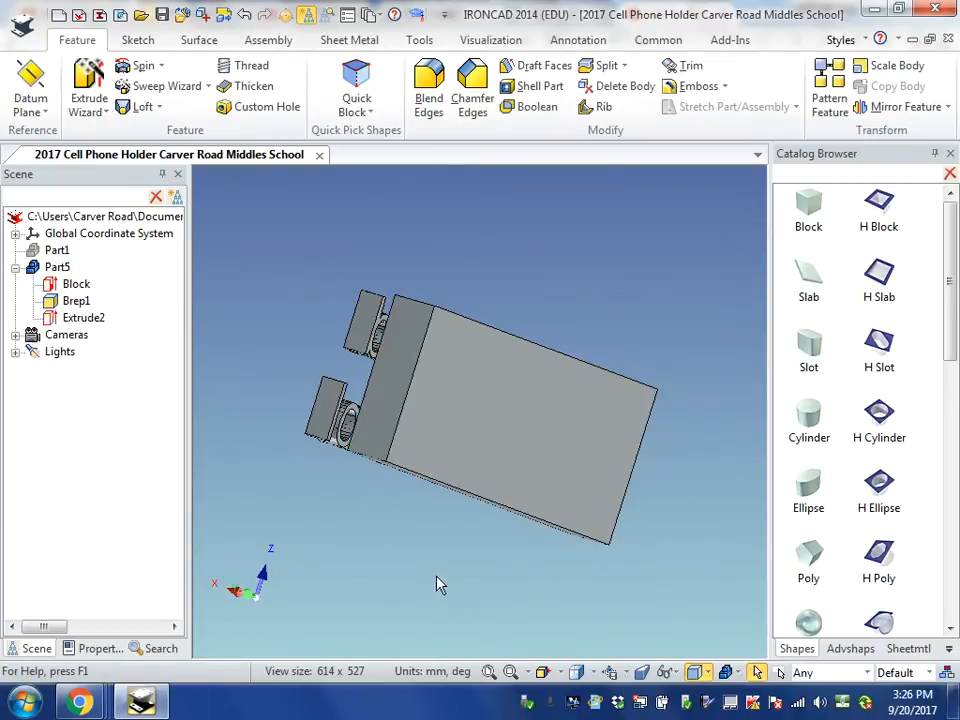
{"action": "middle_click_drag", "start_coordinate": [387, 551], "coordinate": [377, 581]}
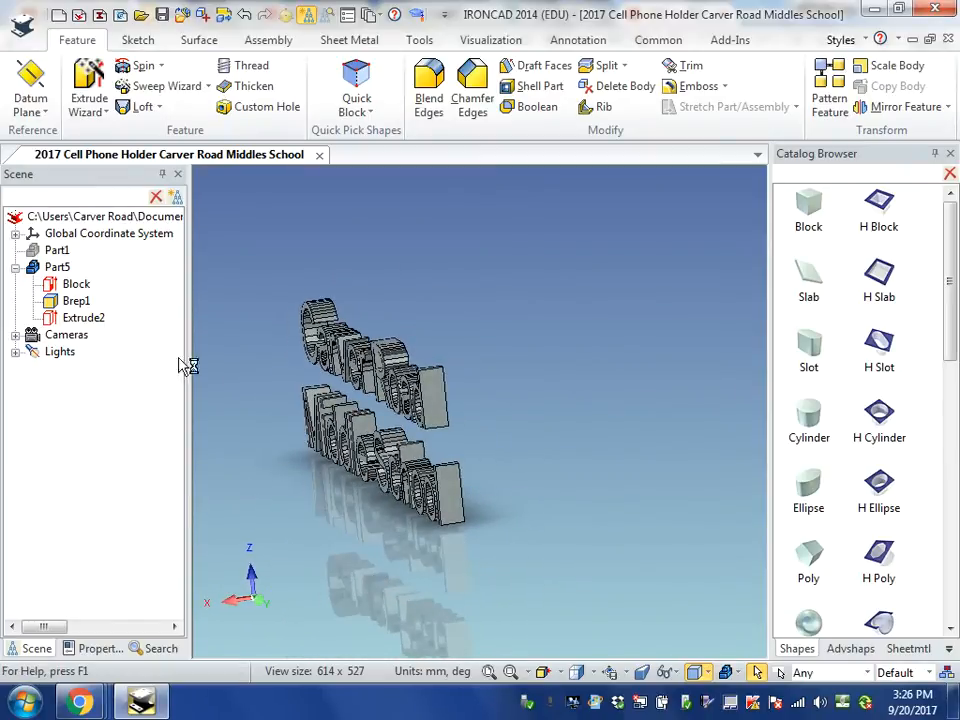
Step: Show all parts again and inspect the lettering on the phone holder's backrest
{"action": "left_click", "coordinate": [55, 251]}
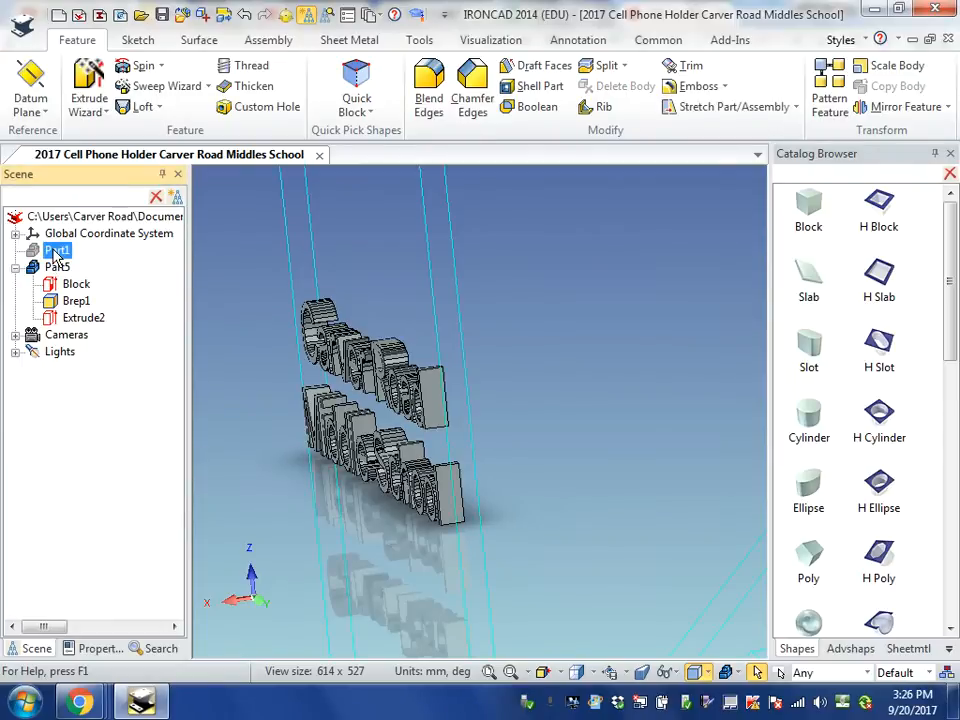
{"action": "right_click", "coordinate": [55, 255]}
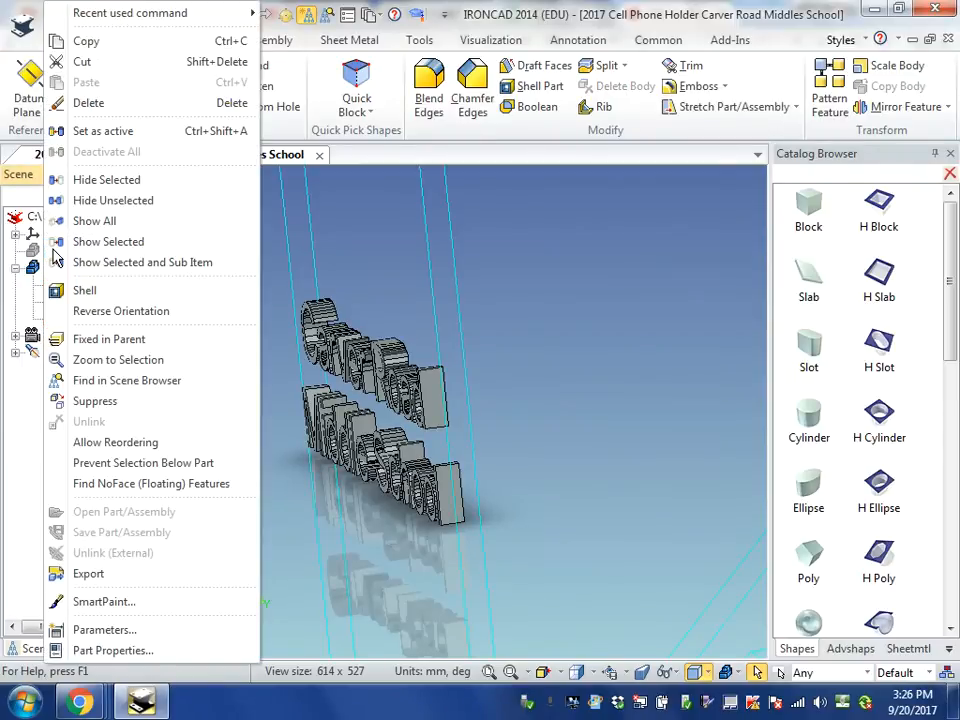
{"action": "left_click", "coordinate": [92, 222]}
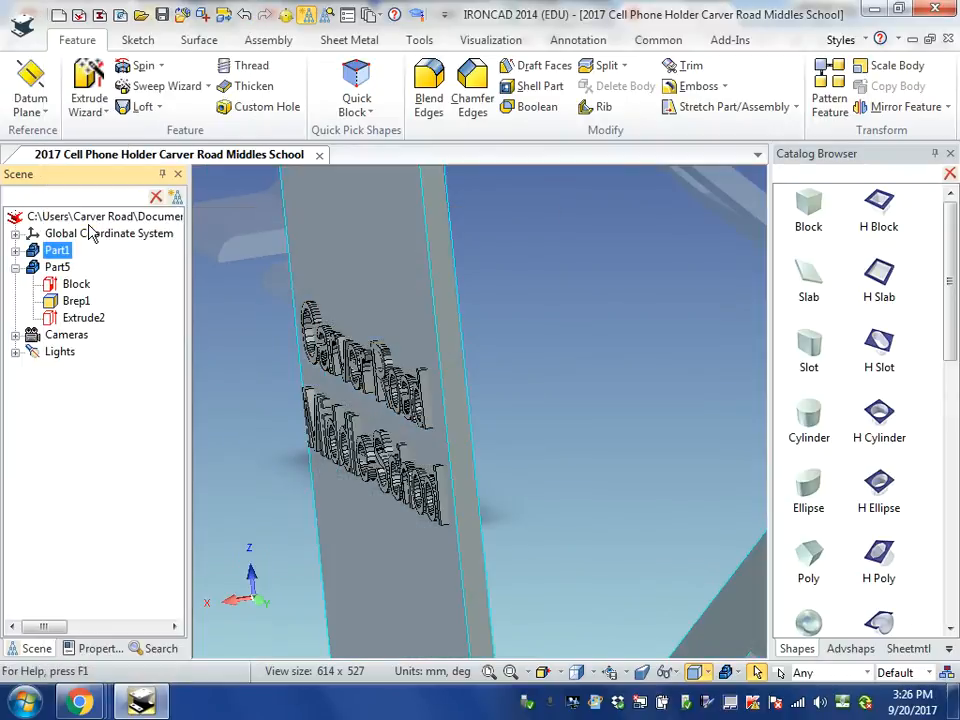
{"action": "middle_click_drag", "start_coordinate": [660, 575], "coordinate": [396, 521]}
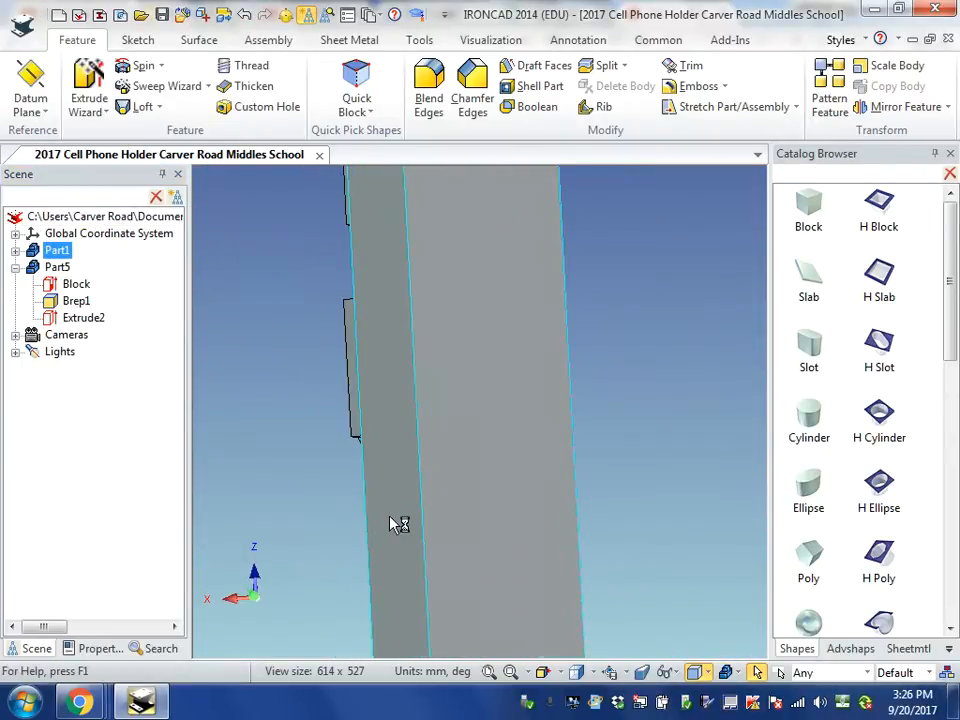
{"action": "scroll", "coordinate": [360, 512], "scroll_direction": "down", "scroll_amount": 5}
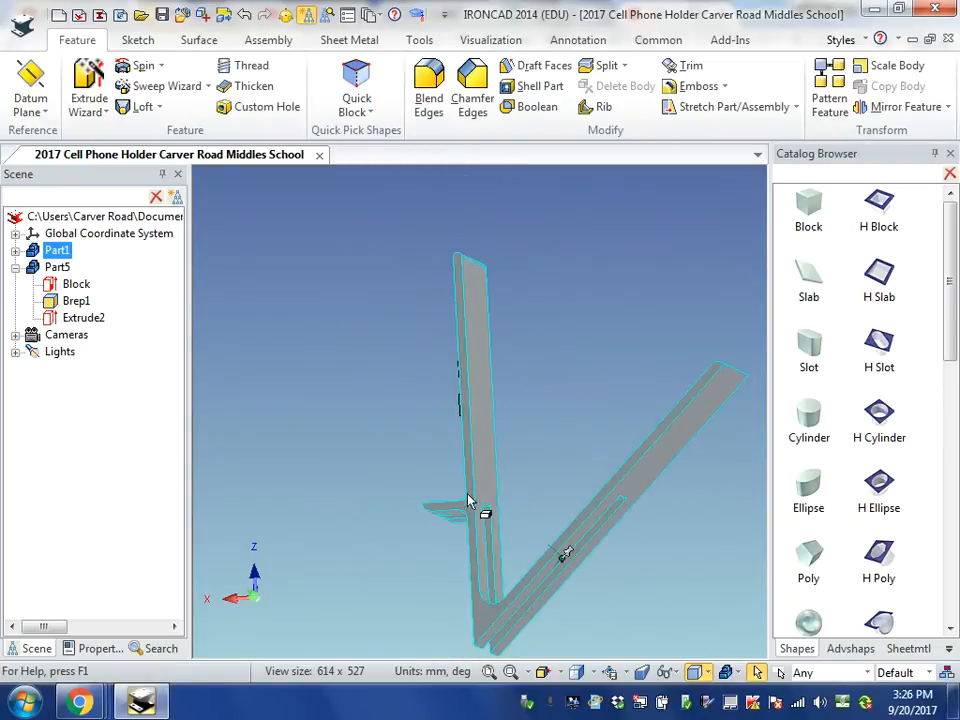
{"action": "middle_click_drag", "start_coordinate": [484, 514], "coordinate": [570, 483]}
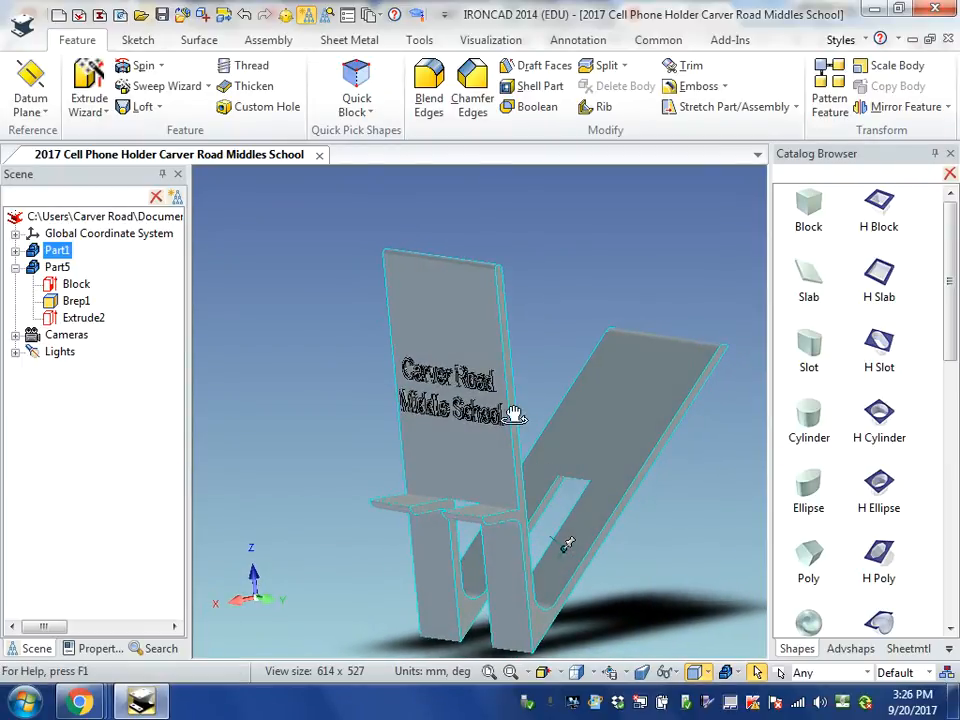
{"action": "scroll", "coordinate": [370, 370], "scroll_direction": "up", "scroll_amount": 3}
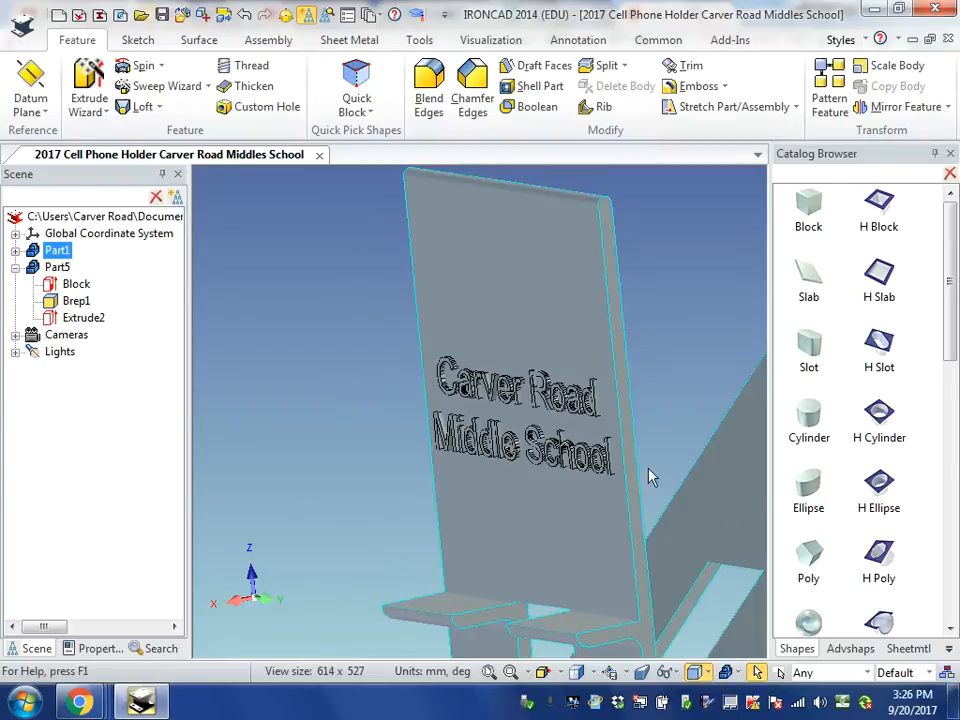
{"action": "scroll", "coordinate": [649, 476], "scroll_direction": "up", "scroll_amount": 3}
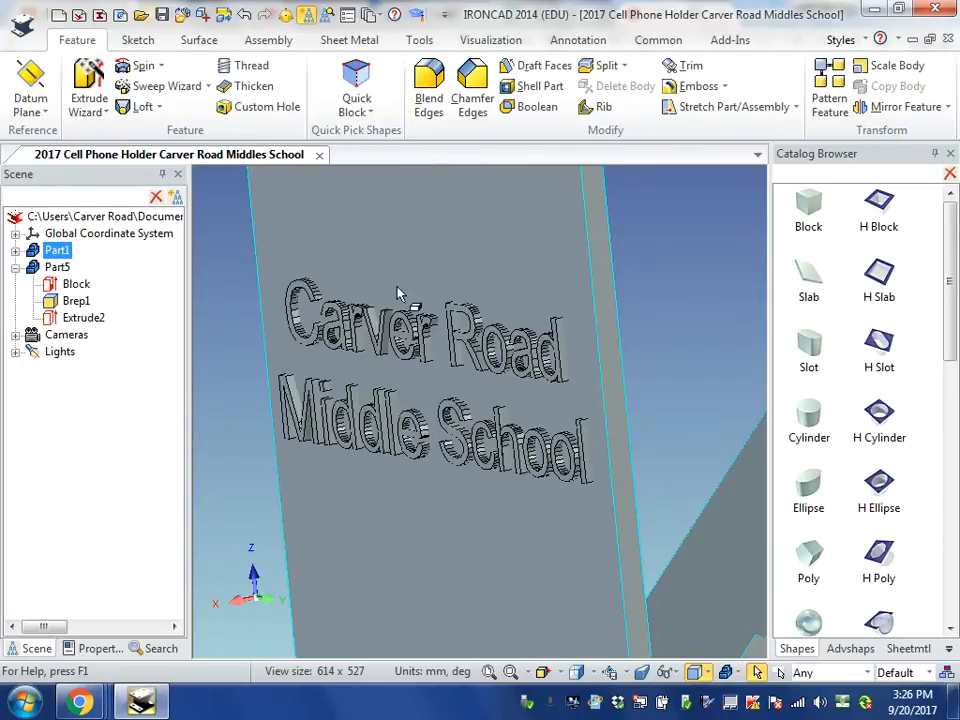
{"action": "left_click", "coordinate": [529, 259]}
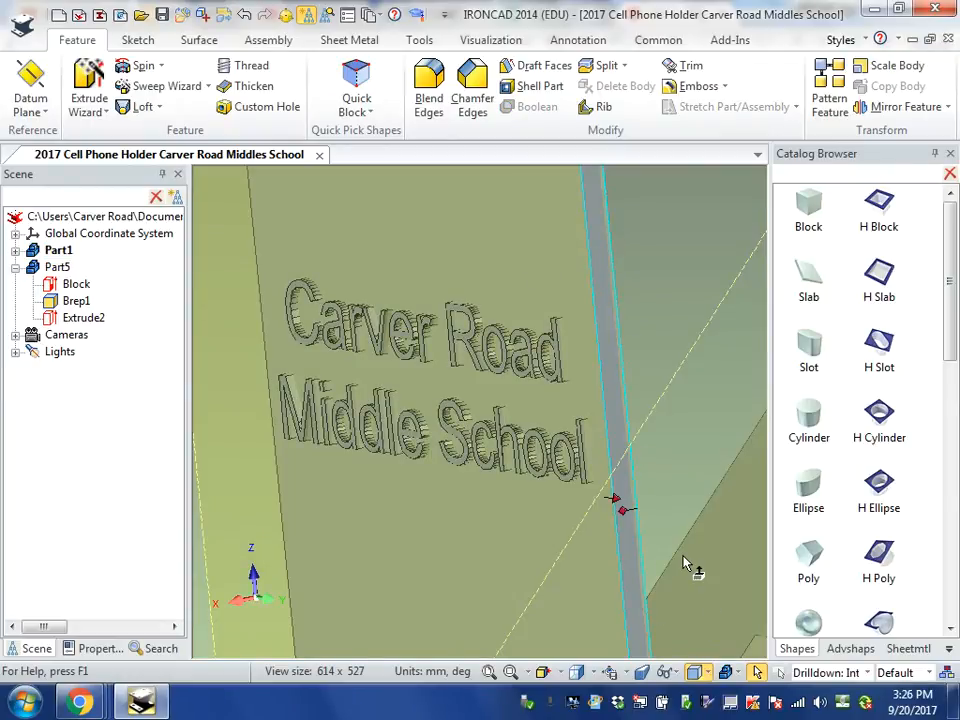
{"action": "scroll", "coordinate": [685, 563], "scroll_direction": "down", "scroll_amount": 4}
{"action": "left_click", "coordinate": [707, 563]}
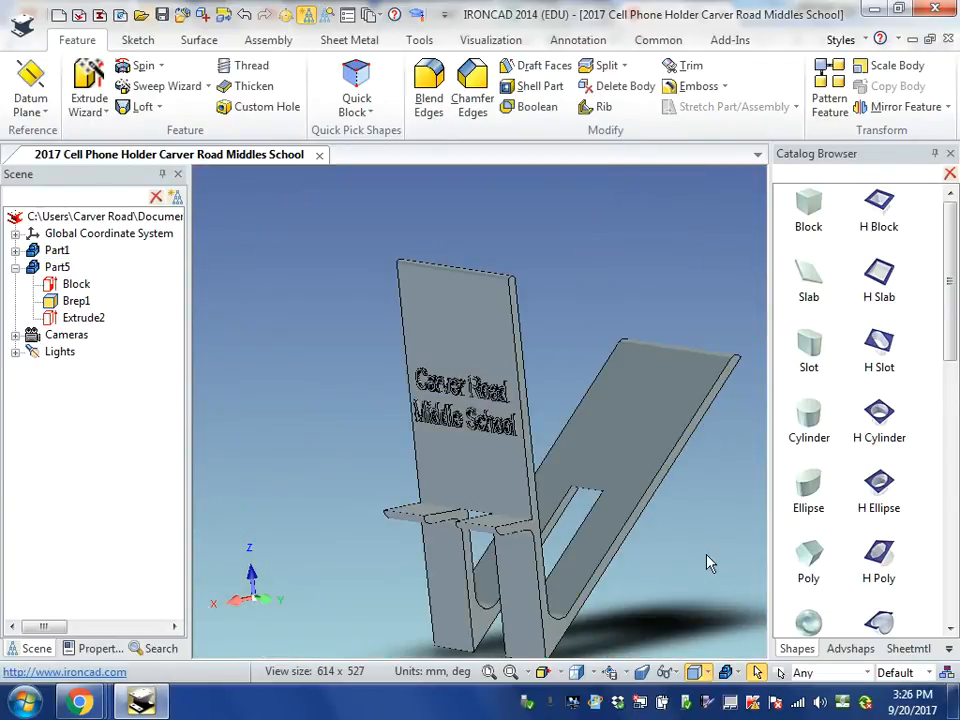
Step: Use a Boolean subtraction to cut the "Carver Road Middle School" lettering body out of the phone holder, with the holder as the main body
{"action": "left_click", "coordinate": [485, 336]}
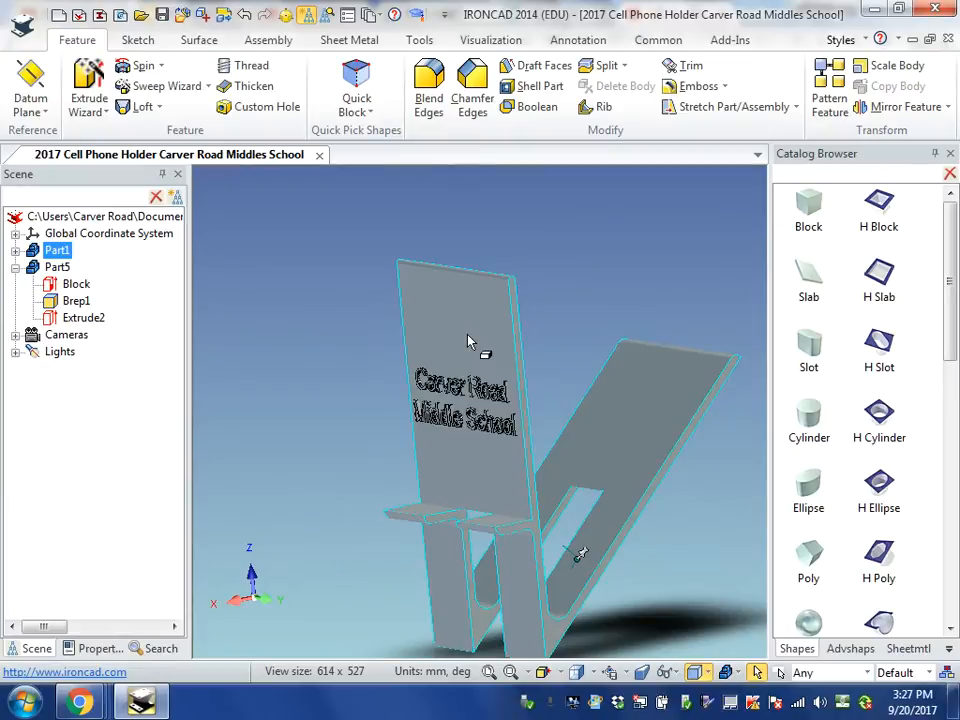
{"action": "left_click", "coordinate": [531, 108]}
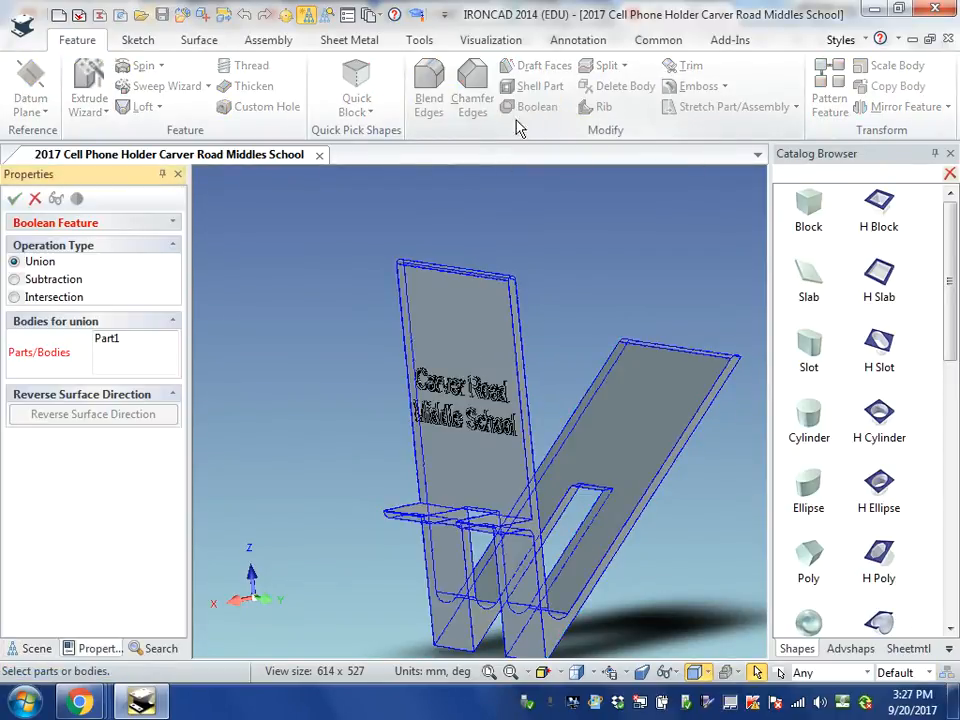
{"action": "left_click", "coordinate": [15, 280]}
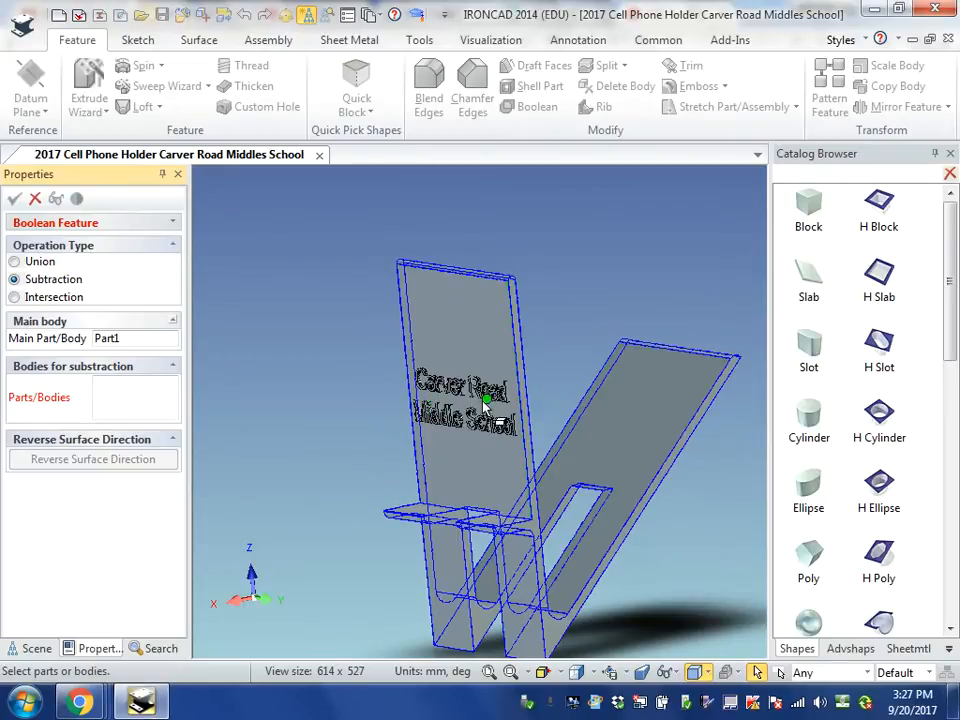
{"action": "scroll", "coordinate": [490, 390], "scroll_direction": "up", "scroll_amount": 3}
{"action": "scroll", "coordinate": [490, 393], "scroll_direction": "up", "scroll_amount": 4}
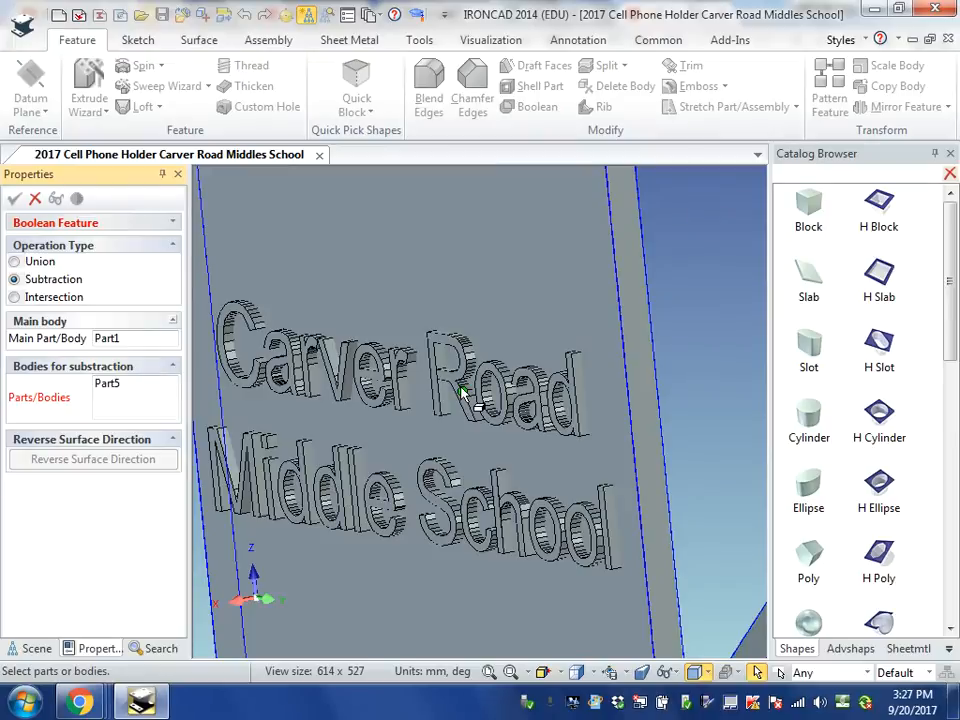
{"action": "left_click", "coordinate": [462, 392]}
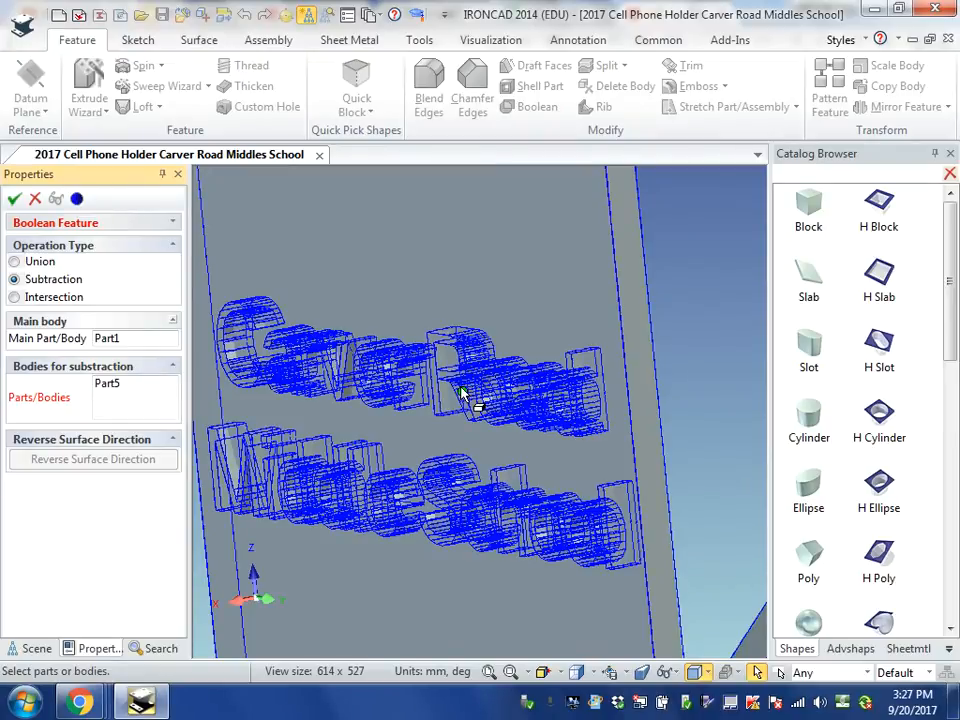
{"action": "left_click", "coordinate": [14, 201]}
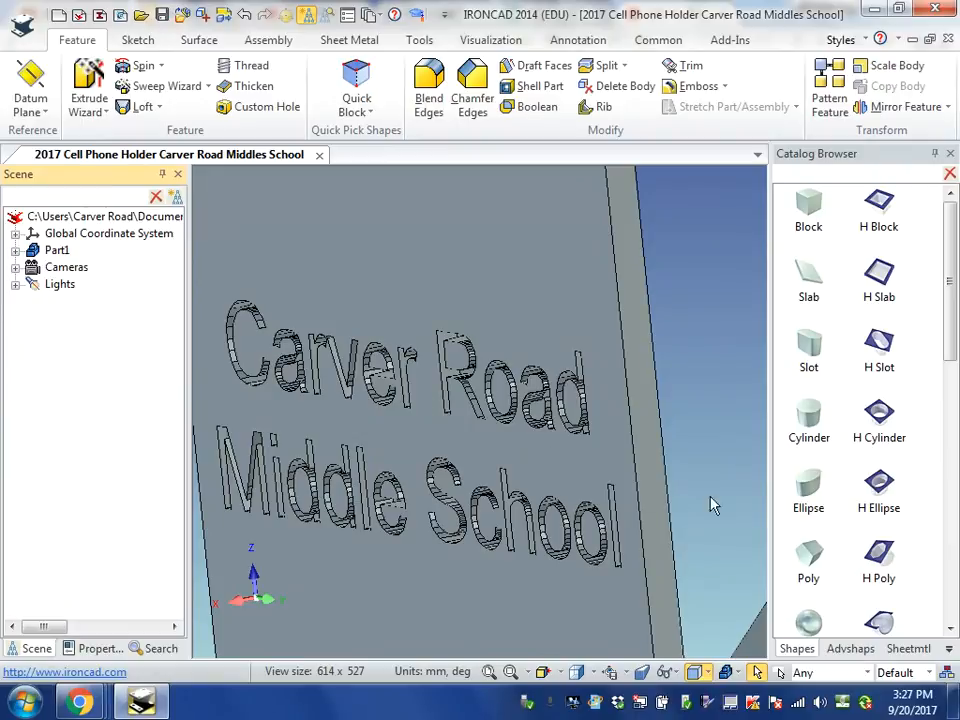
Step: Examine the engraved lettering on the phone holder's backrest from several angles and distances
{"action": "scroll", "coordinate": [736, 497], "scroll_direction": "down", "scroll_amount": 2}
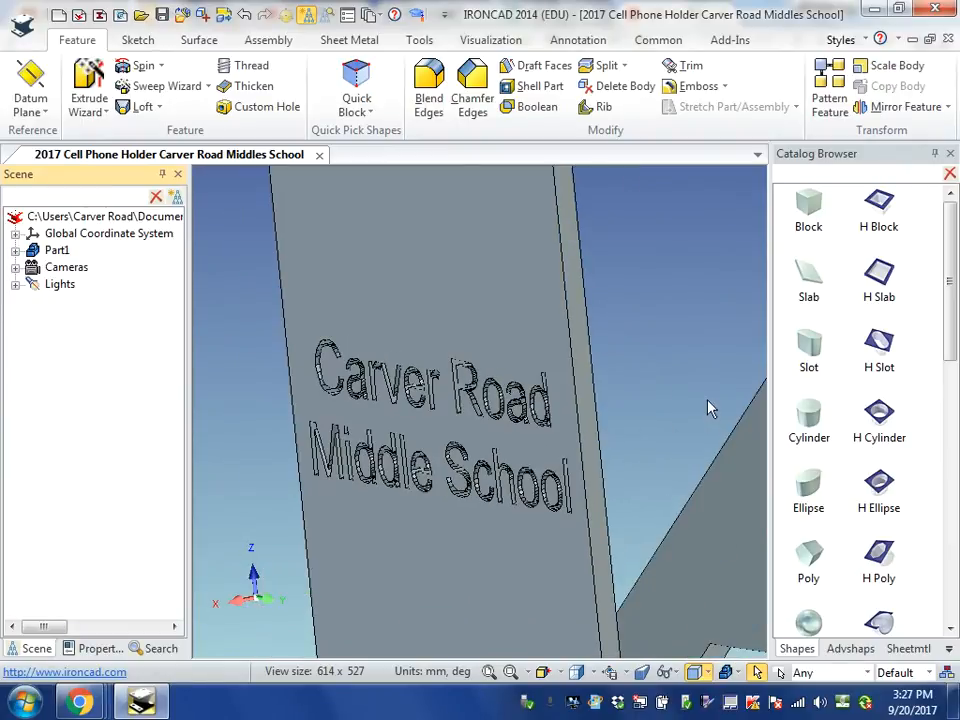
{"action": "mouse_move", "coordinate": [707, 408]}
{"action": "middle_mouse_down"}
{"action": "mouse_move", "coordinate": [776, 358]}
{"action": "mouse_move", "coordinate": [776, 369]}
{"action": "mouse_move", "coordinate": [703, 400]}
{"action": "middle_mouse_up"}
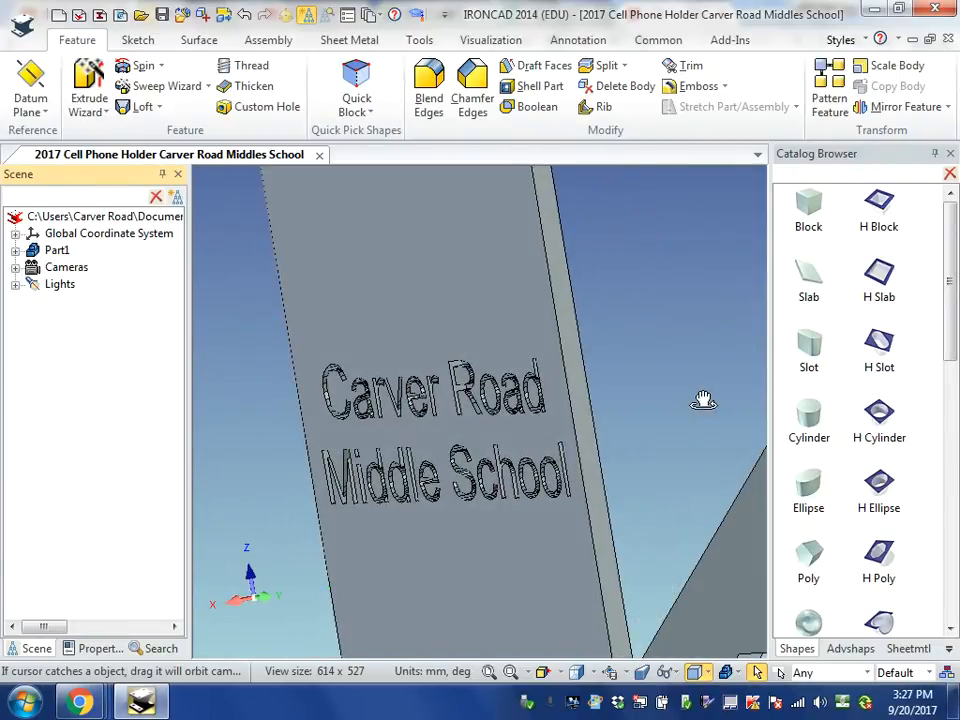
{"action": "scroll", "coordinate": [703, 400], "scroll_direction": "down", "scroll_amount": 2}
{"action": "scroll", "coordinate": [639, 455], "scroll_direction": "up", "scroll_amount": 2}
{"action": "scroll", "coordinate": [645, 456], "scroll_direction": "down", "scroll_amount": 3}
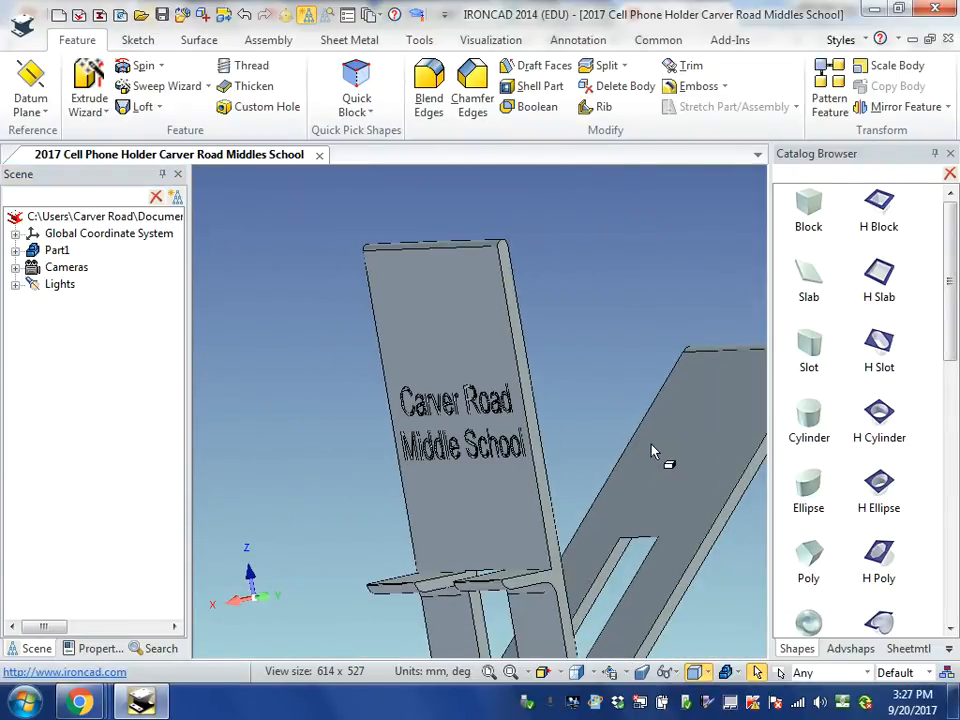
{"action": "middle_click_drag", "start_coordinate": [351, 455], "coordinate": [364, 416]}
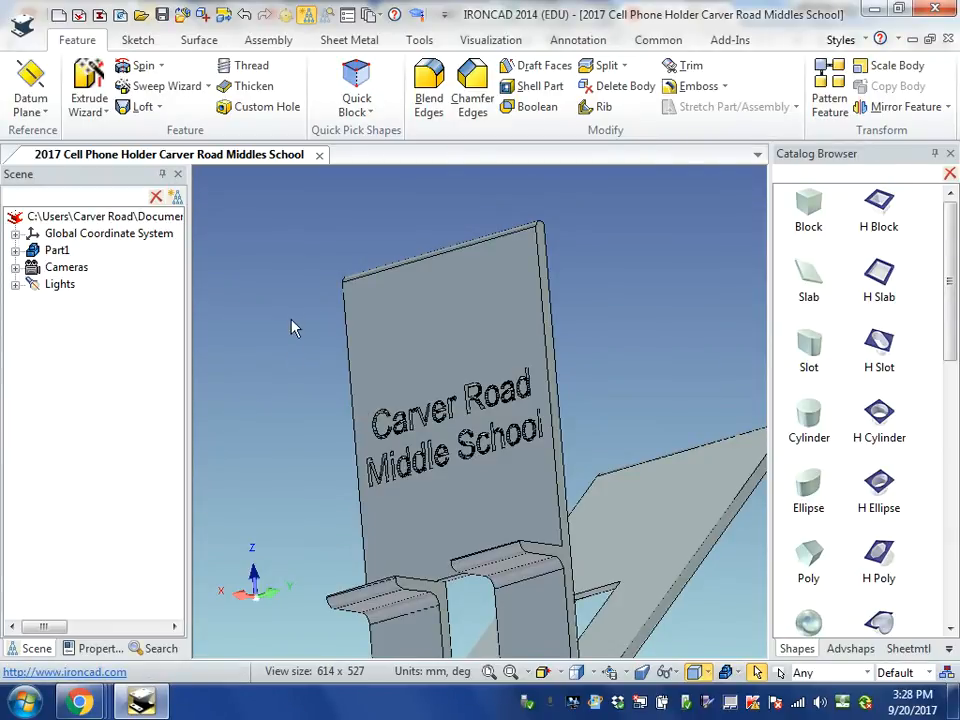
{"action": "scroll", "coordinate": [300, 450], "scroll_direction": "up", "scroll_amount": 2}
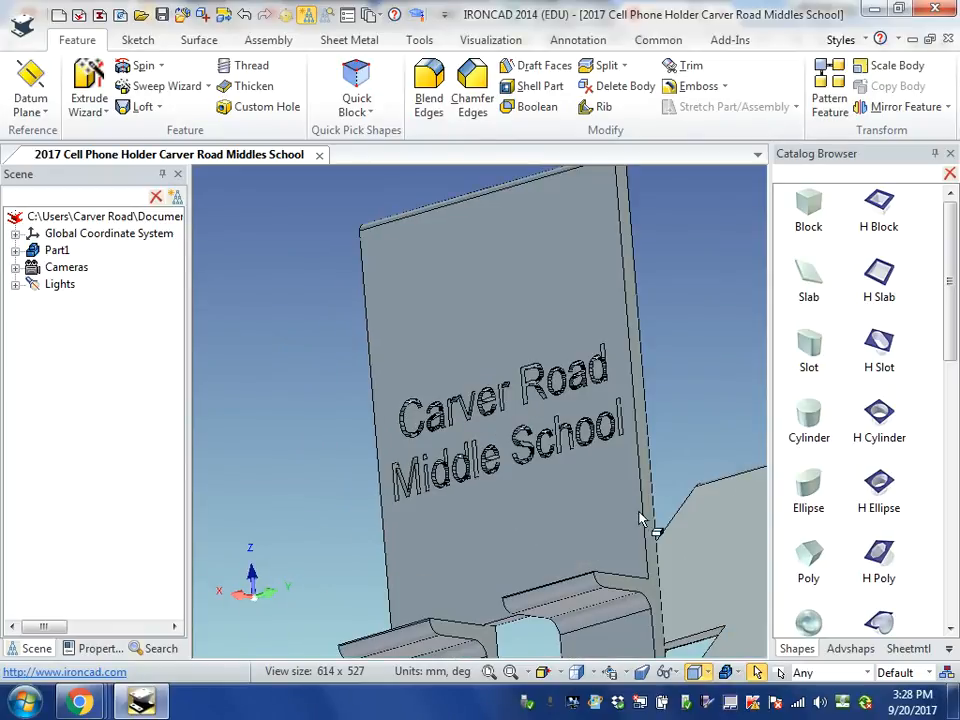